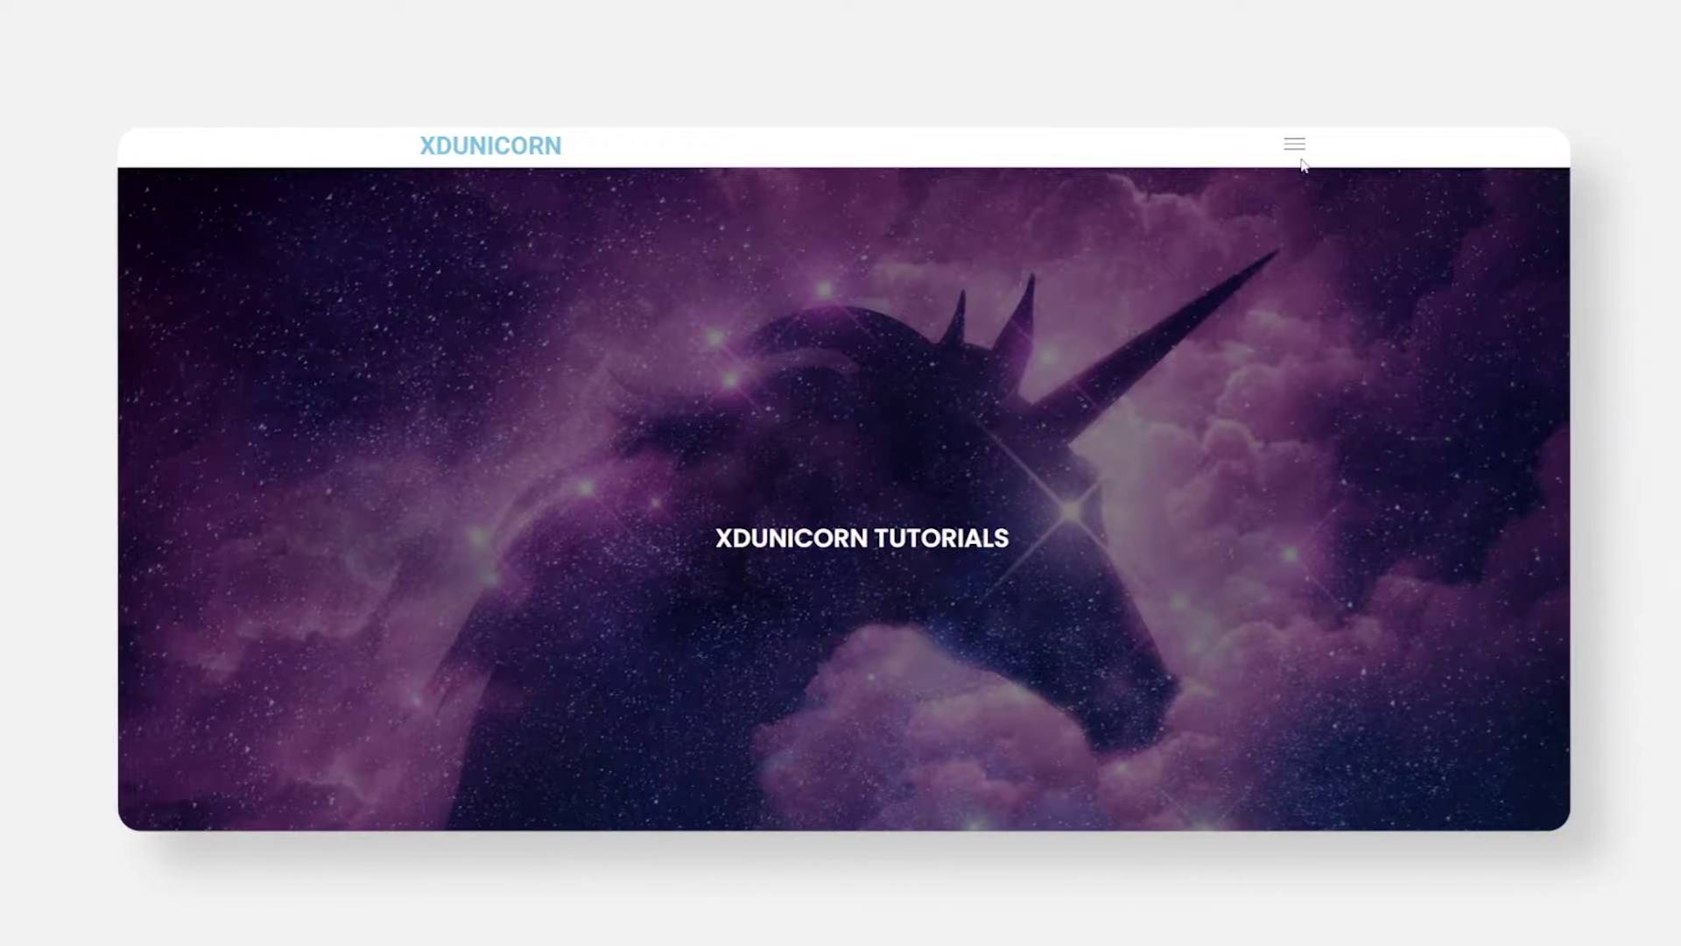
Step: Open the demo site's off-canvas menu with the hamburger icon, then close it with the X
{"action": "left_click", "coordinate": [1299, 158]}
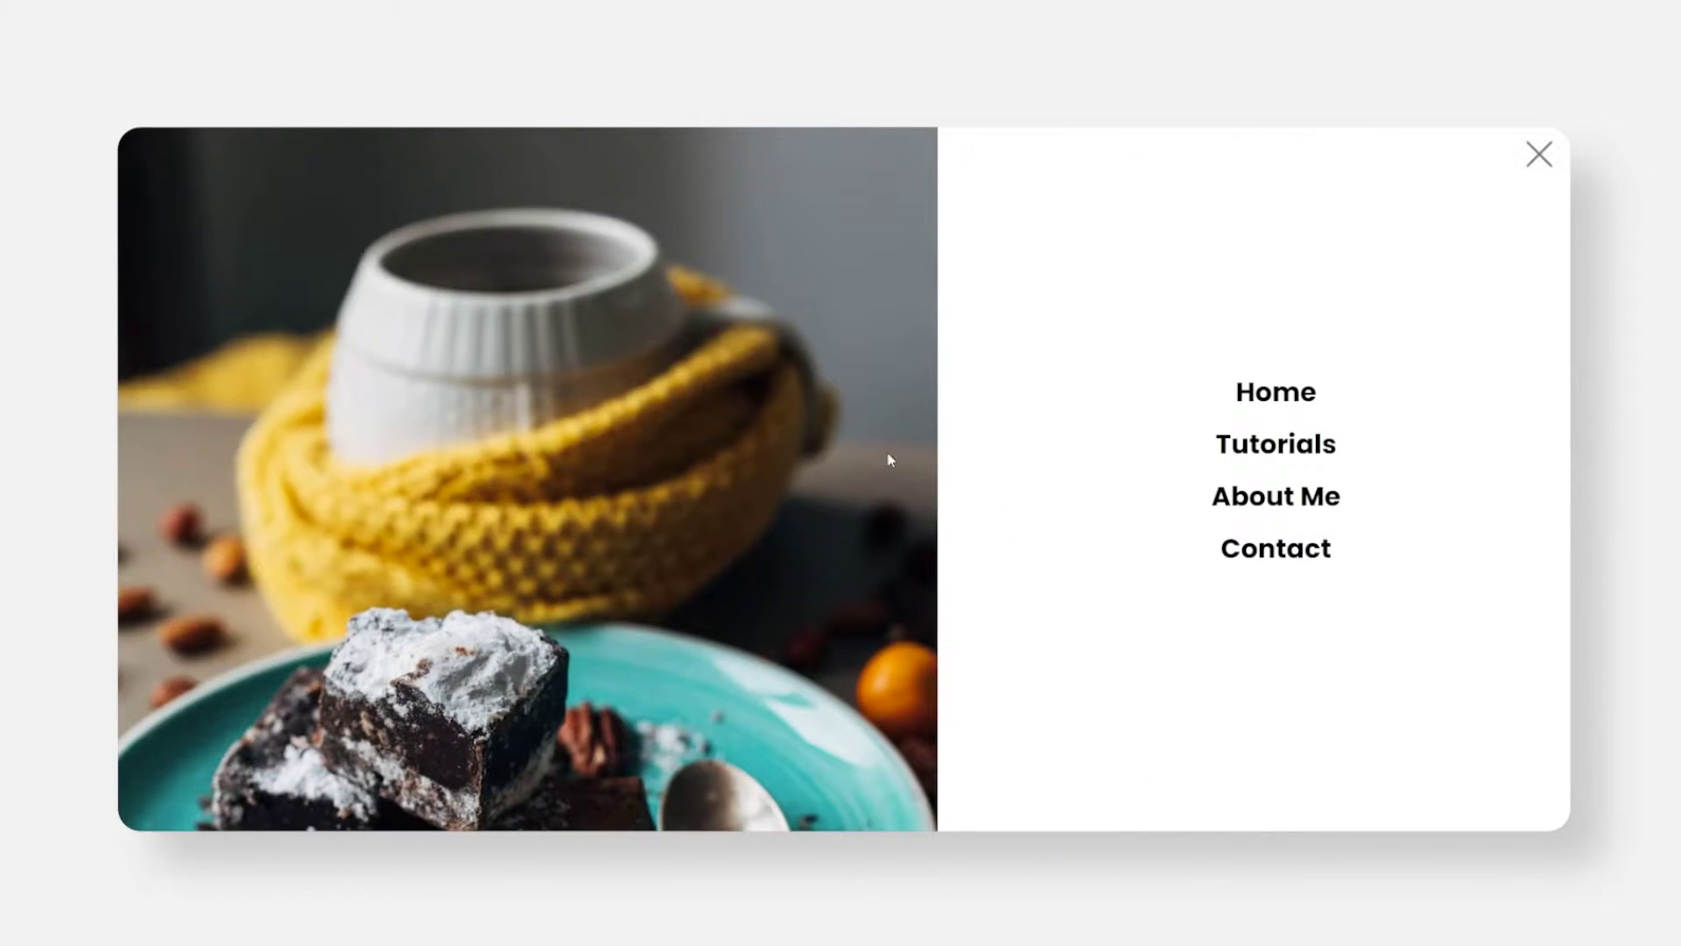
{"action": "left_click", "coordinate": [1538, 166]}
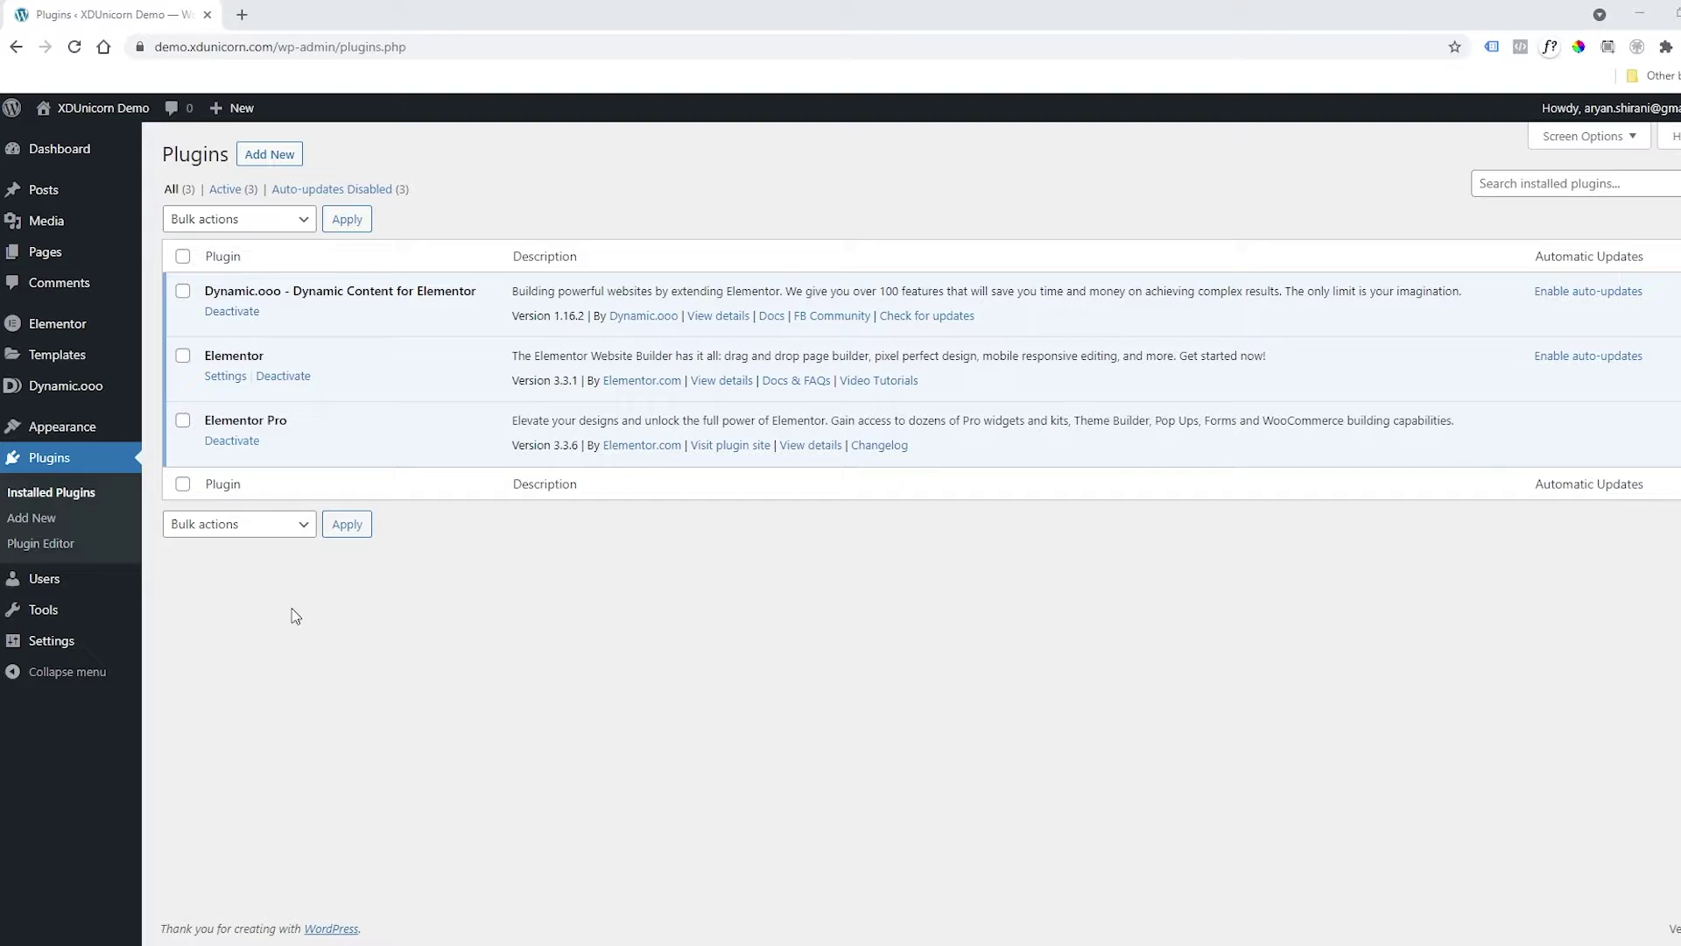
Step: In Theme Builder, add a new Header template called 'Menu off Canvas' and create it
{"action": "mouse_move", "coordinate": [72, 366]}
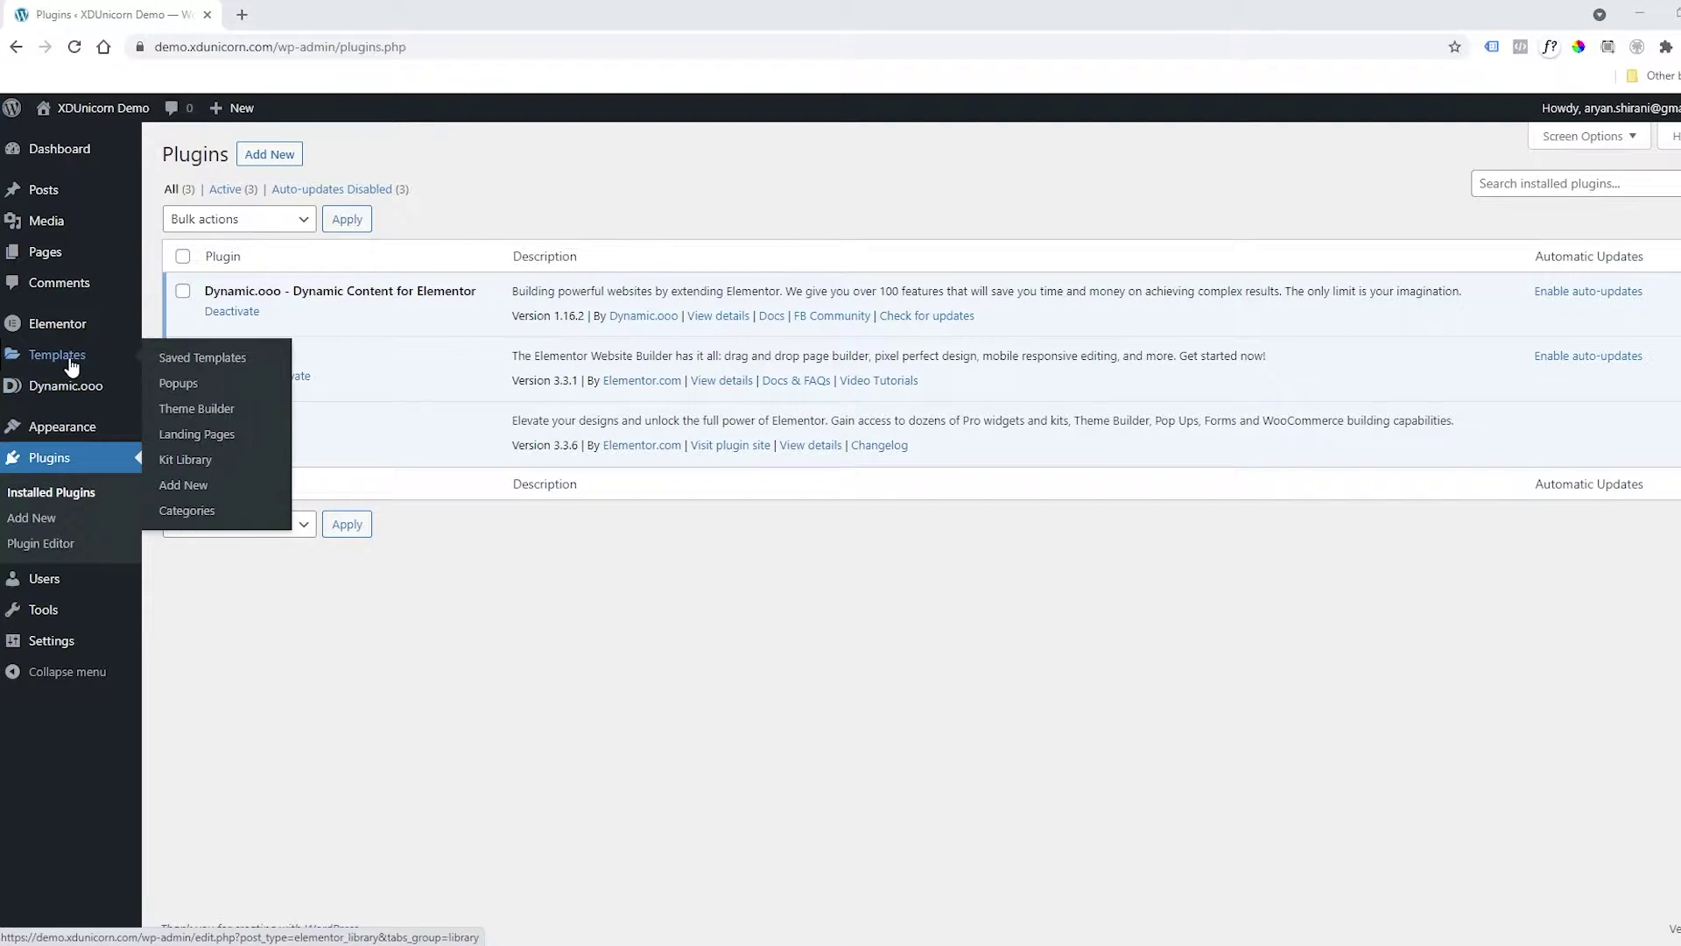
{"action": "left_click", "coordinate": [215, 410]}
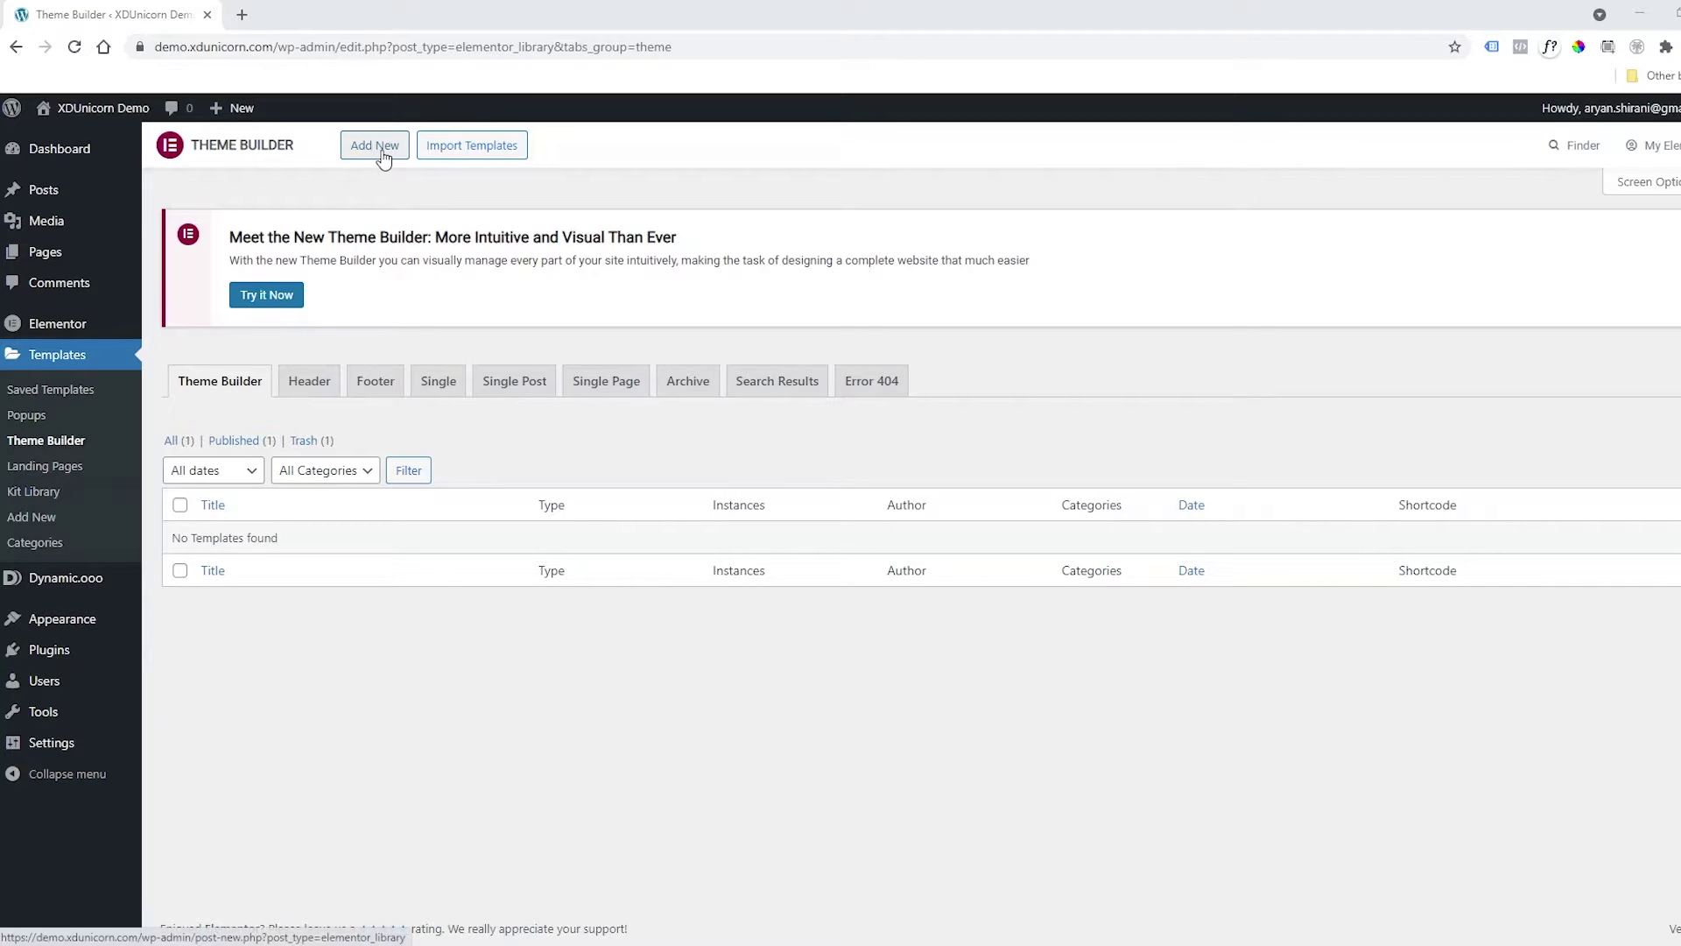
{"action": "left_click", "coordinate": [382, 153]}
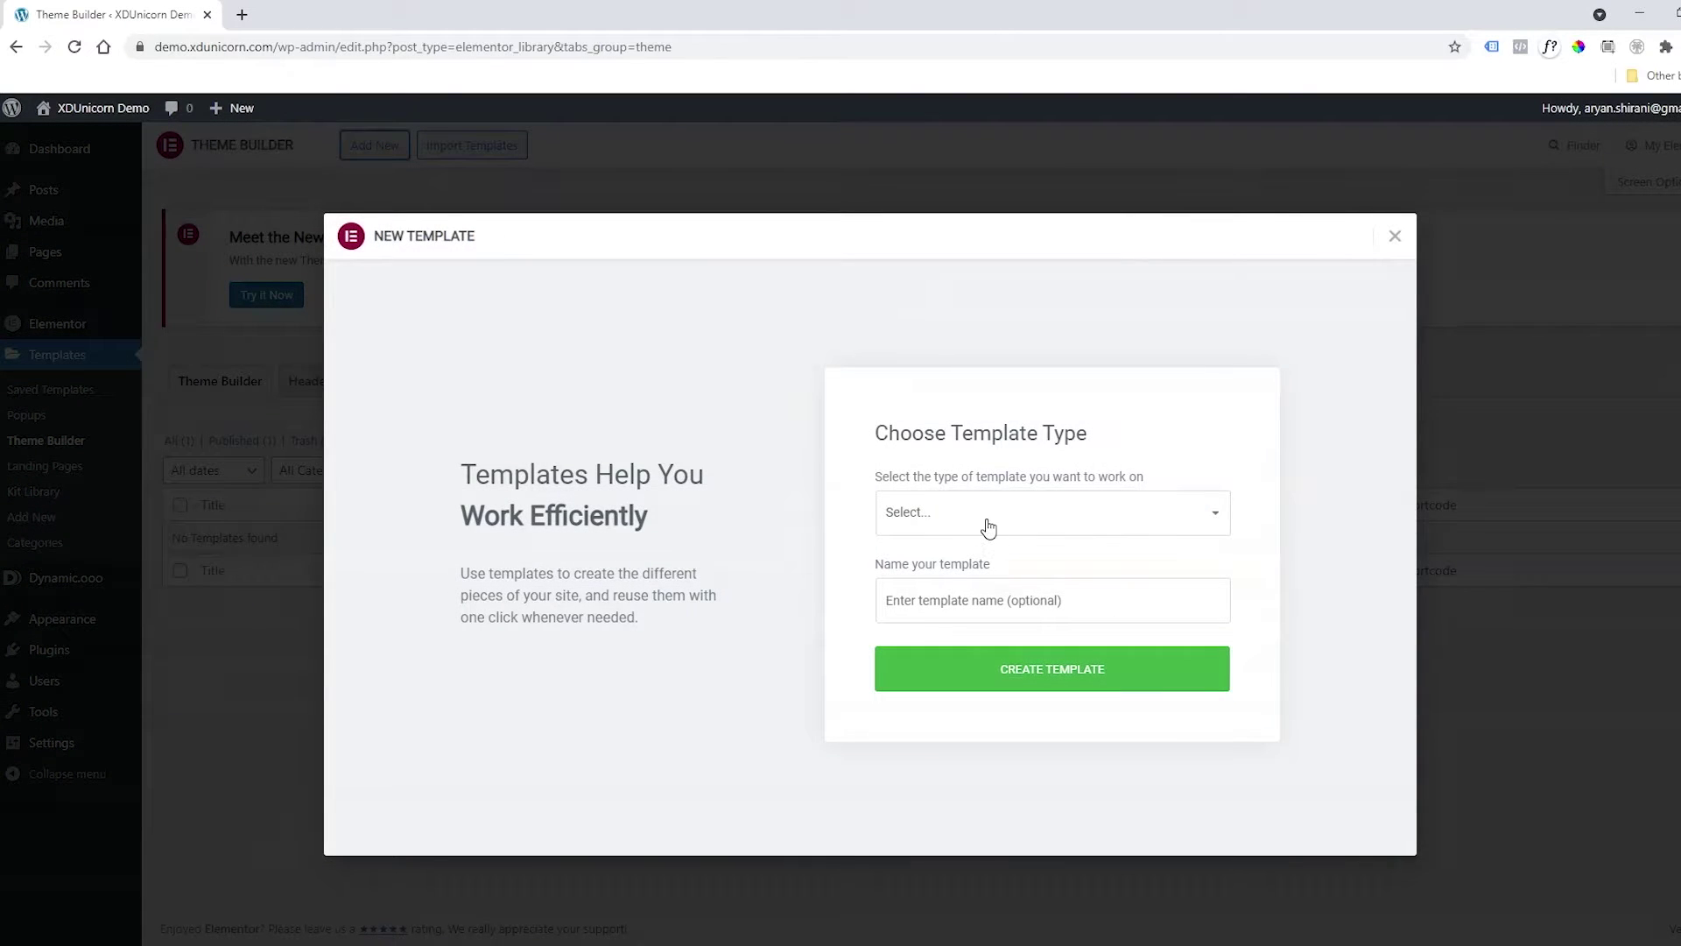
{"action": "left_click", "coordinate": [987, 524]}
{"action": "left_click", "coordinate": [977, 636]}
{"action": "left_click", "coordinate": [946, 602]}
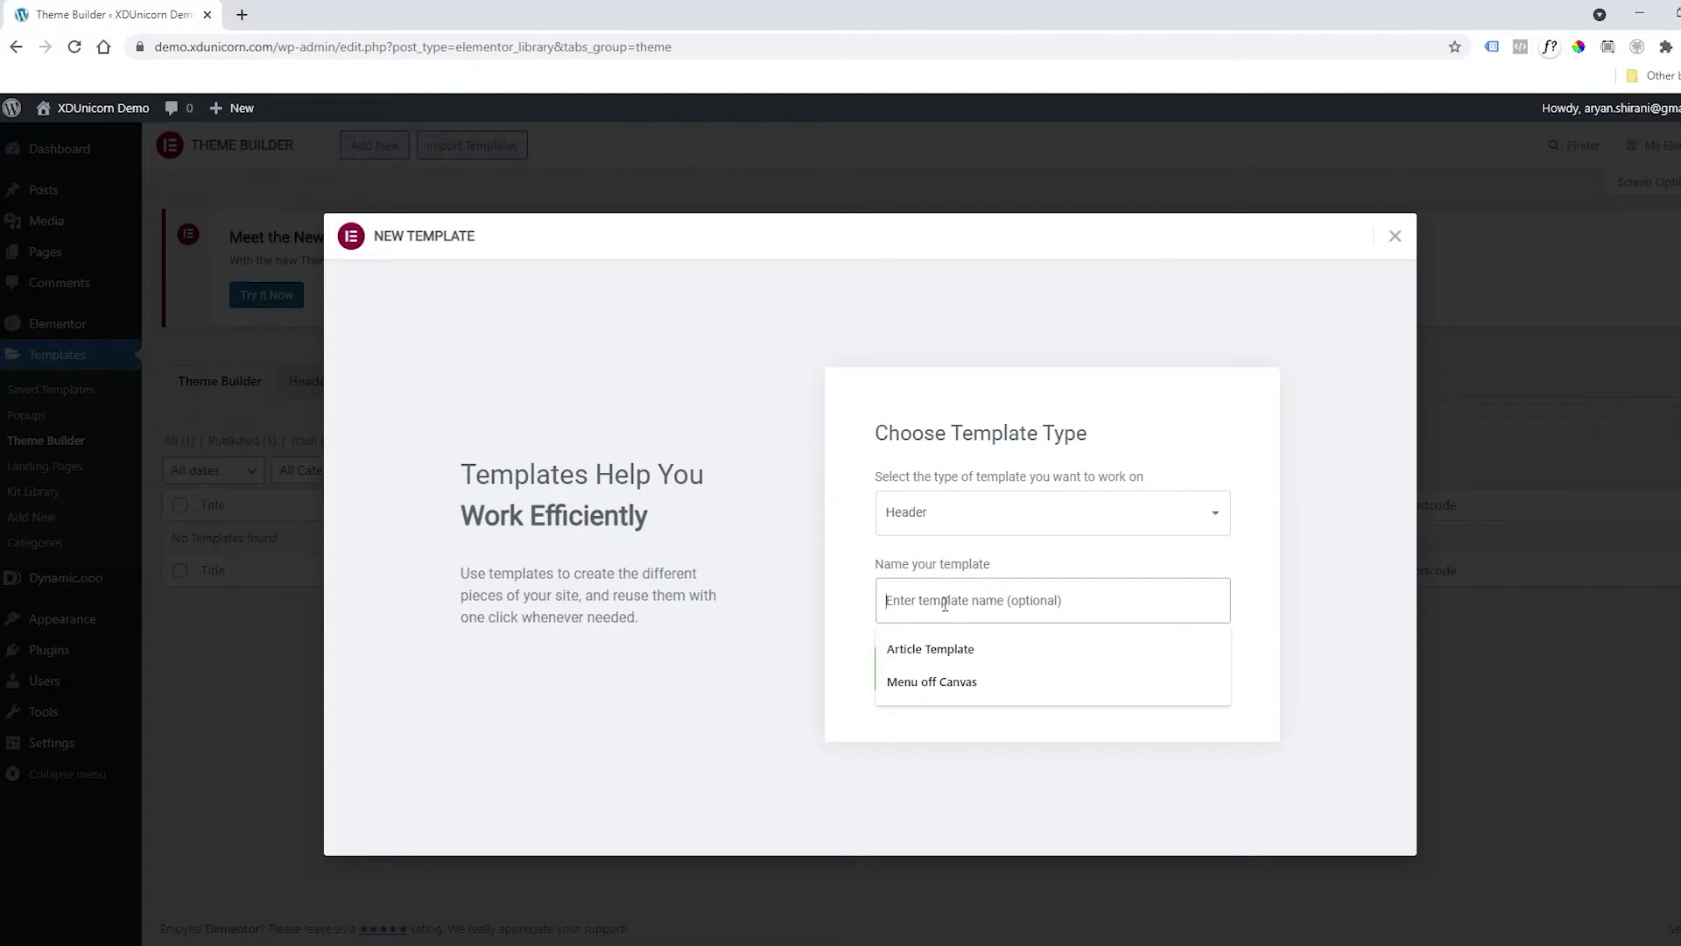
{"action": "left_click", "coordinate": [968, 679]}
{"action": "left_click", "coordinate": [1012, 674]}
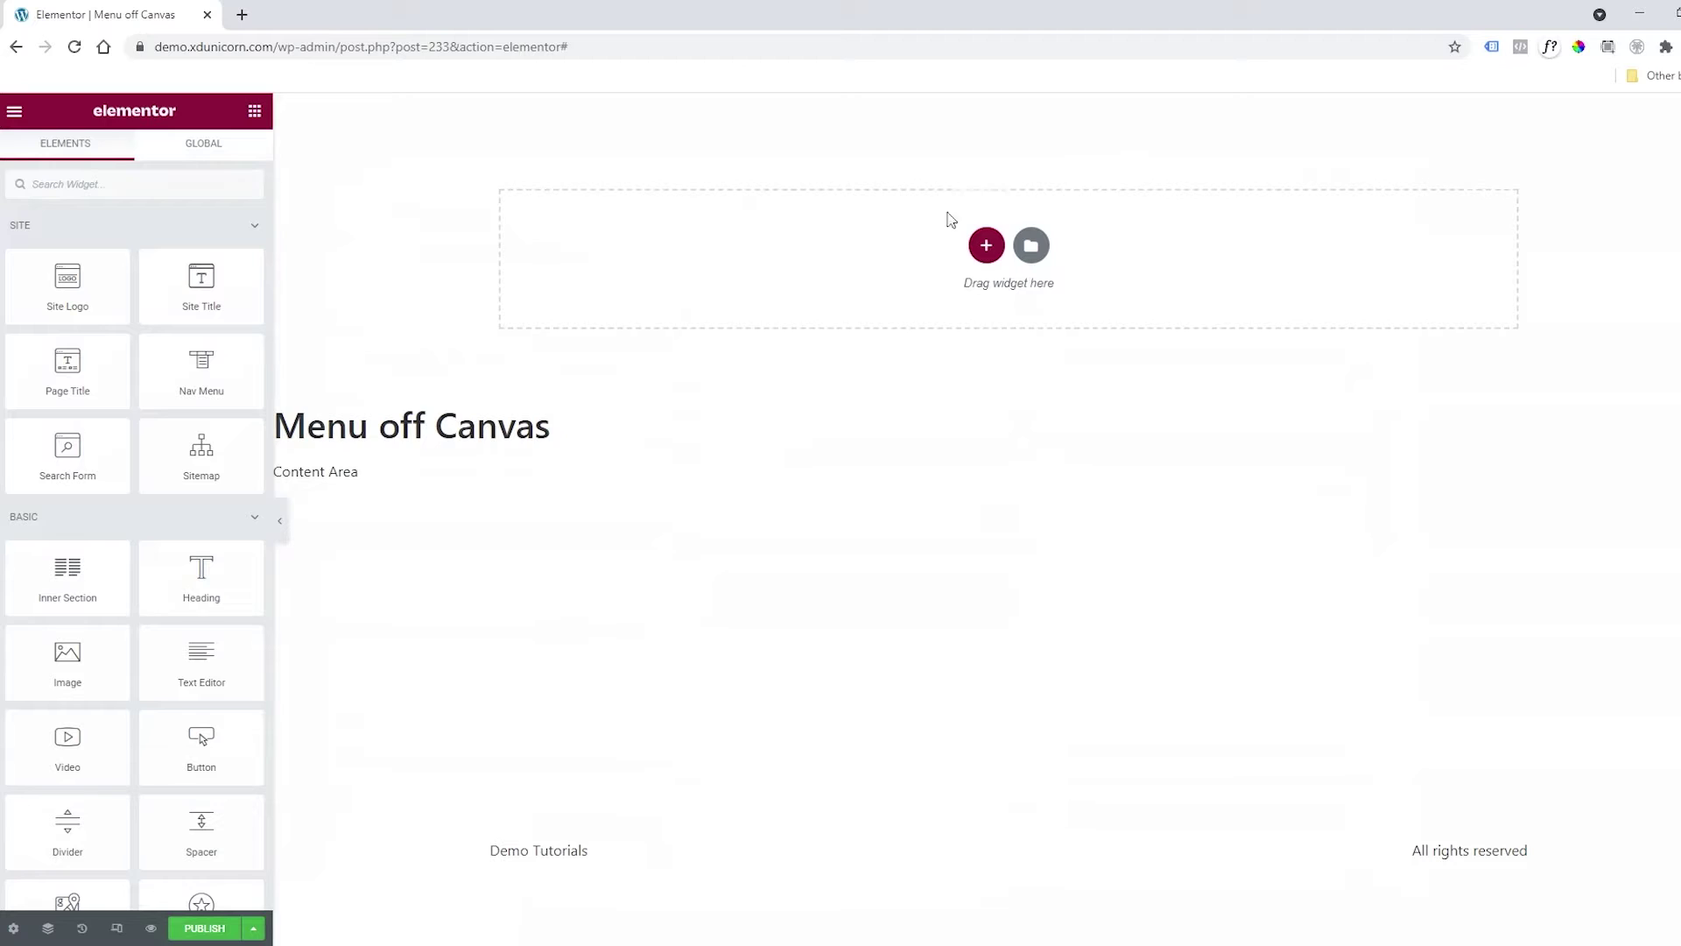
Step: Insert a two-column section and put a Heading titled 'XDUNICORN' in its left column
{"action": "left_click", "coordinate": [987, 246]}
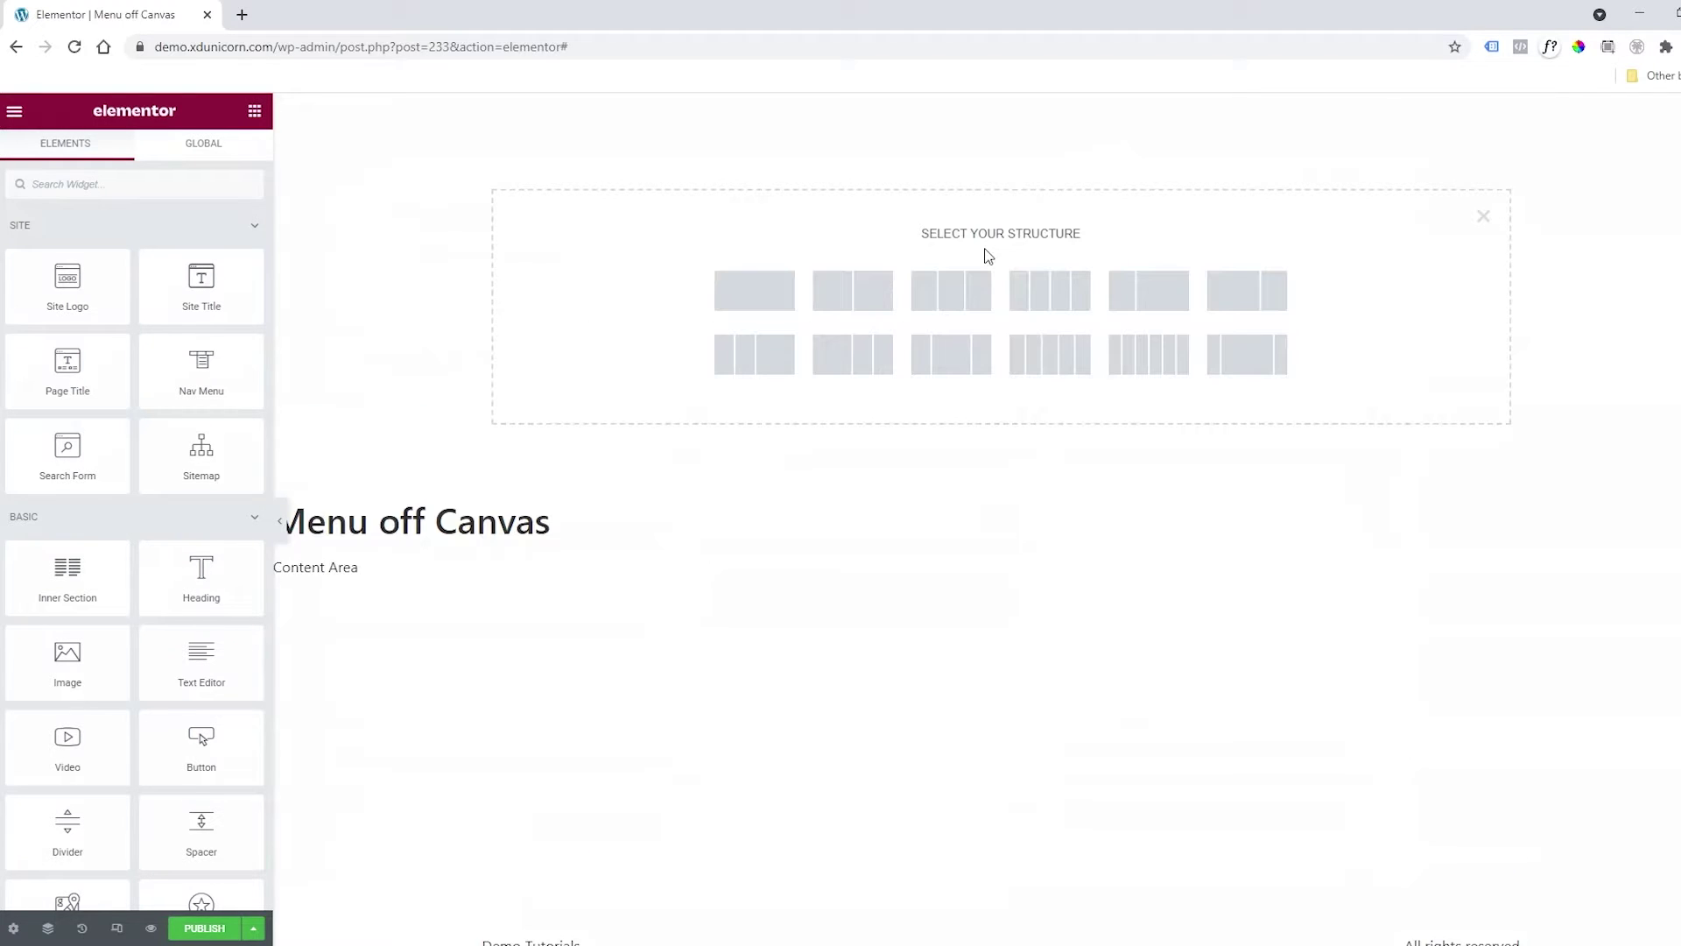
{"action": "left_click", "coordinate": [859, 300]}
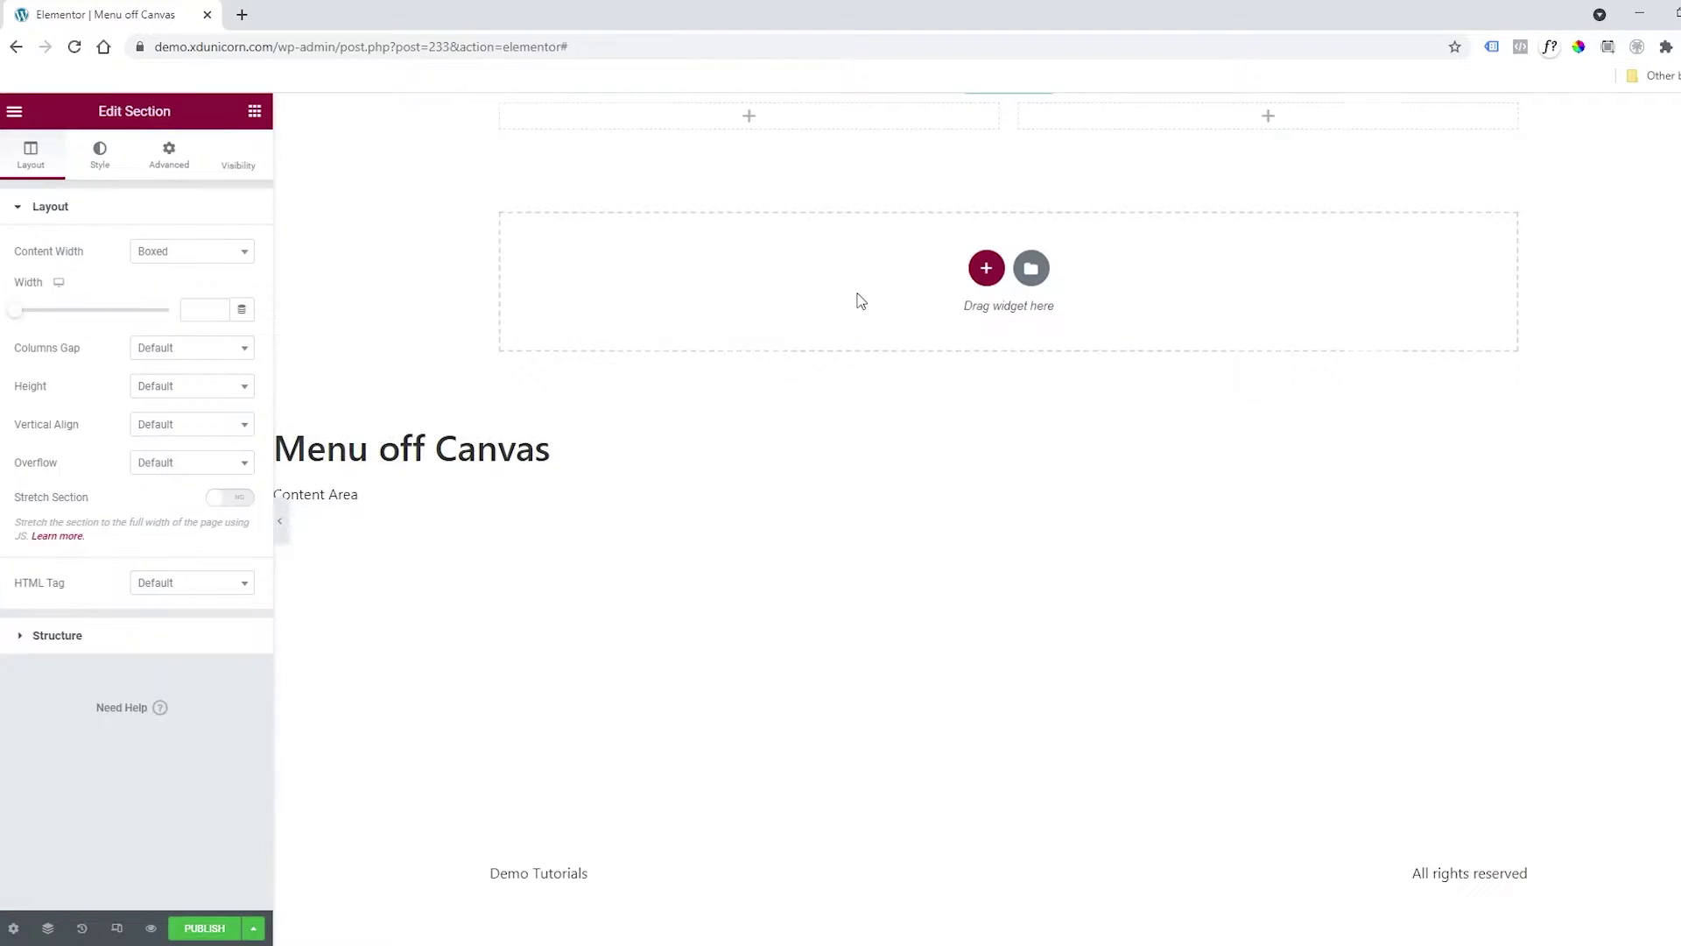
{"action": "left_click", "coordinate": [749, 121]}
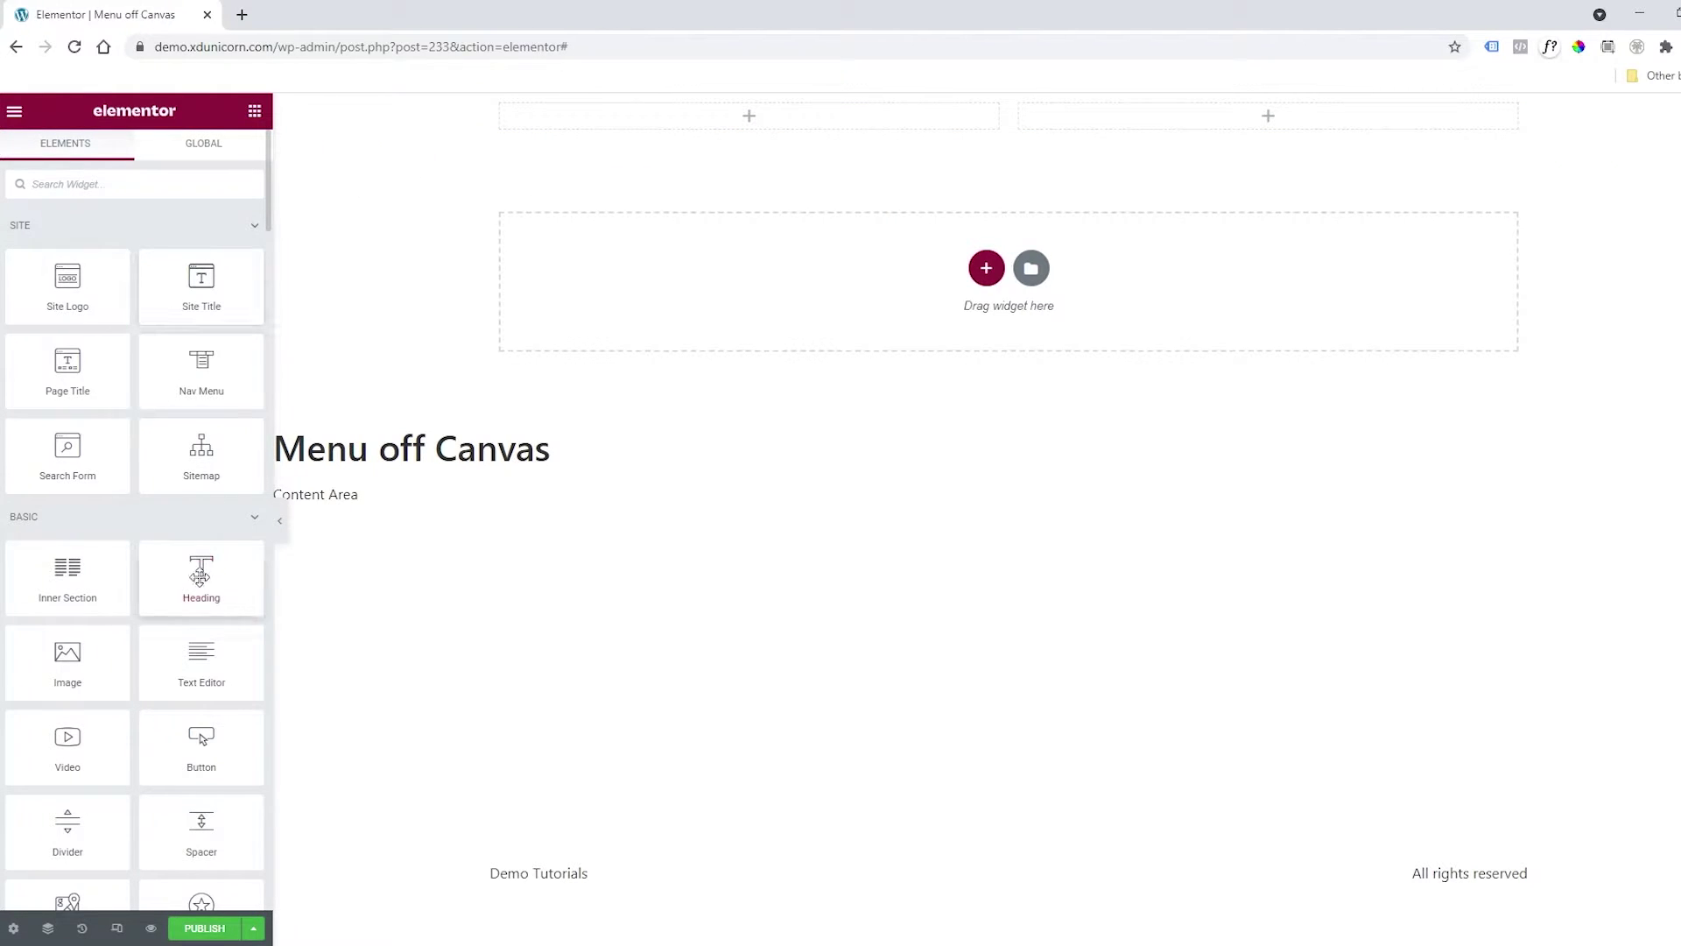
{"action": "left_click_drag", "start_coordinate": [200, 570], "coordinate": [648, 114]}
{"action": "triple_click", "coordinate": [183, 272]}
{"action": "type", "text": "X"}
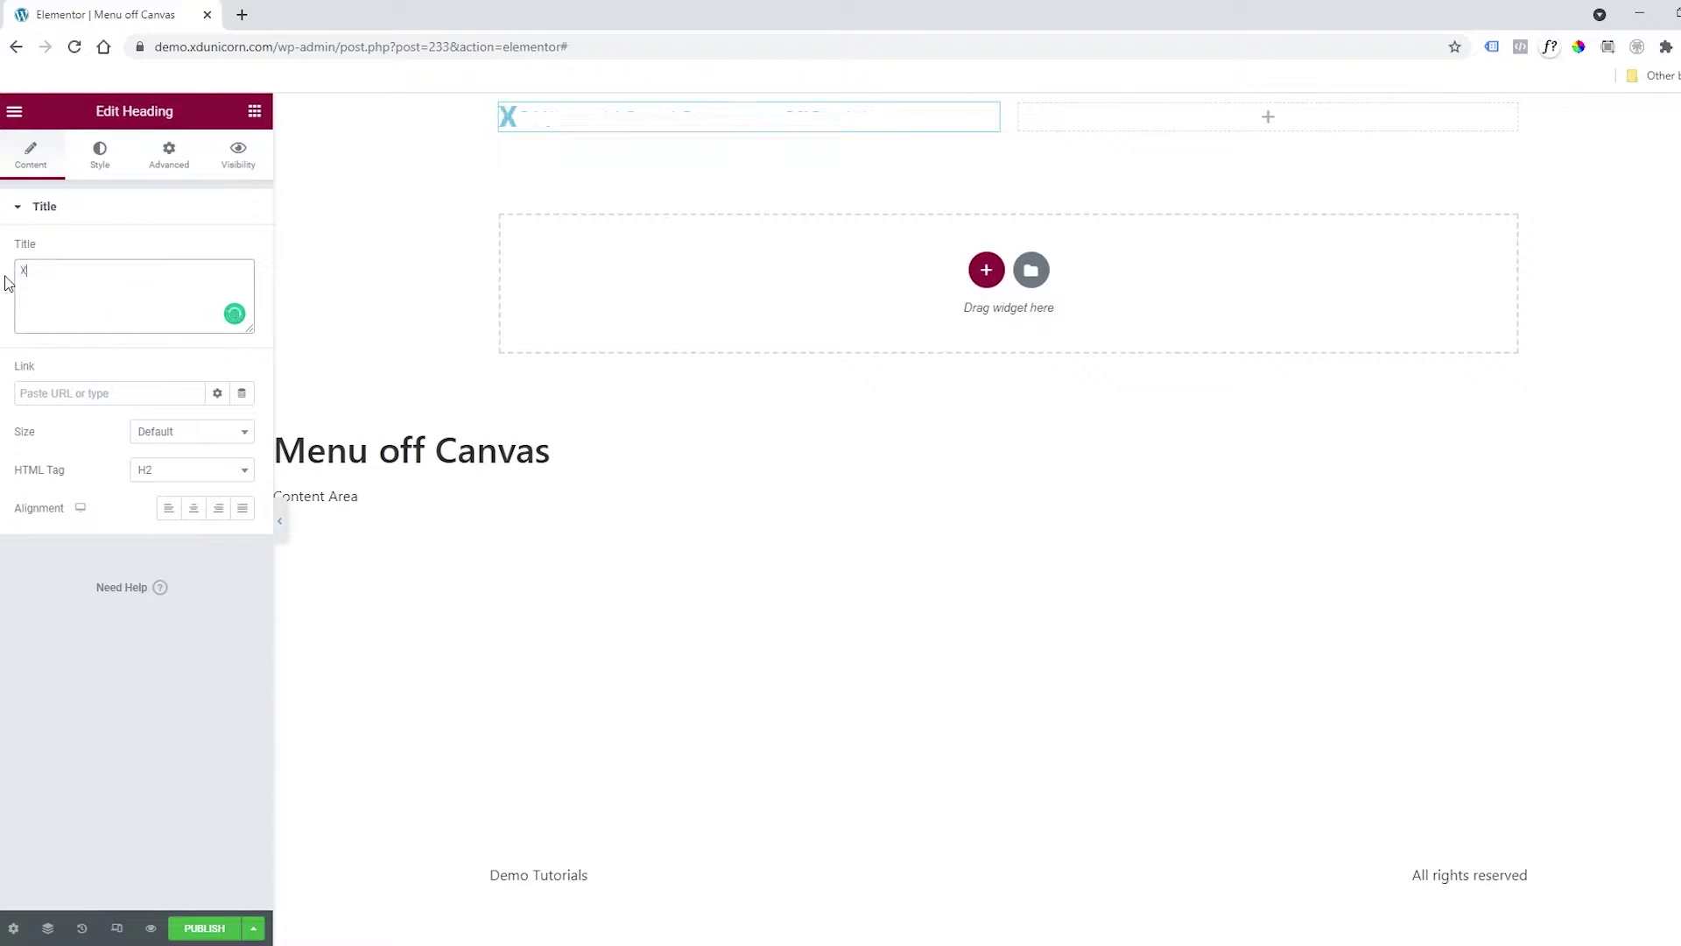
{"action": "type", "text": "DUNICORN"}
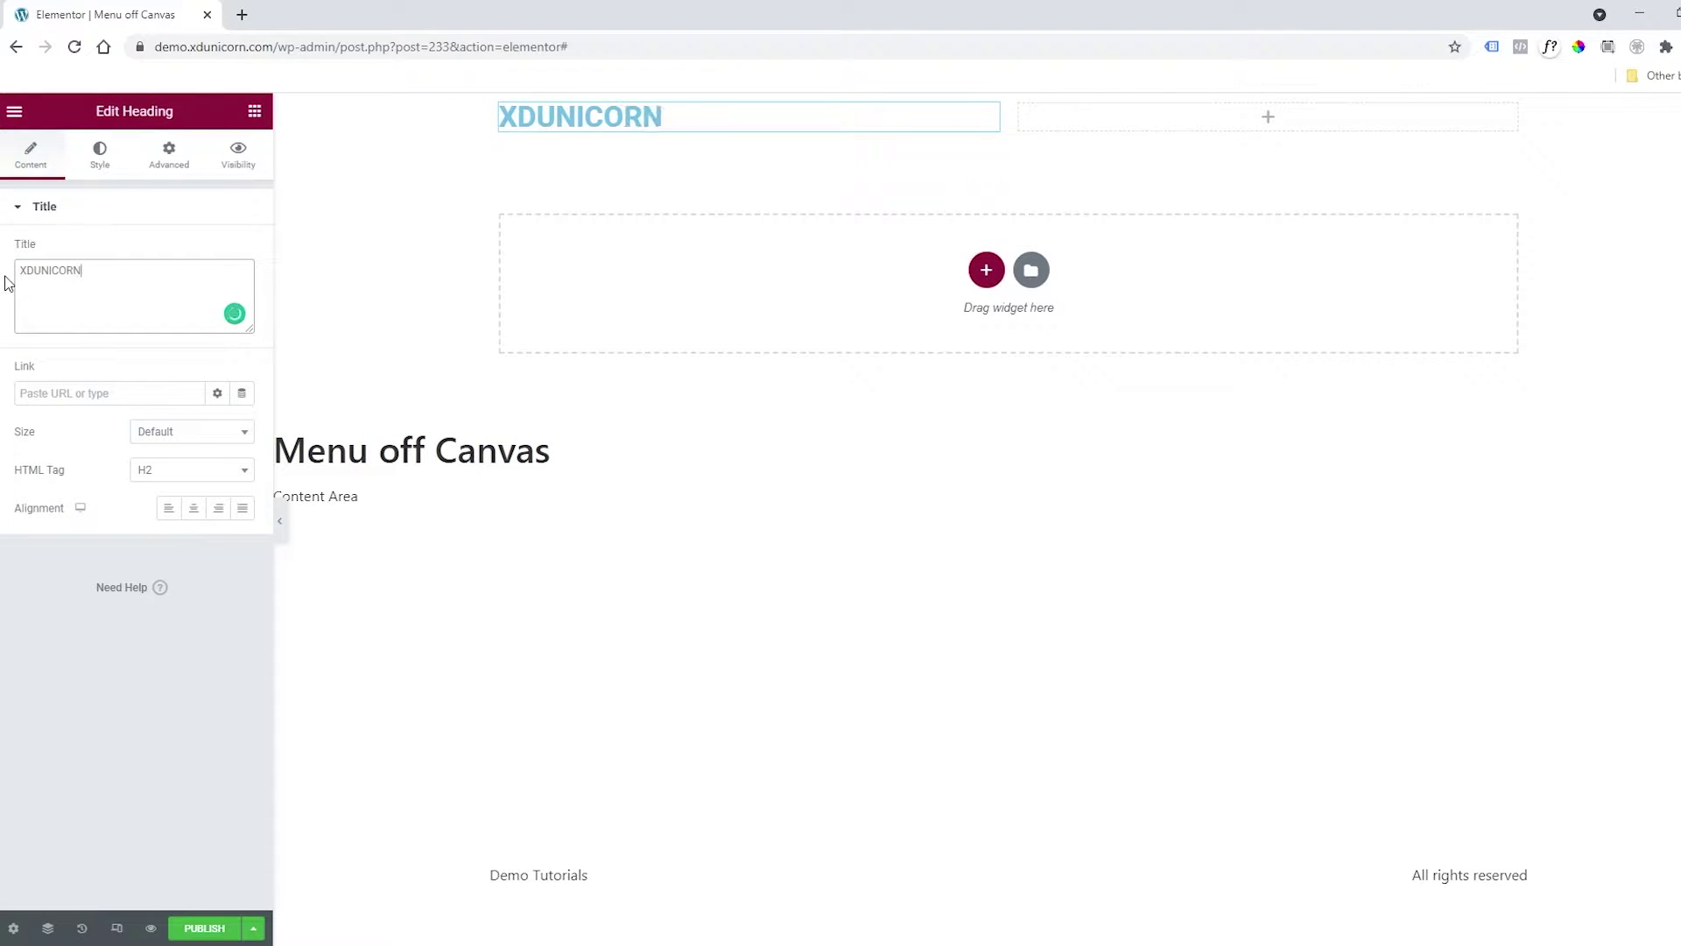
{"action": "left_click", "coordinate": [1269, 120]}
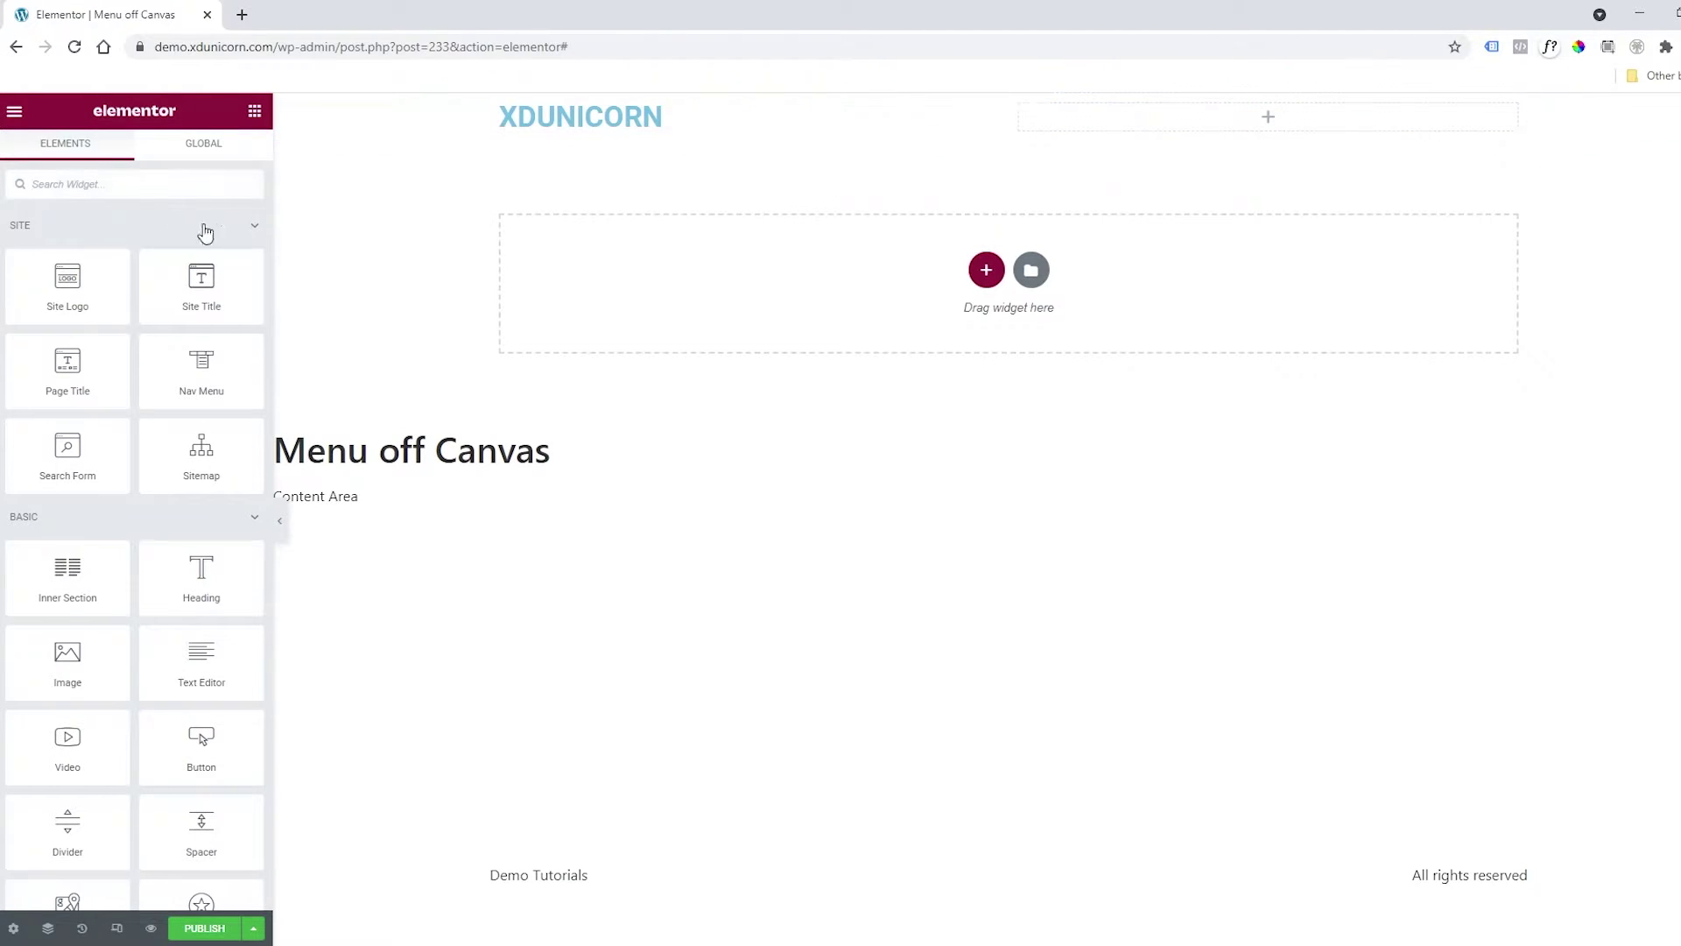
Step: Drop the Animated Off-Canvas Menu widget into the right column and test-open its hamburger
{"action": "type", "text": "menu"}
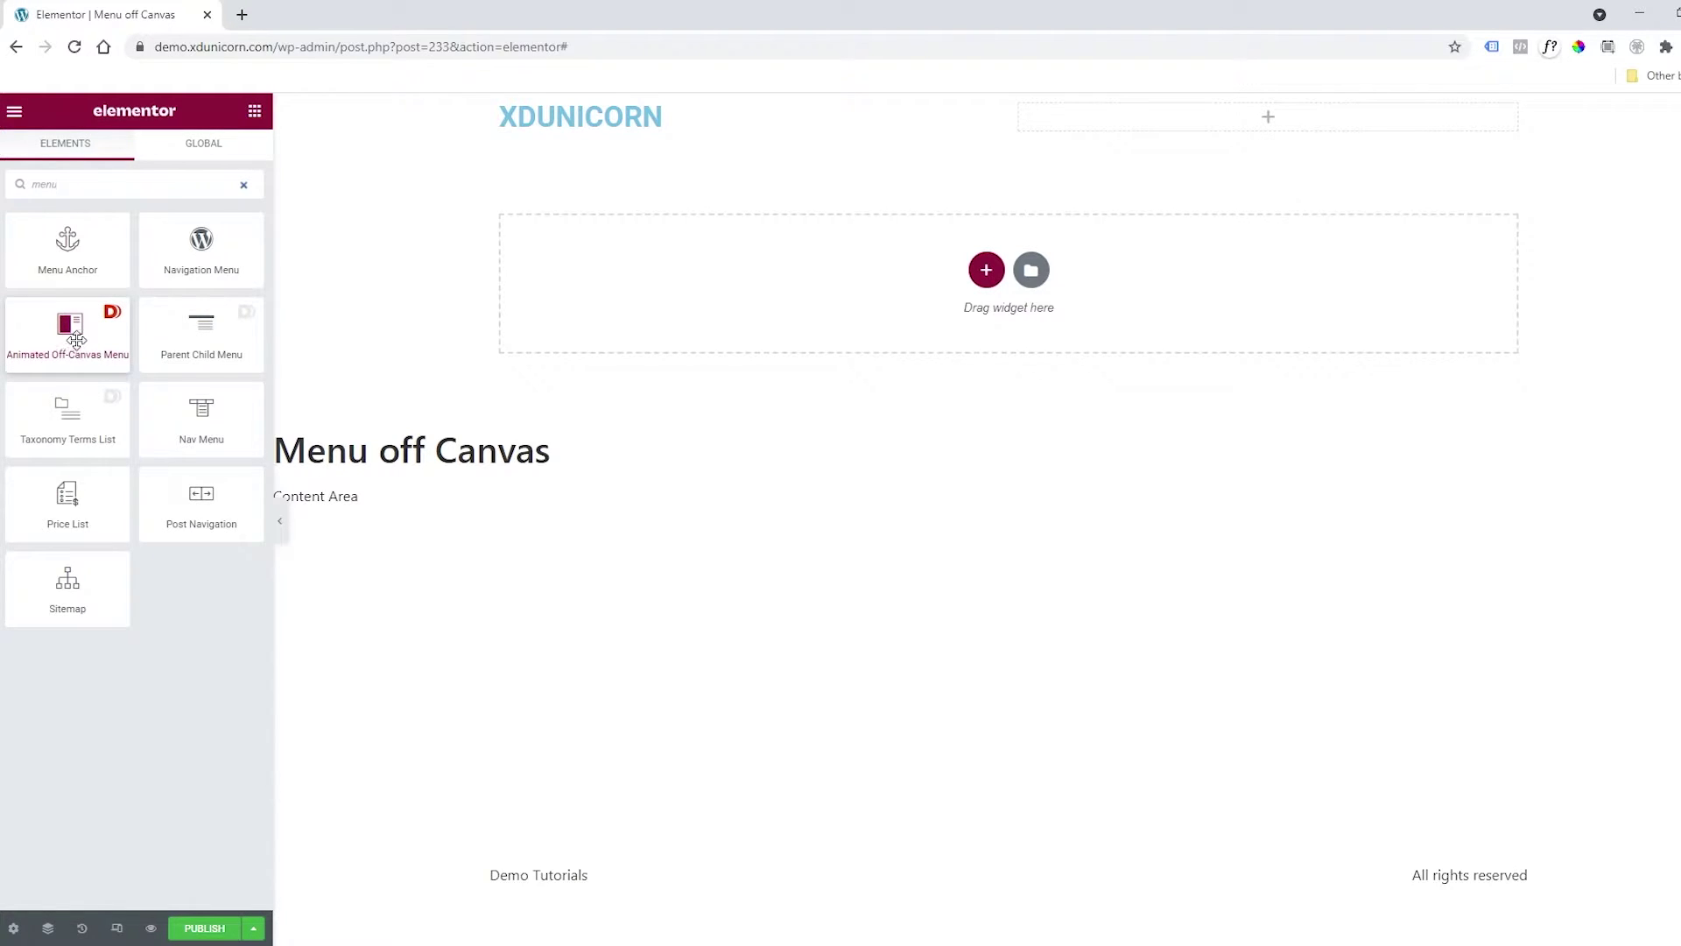
{"action": "left_click_drag", "start_coordinate": [76, 341], "coordinate": [1213, 122]}
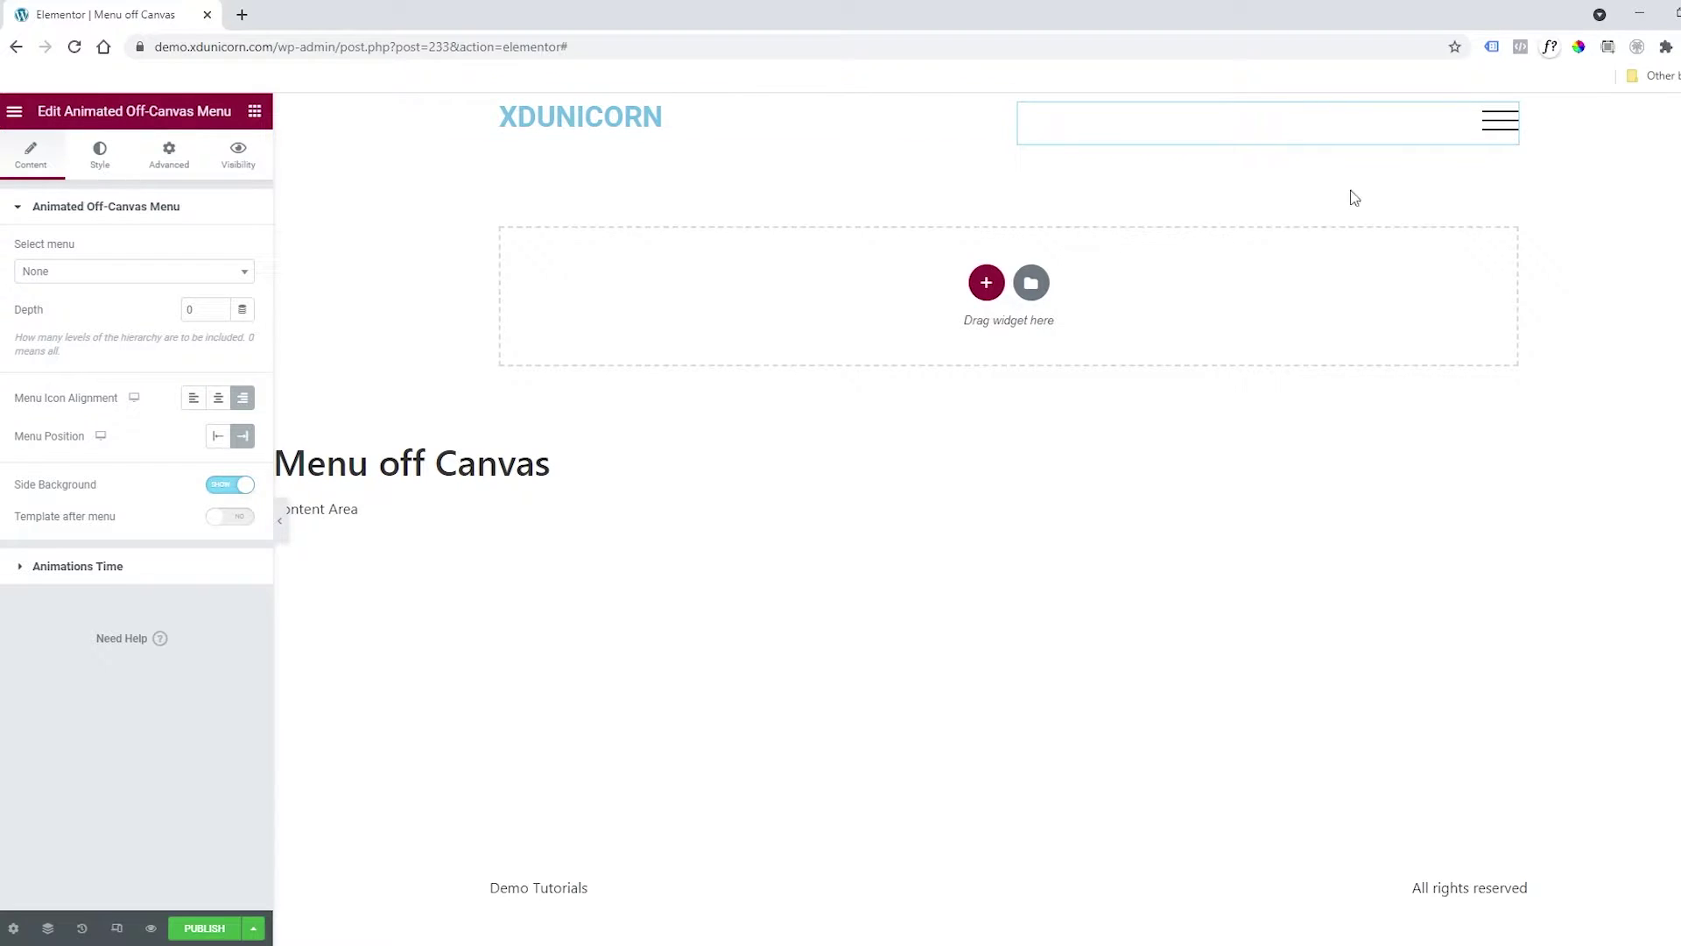
{"action": "left_click", "coordinate": [1488, 136]}
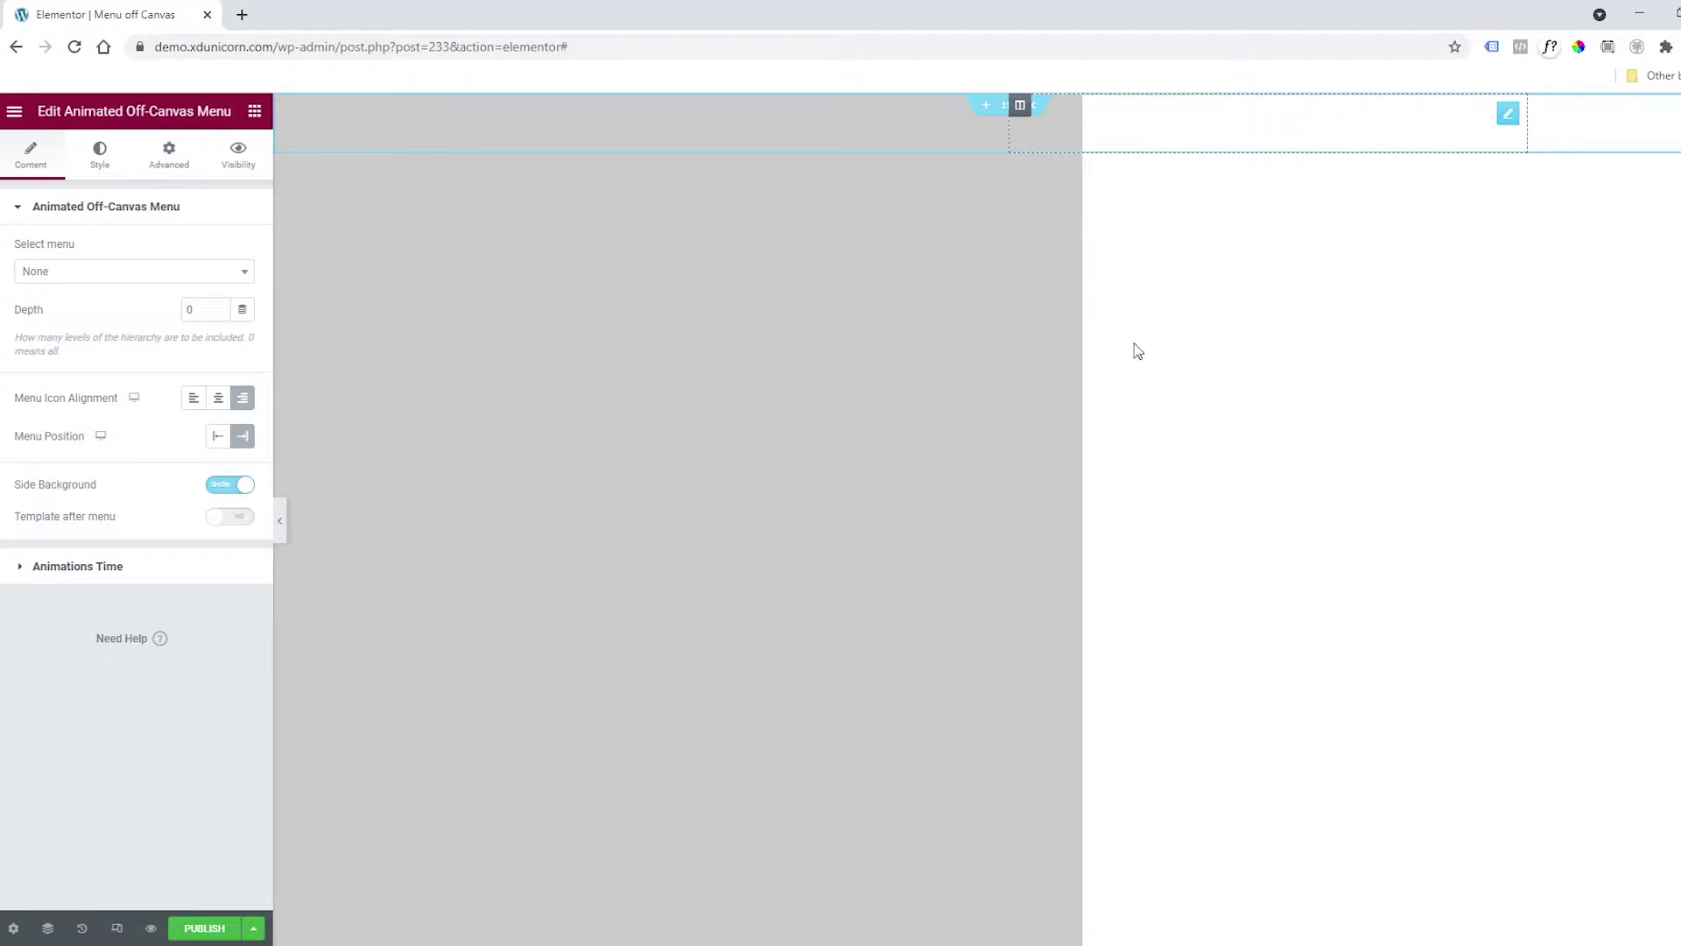
{"action": "left_click", "coordinate": [1501, 223]}
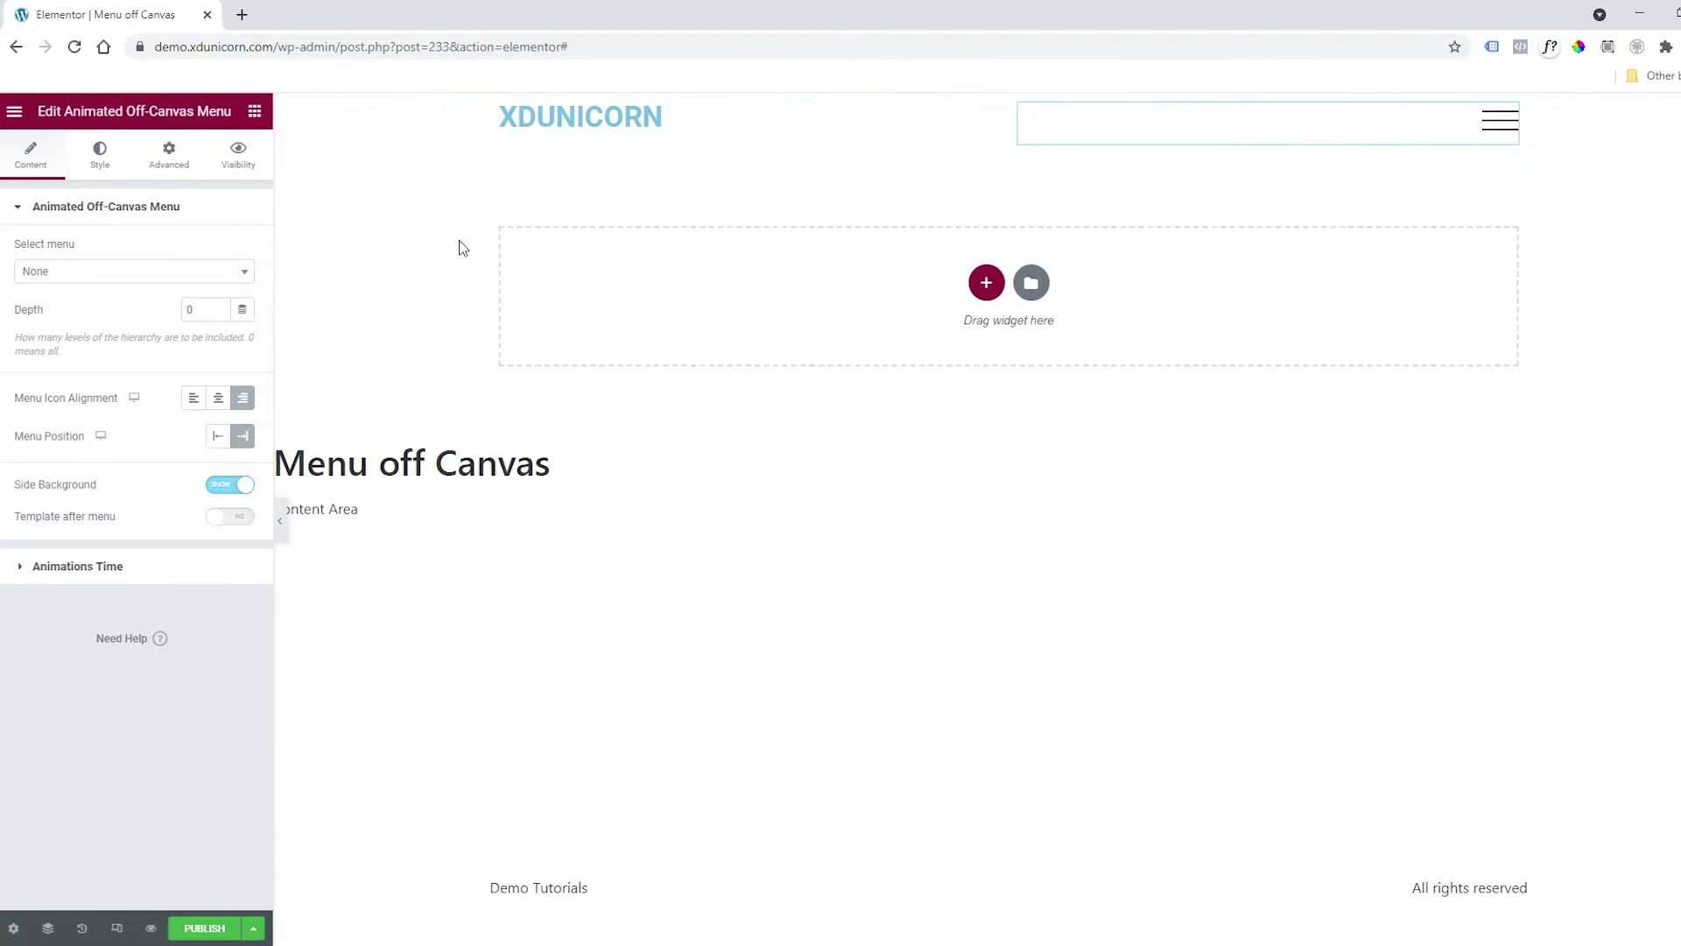
Step: Show Menu (menu) and set animation times to pane 200, list 500, item delay 250 ms
{"action": "left_click", "coordinate": [69, 277]}
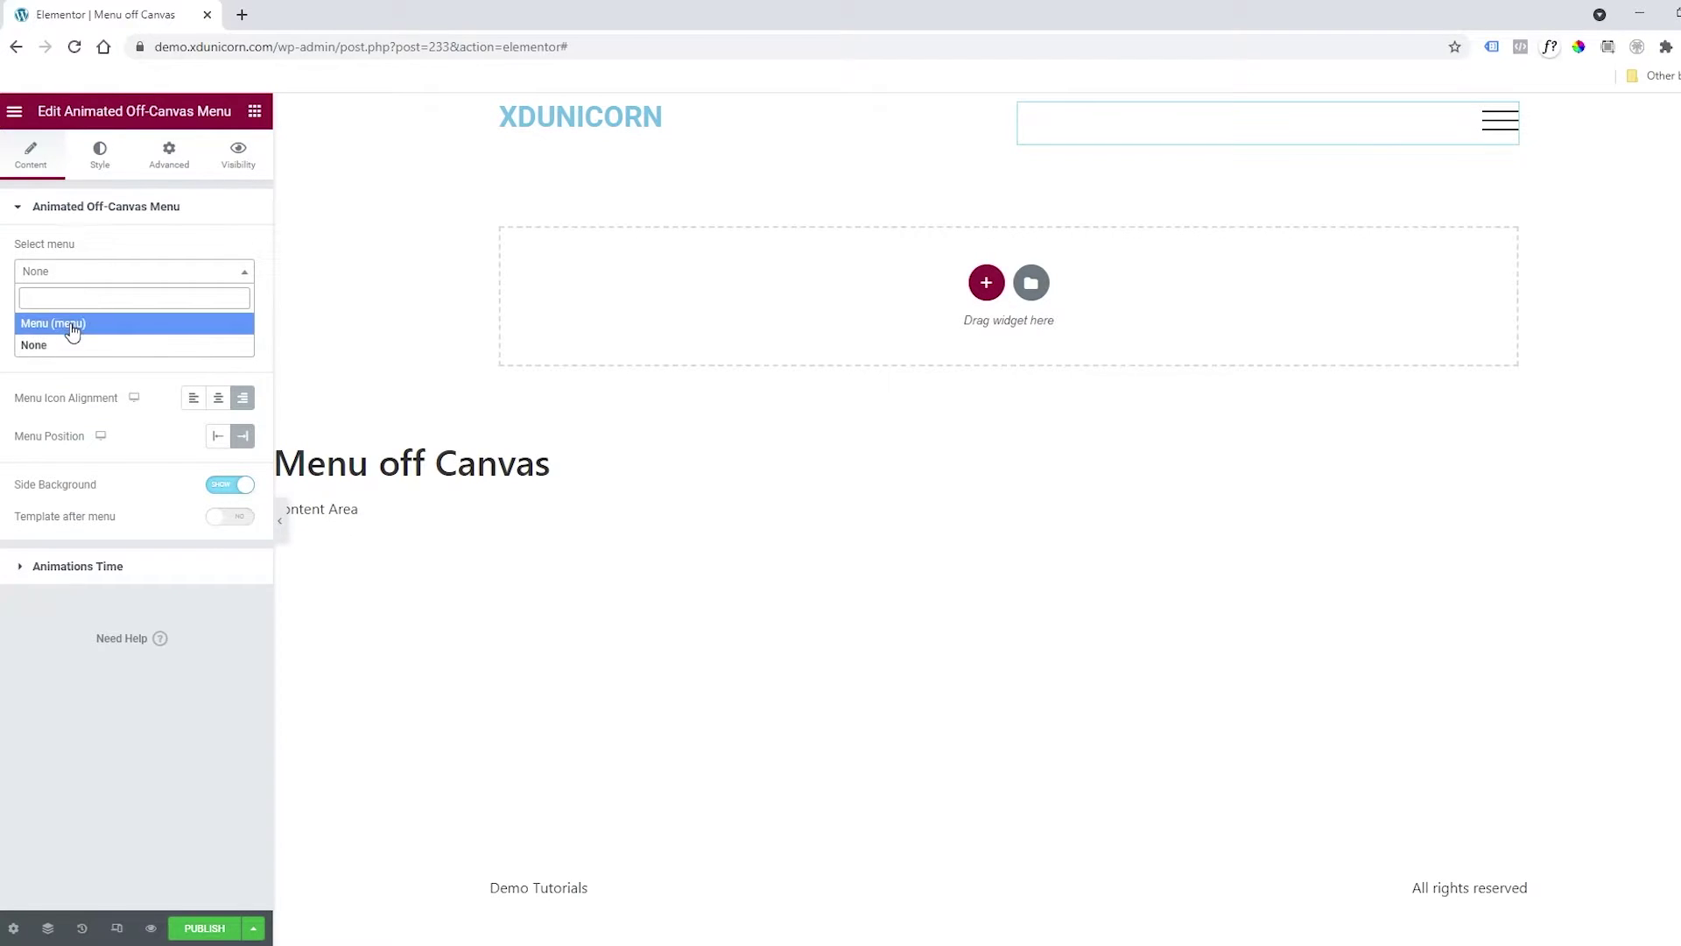
{"action": "left_click", "coordinate": [74, 326]}
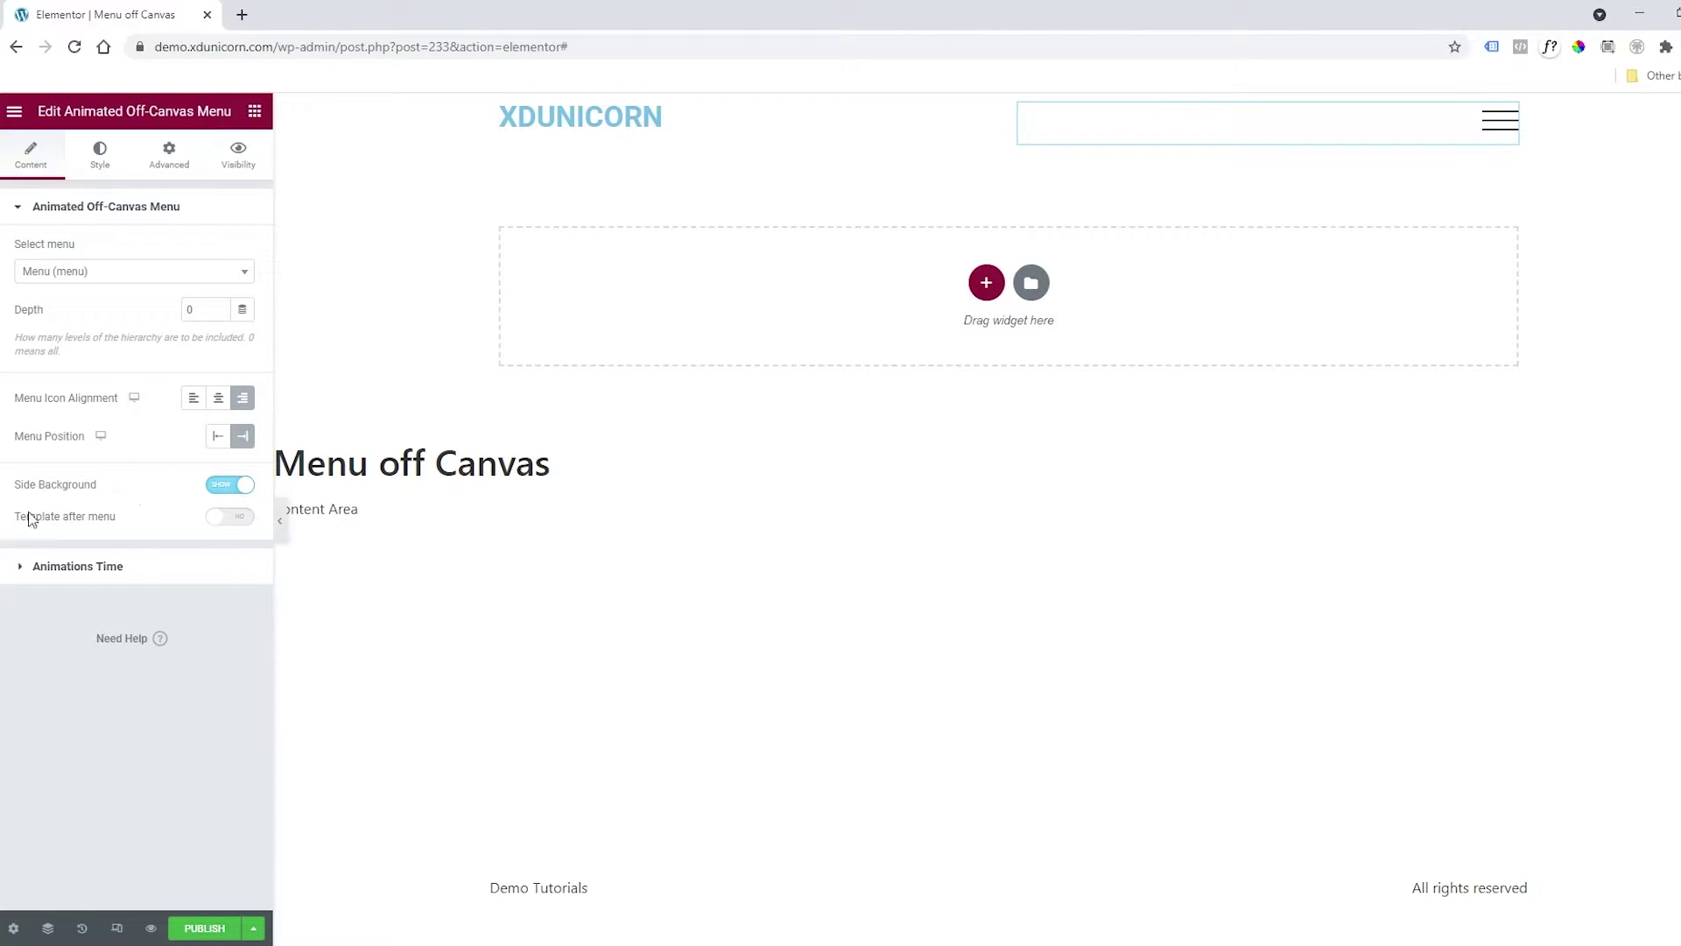
{"action": "left_click", "coordinate": [72, 569]}
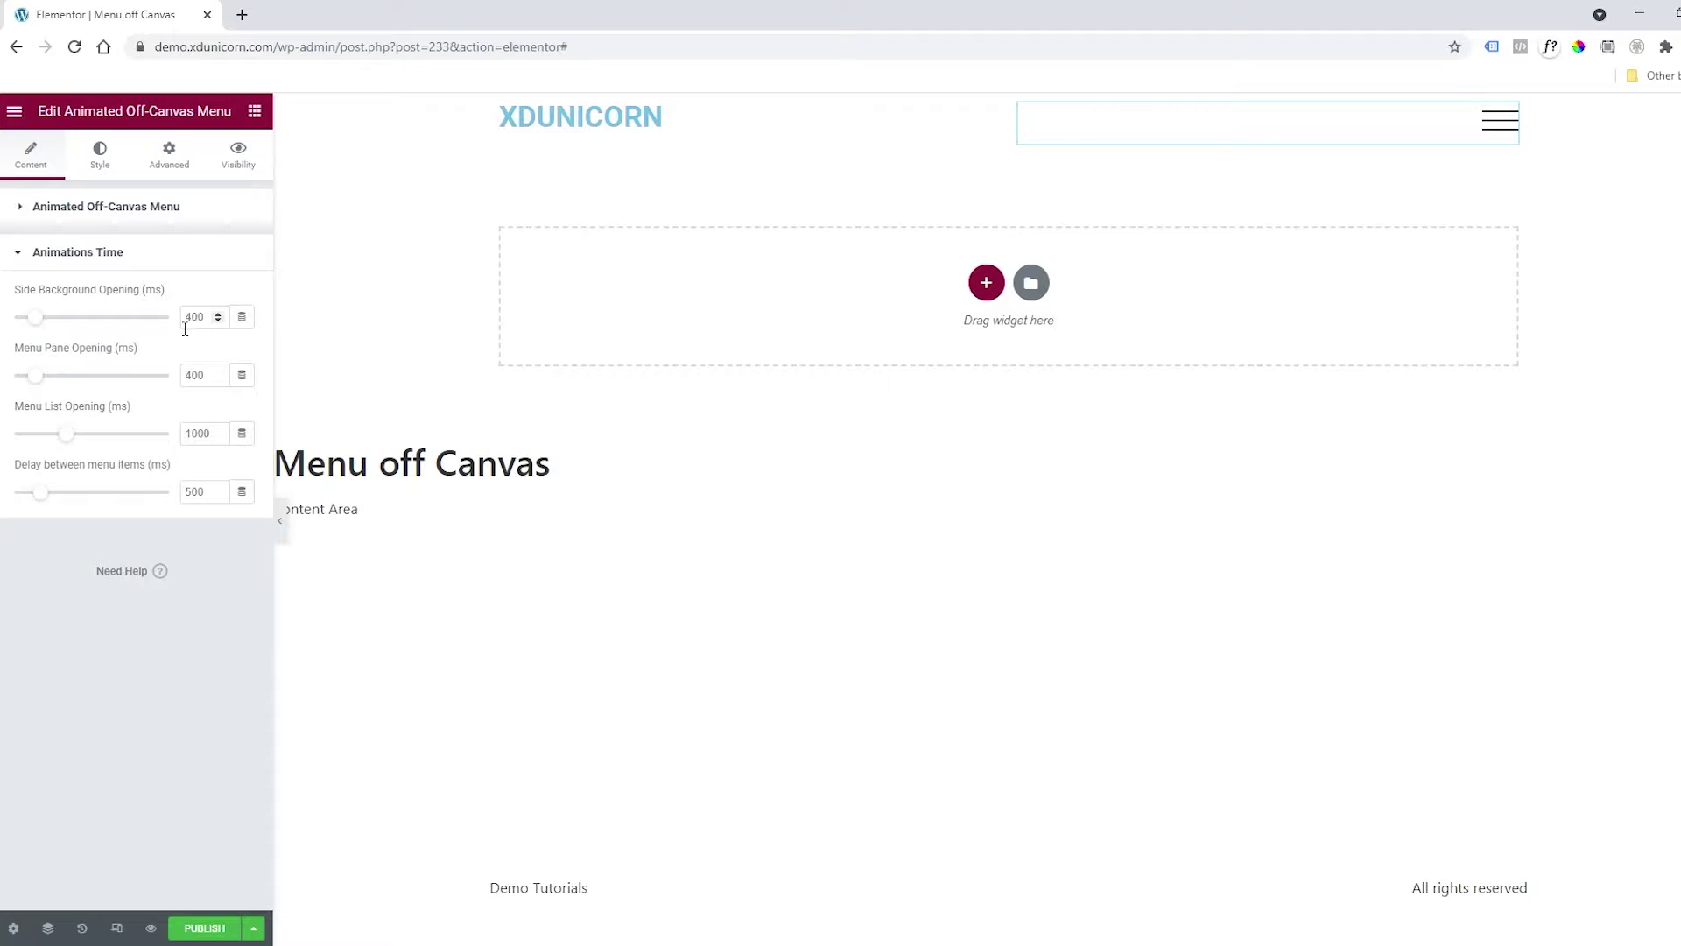
{"action": "left_click_drag", "start_coordinate": [209, 374], "coordinate": [158, 375]}
{"action": "type", "text": "200"}
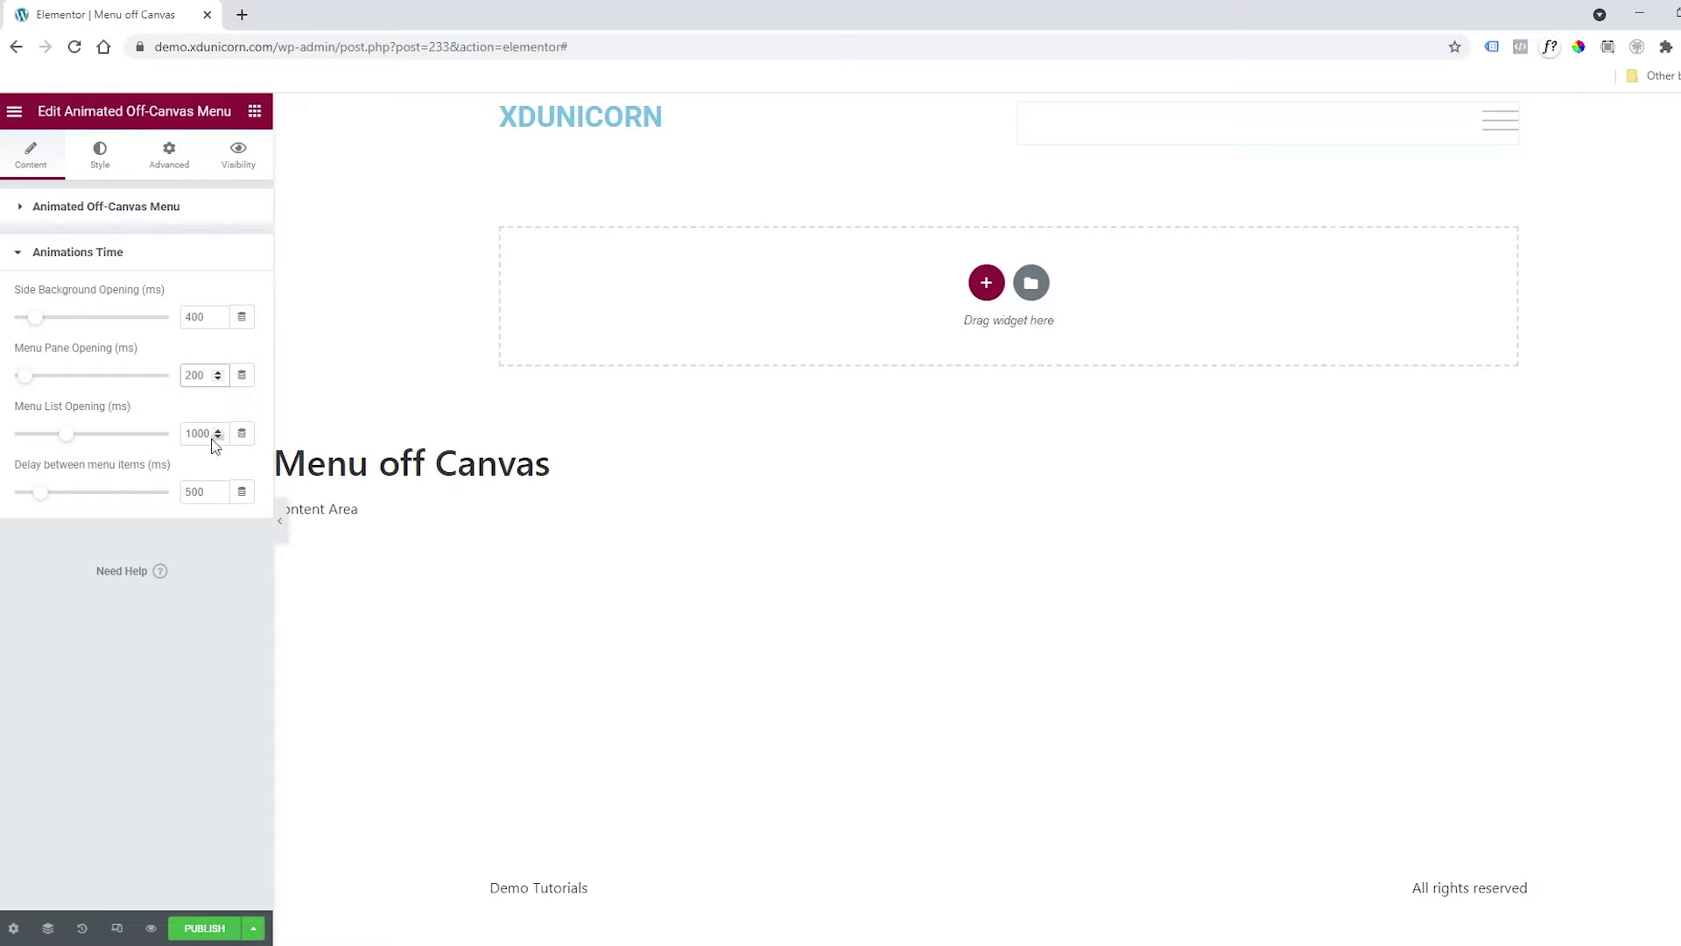
{"action": "left_click_drag", "start_coordinate": [210, 435], "coordinate": [176, 432]}
{"action": "type", "text": "500"}
{"action": "left_click_drag", "start_coordinate": [200, 493], "coordinate": [171, 501]}
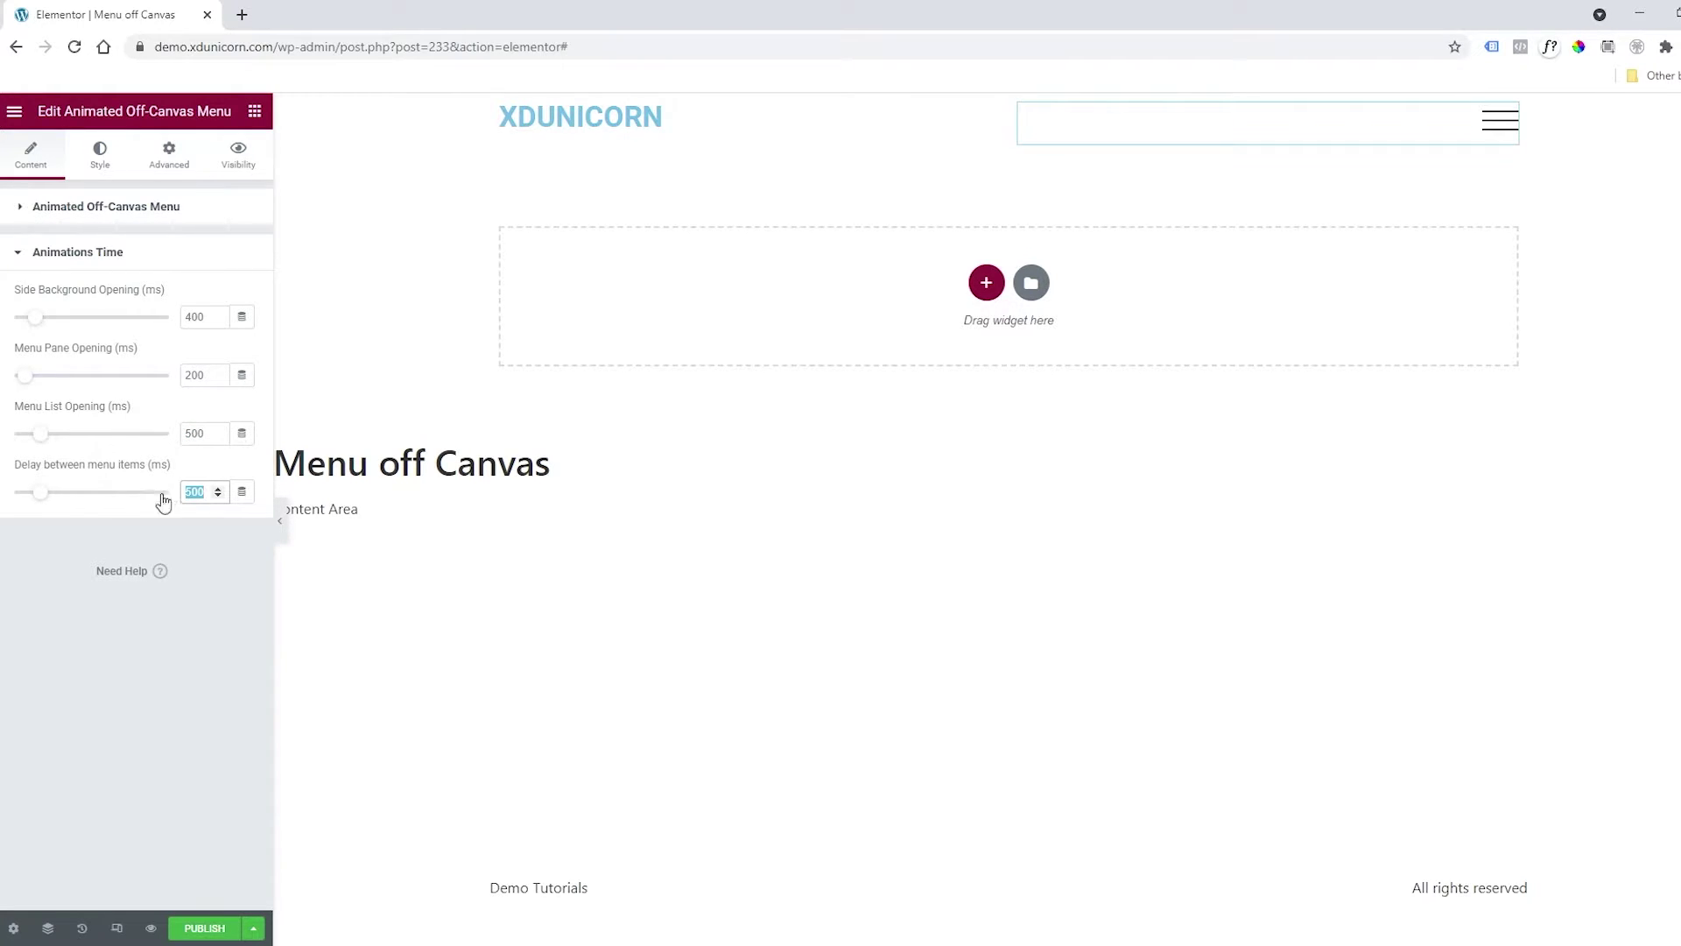
{"action": "type", "text": "250"}
Step: Preview the open off-canvas menu and center the menu items in the side panel
{"action": "left_click", "coordinate": [100, 163]}
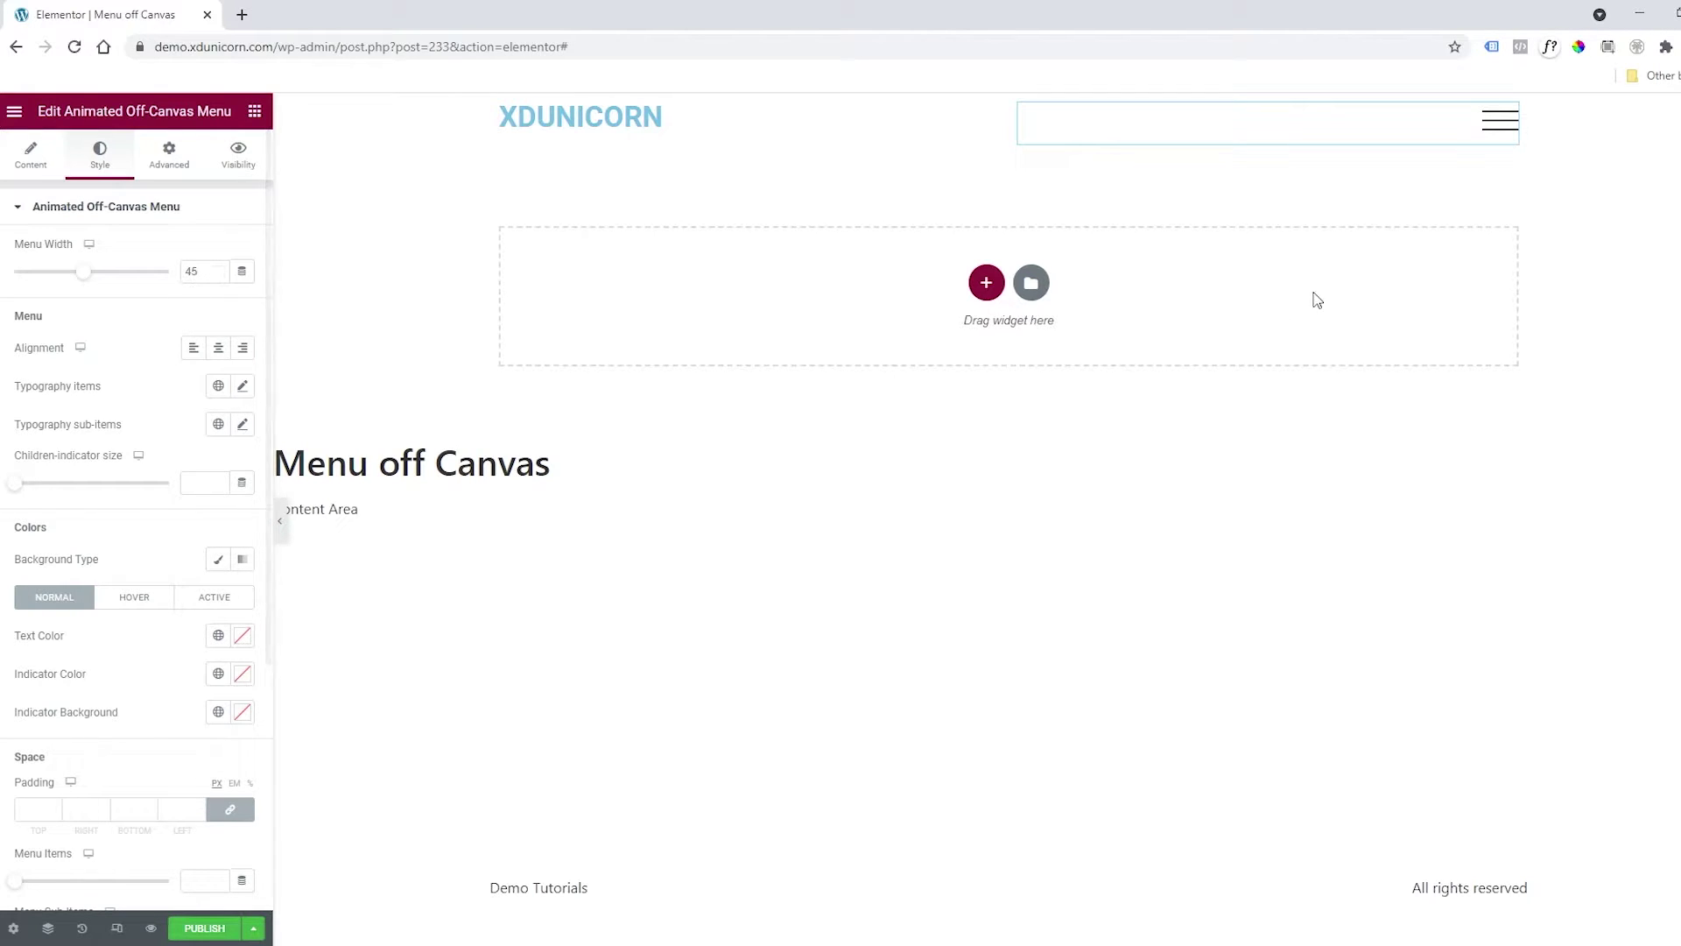
{"action": "left_click", "coordinate": [1487, 140]}
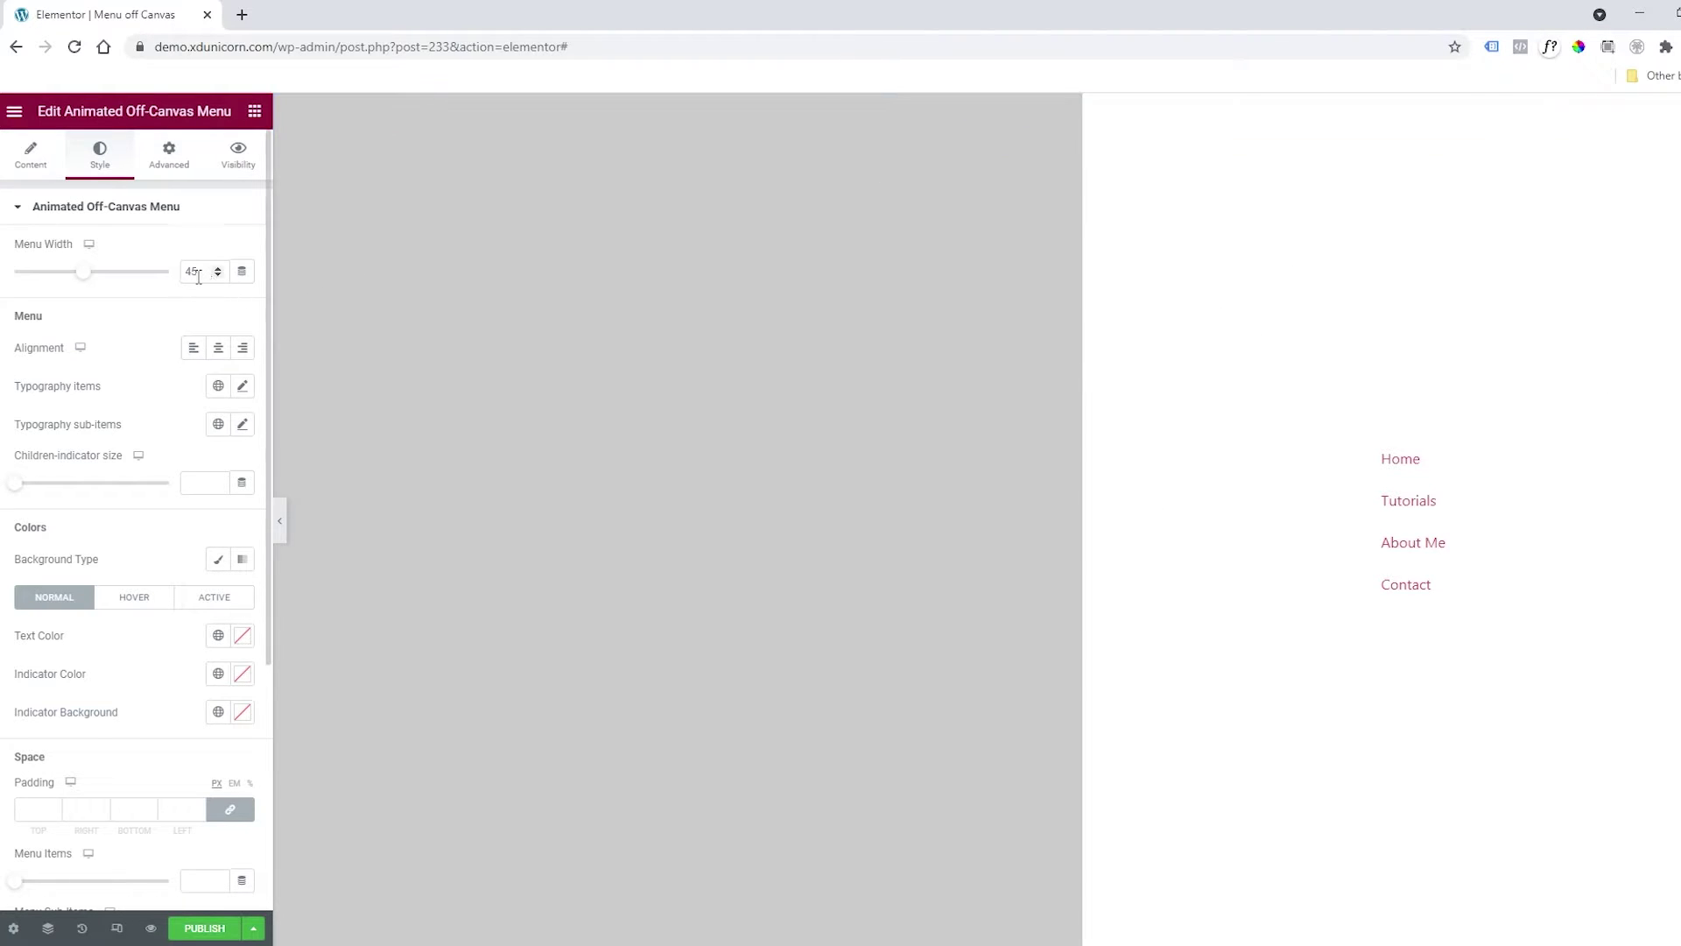
{"action": "left_click", "coordinate": [218, 349]}
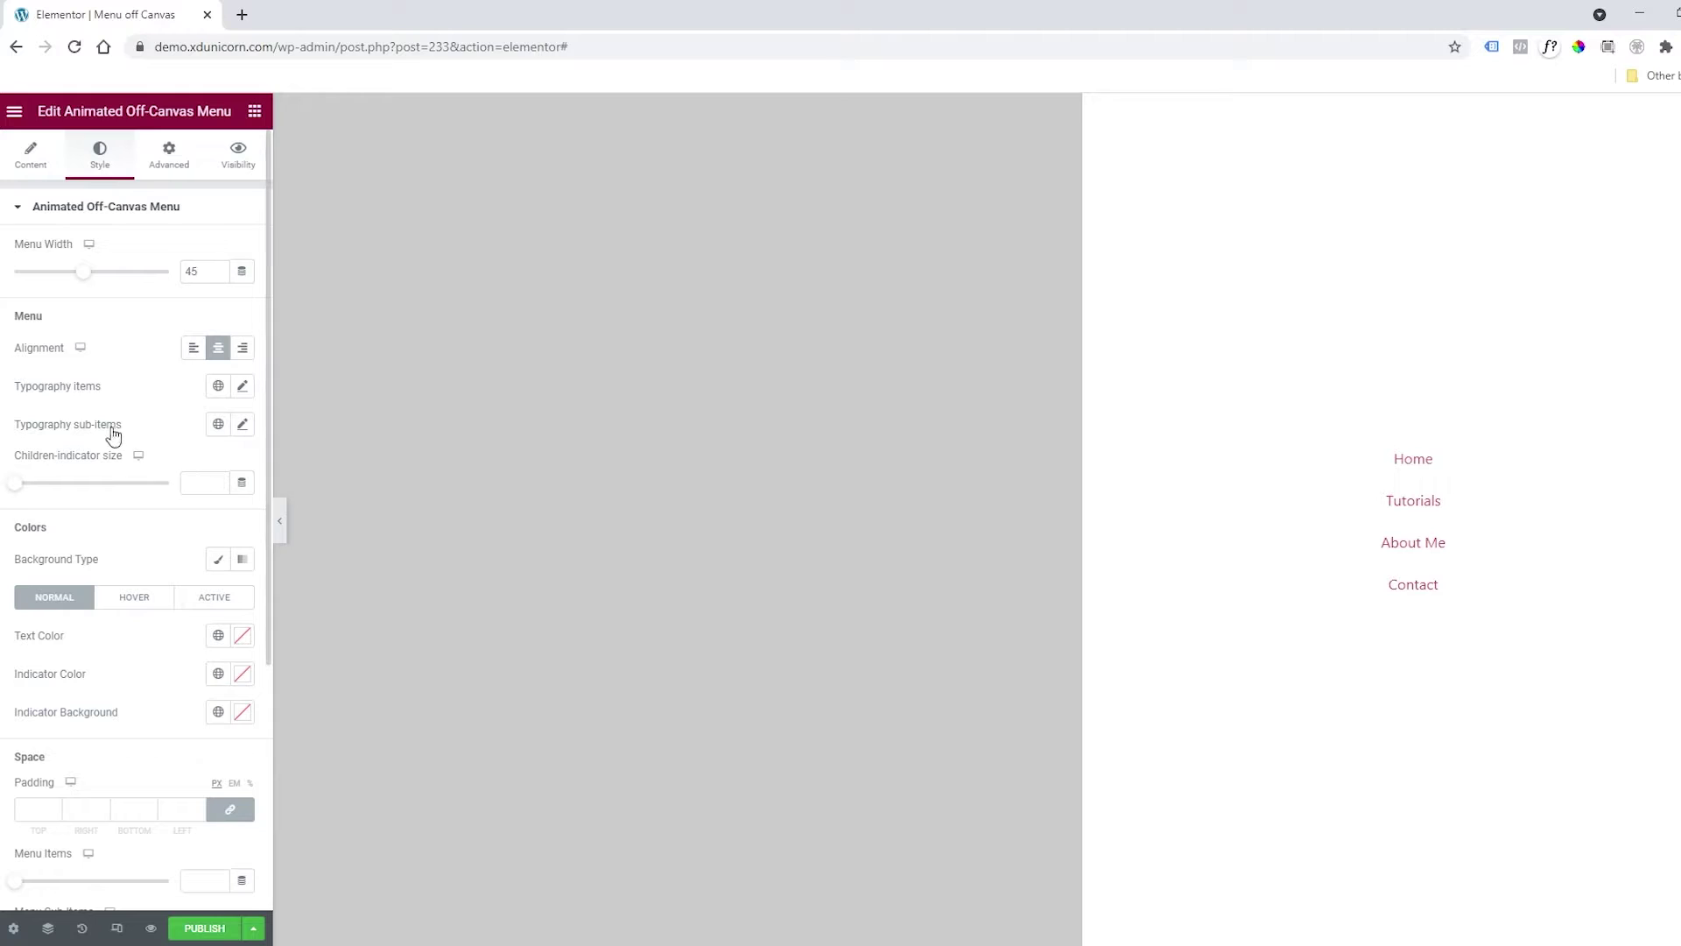
Step: Set the menu item typography to Poppins, 2.1 rem, weight 700
{"action": "left_click", "coordinate": [243, 386]}
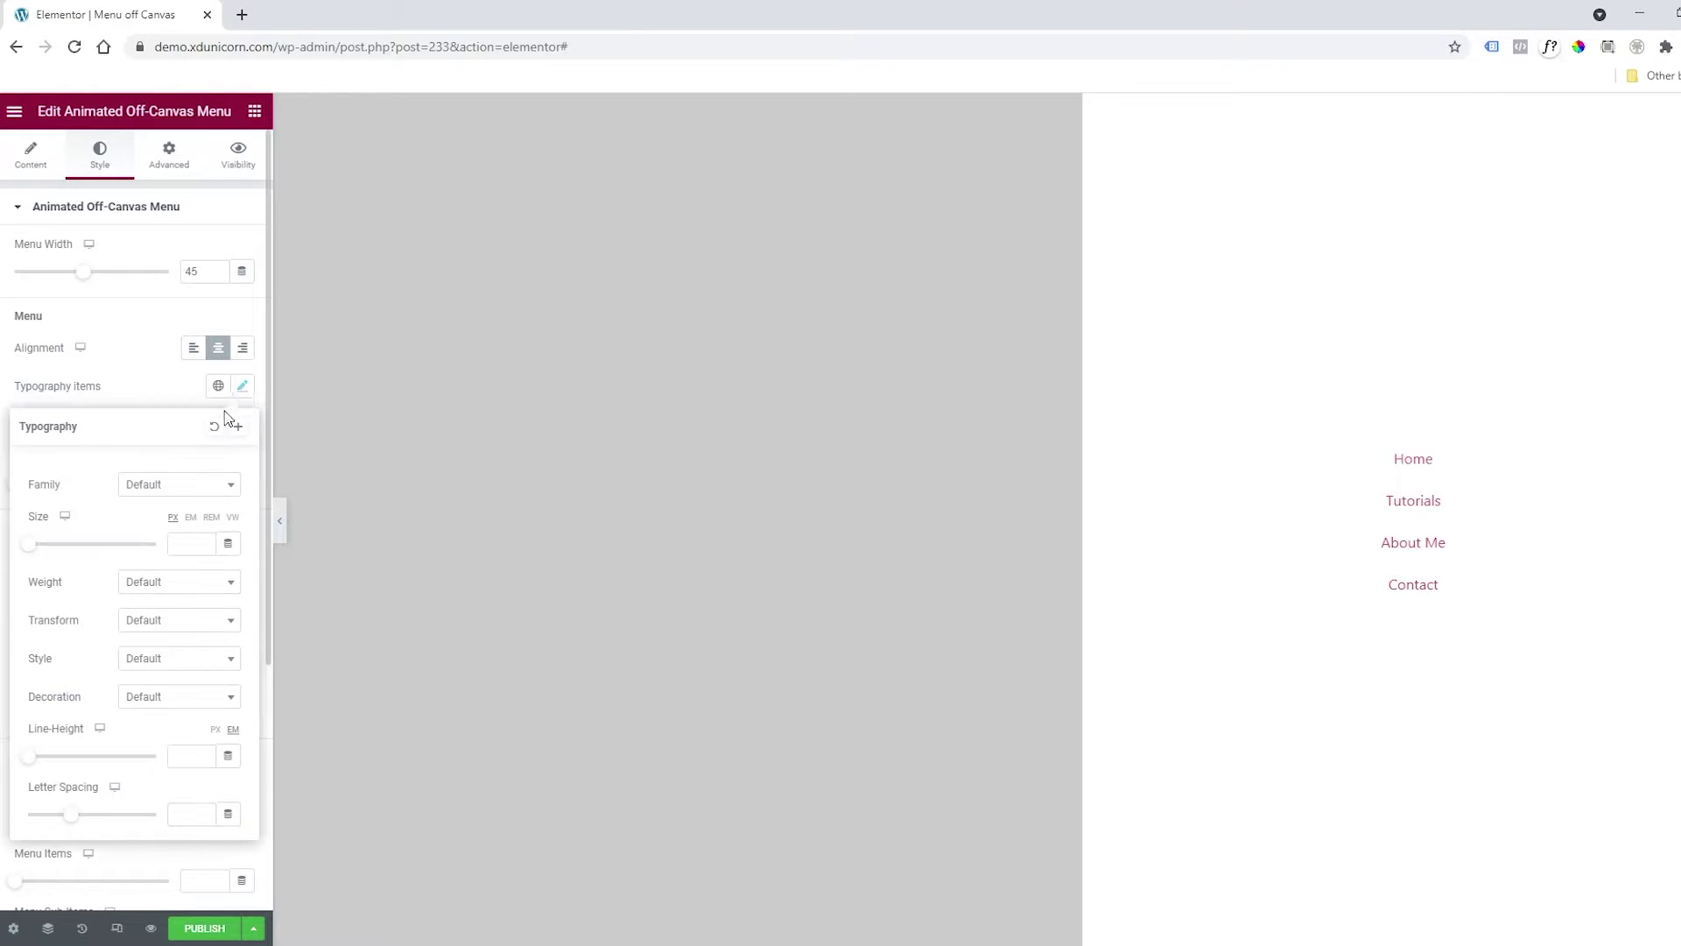
{"action": "left_click", "coordinate": [181, 489]}
{"action": "type", "text": "ppp"}
{"action": "key", "text": "BackSpace"}
{"action": "key", "text": "BackSpace"}
{"action": "type", "text": "op"}
{"action": "key", "text": "Return"}
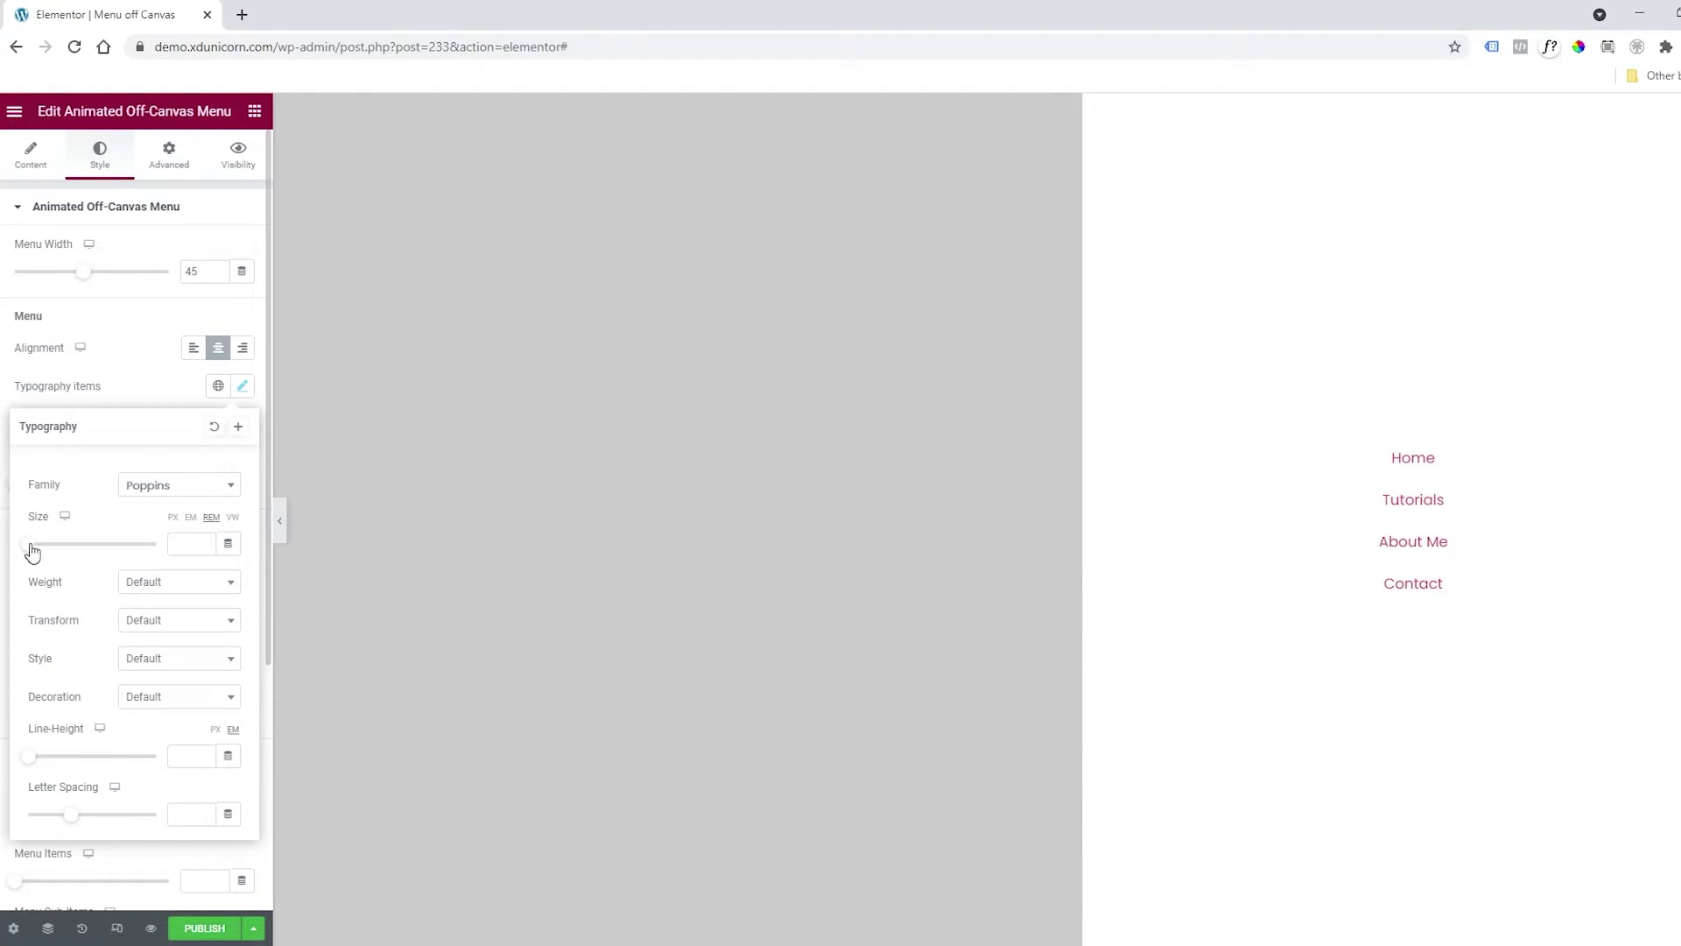
{"action": "left_click_drag", "start_coordinate": [29, 550], "coordinate": [58, 550]}
{"action": "left_click", "coordinate": [153, 583]}
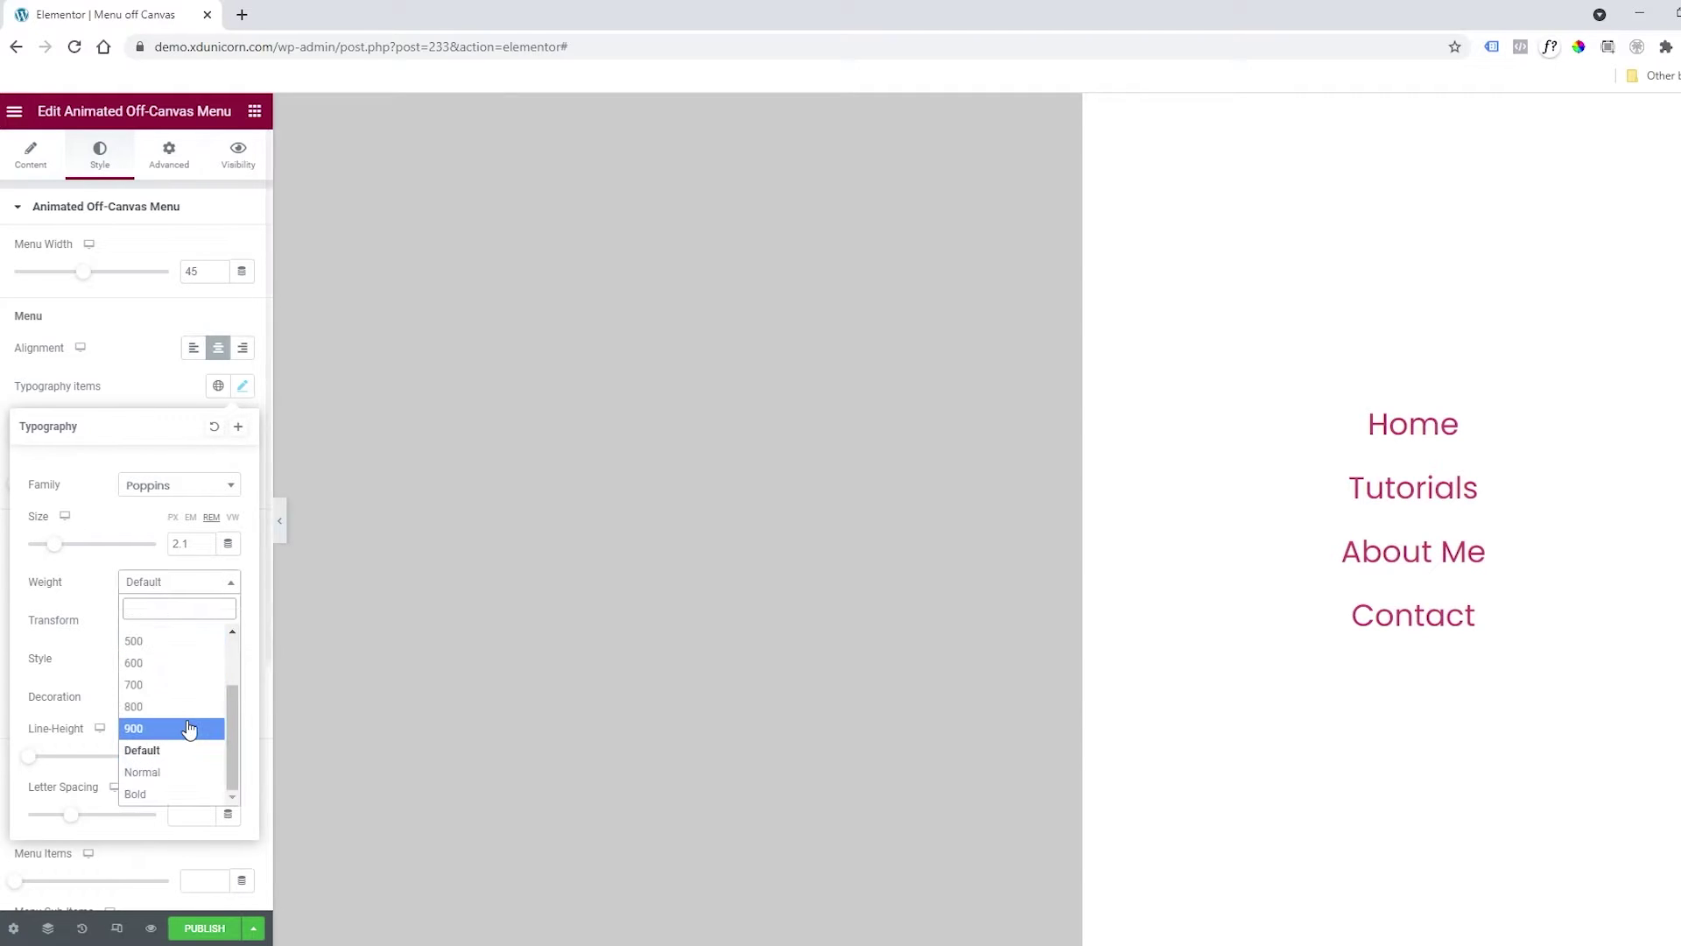
{"action": "left_click", "coordinate": [173, 692]}
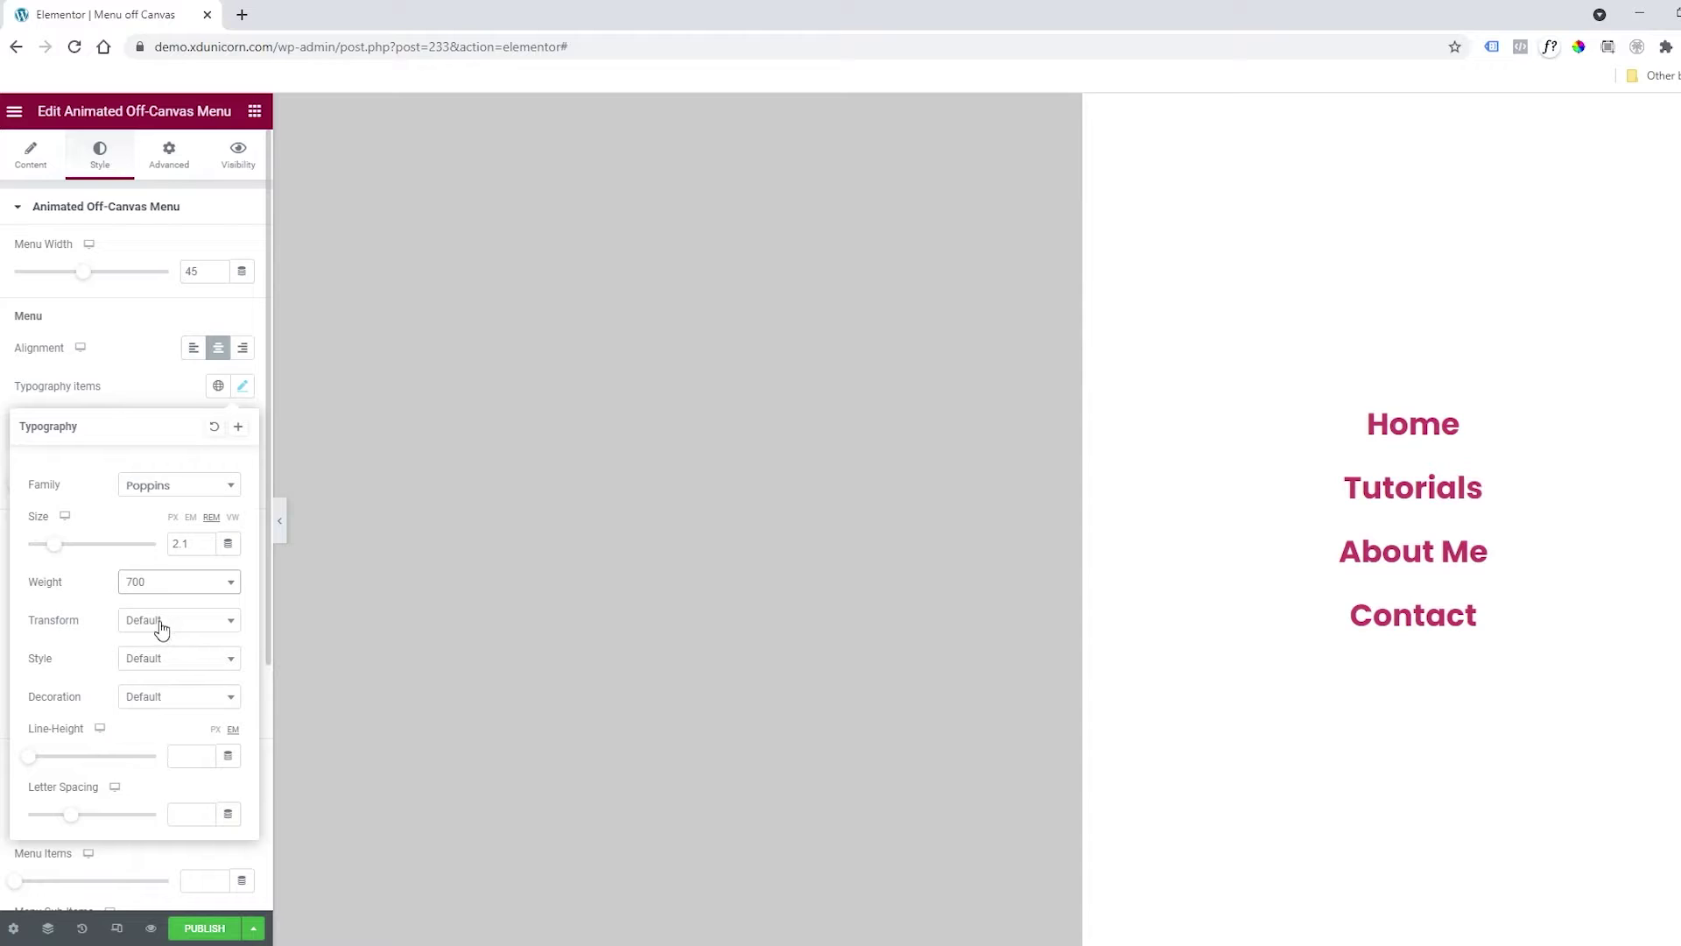
{"action": "left_click", "coordinate": [177, 396]}
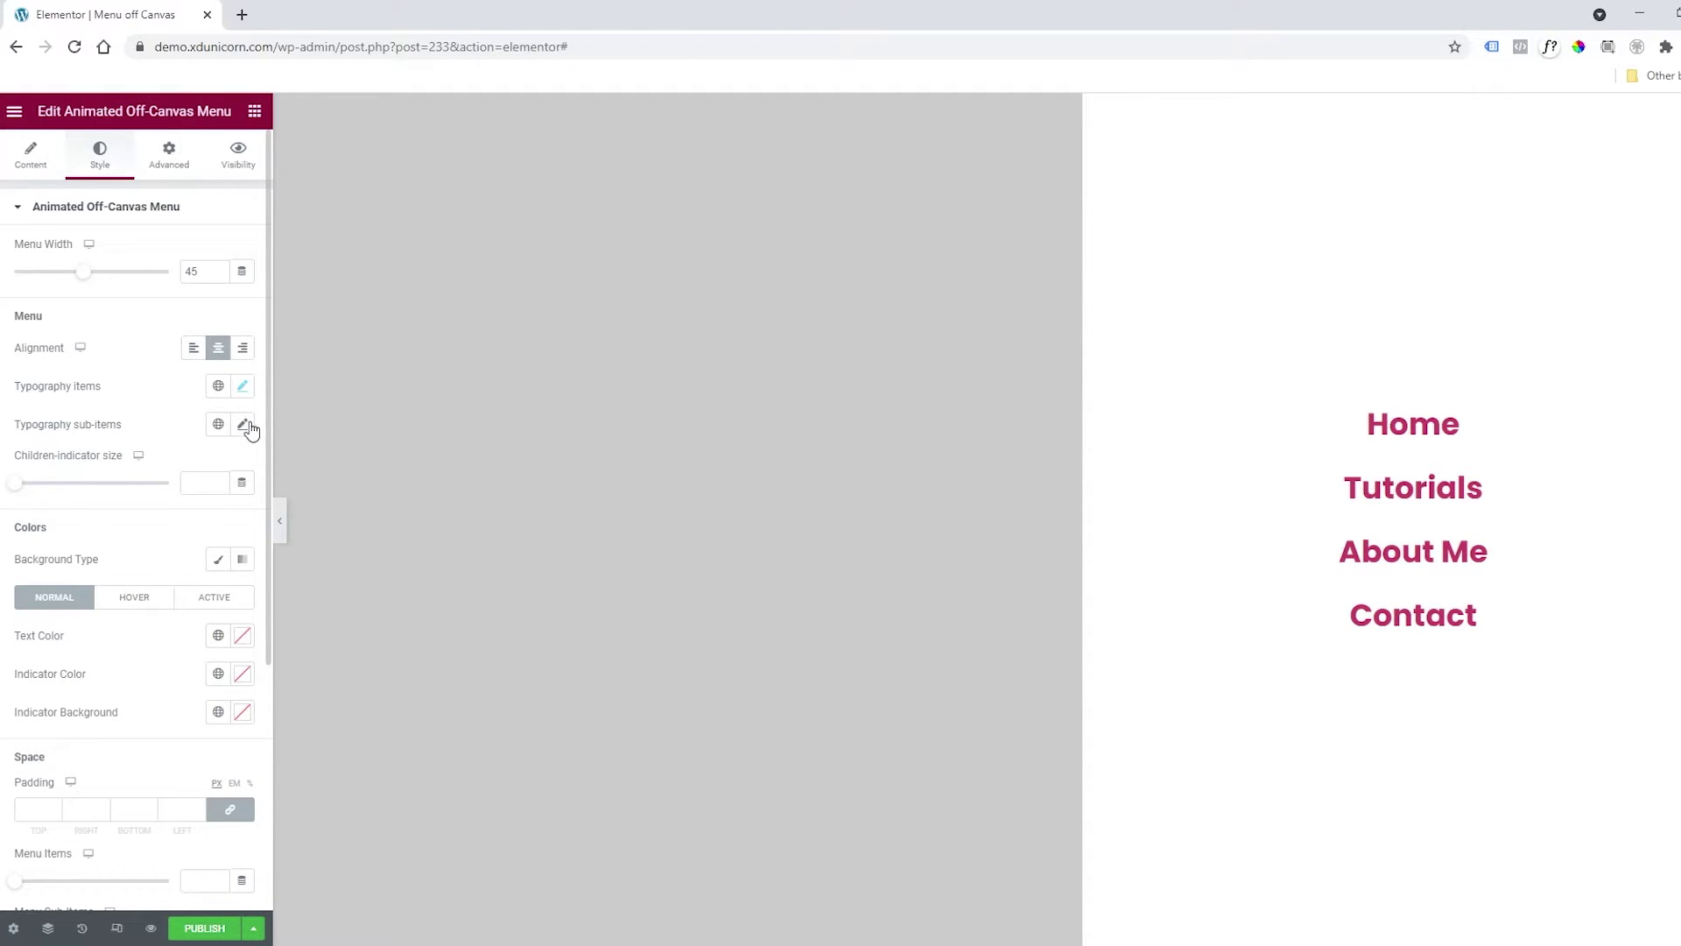
Step: Make the menu item text black normally and magenta on hover
{"action": "scroll", "coordinate": [148, 552], "scroll_direction": "down", "scroll_amount": 1}
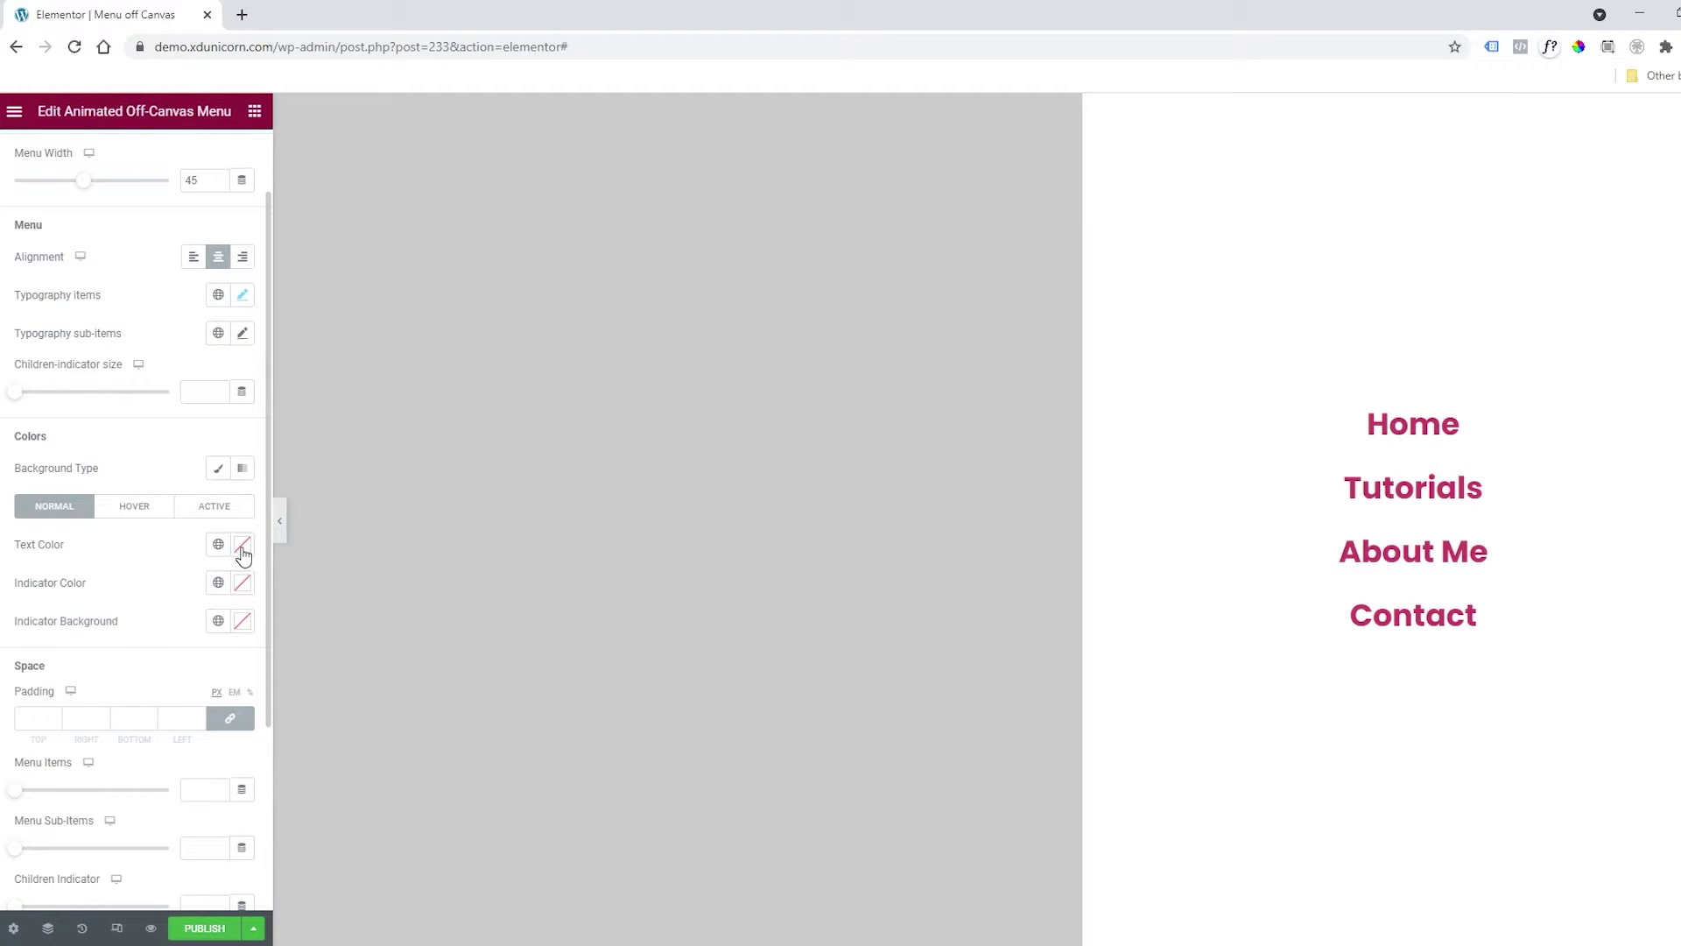
{"action": "left_click", "coordinate": [243, 549]}
{"action": "left_click", "coordinate": [71, 702]}
{"action": "left_click_drag", "start_coordinate": [71, 701], "coordinate": [44, 764]}
{"action": "left_click", "coordinate": [158, 527]}
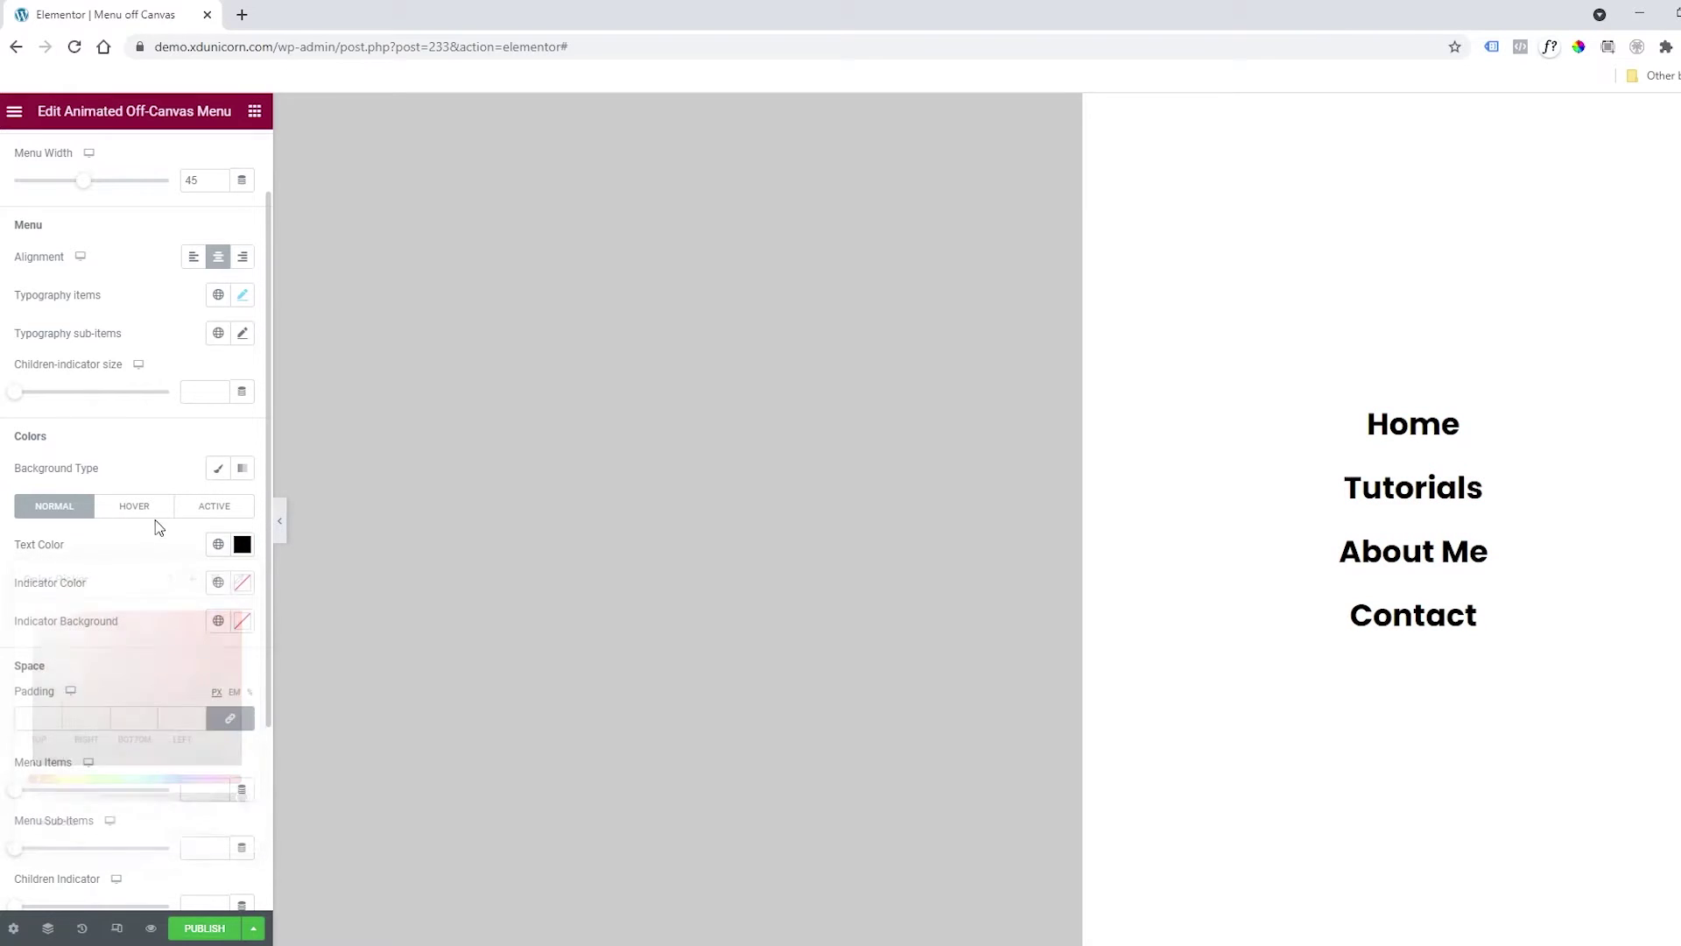
{"action": "left_click", "coordinate": [156, 516]}
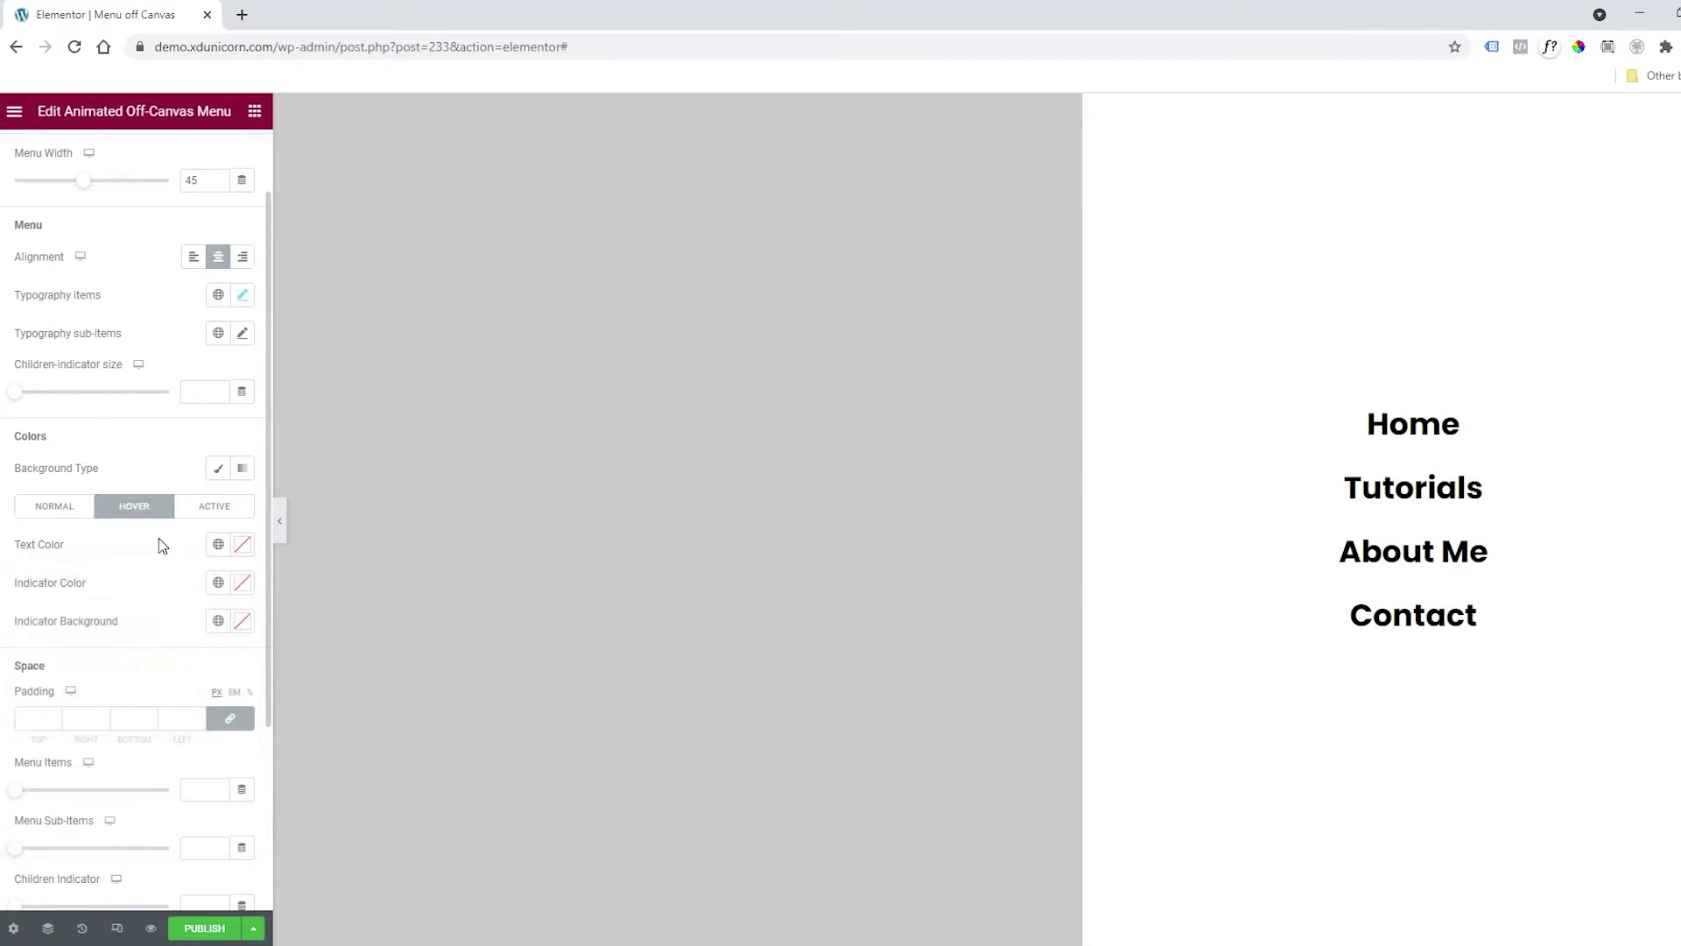
{"action": "left_click", "coordinate": [243, 545]}
{"action": "left_click", "coordinate": [204, 779]}
{"action": "left_click", "coordinate": [196, 692]}
Step: Set the spacing between menu items to 8
{"action": "scroll", "coordinate": [135, 570], "scroll_direction": "up", "scroll_amount": 1}
{"action": "scroll", "coordinate": [144, 490], "scroll_direction": "down", "scroll_amount": 4}
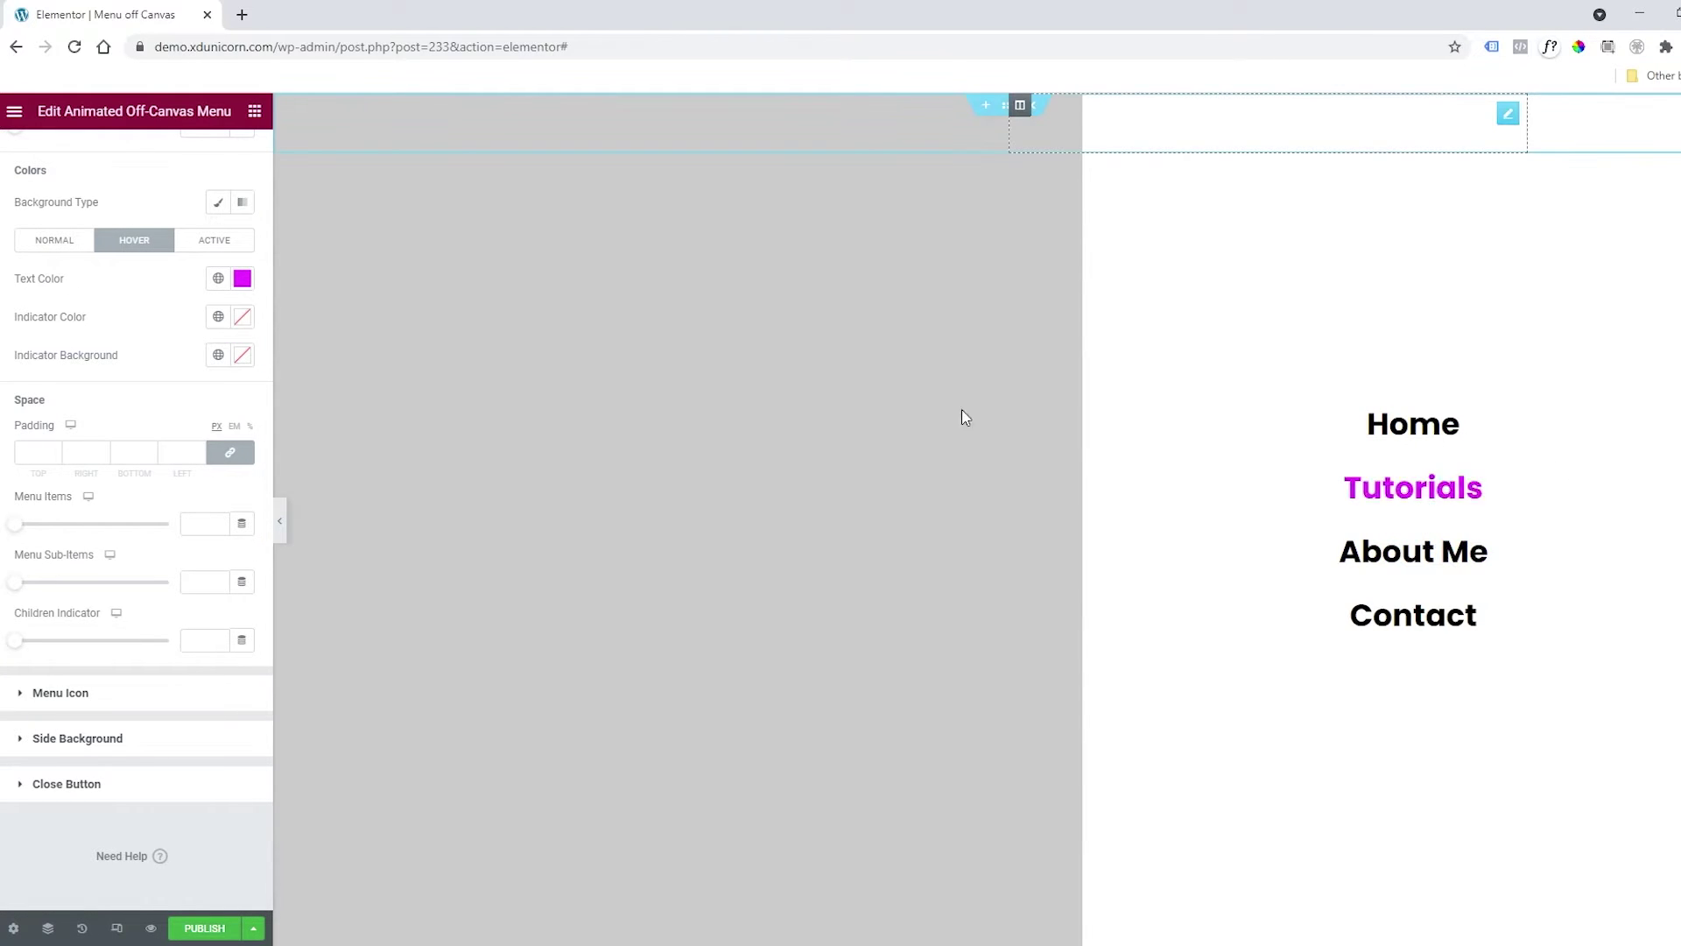
{"action": "left_click", "coordinate": [23, 525]}
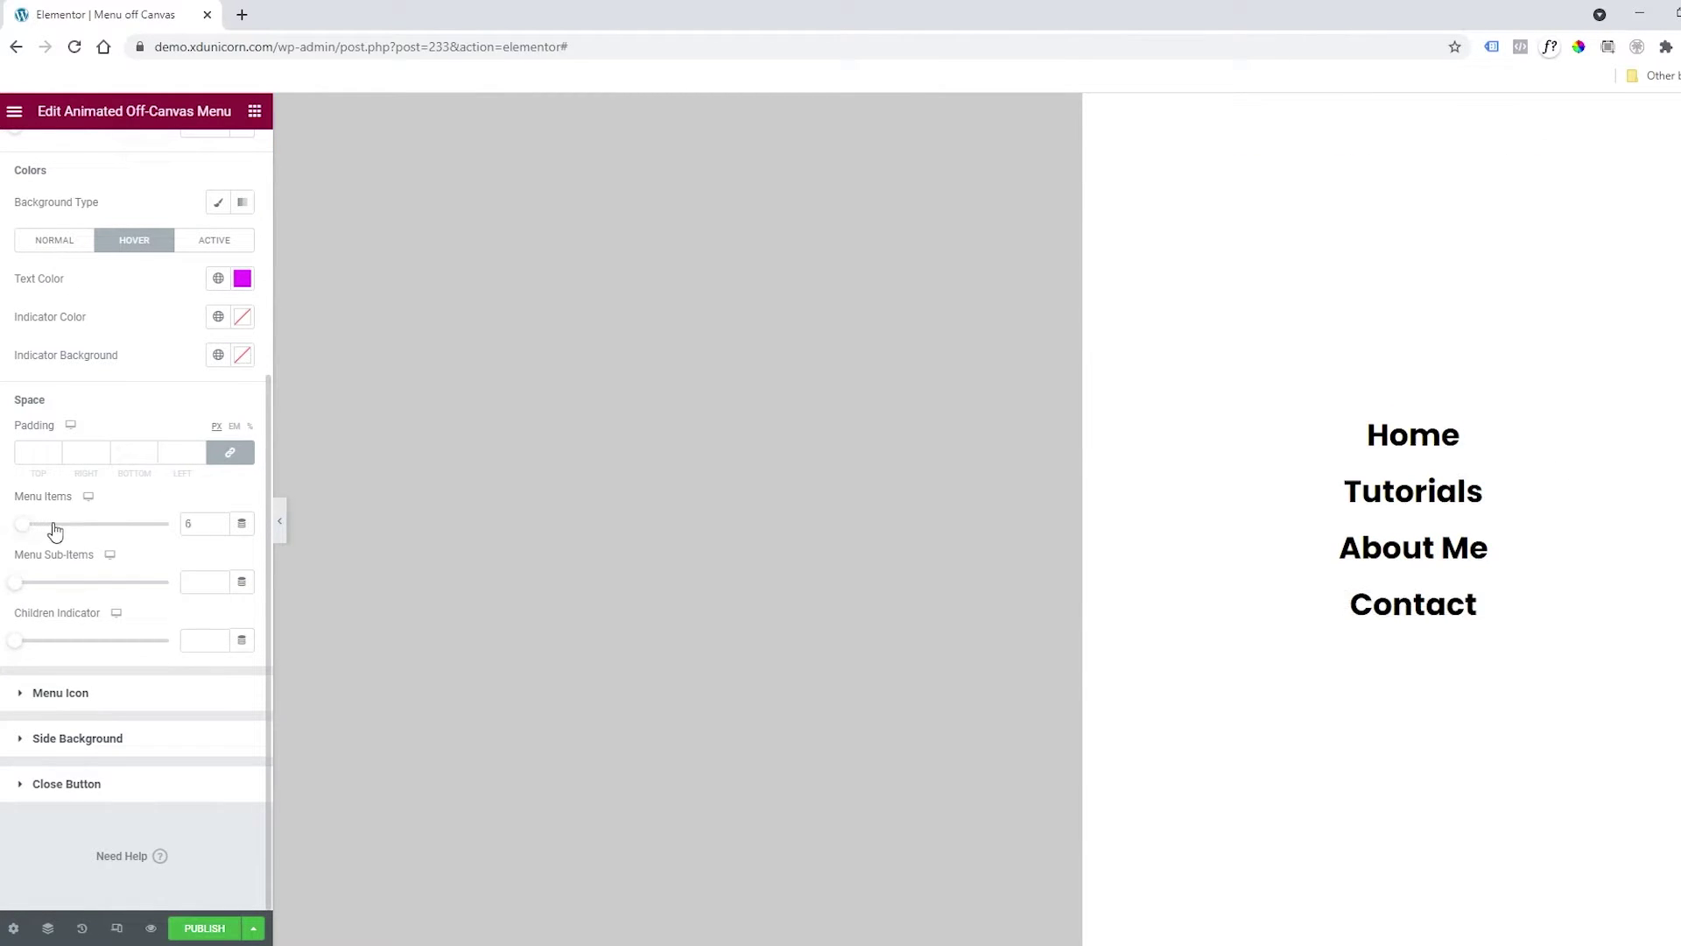
{"action": "left_click", "coordinate": [28, 526]}
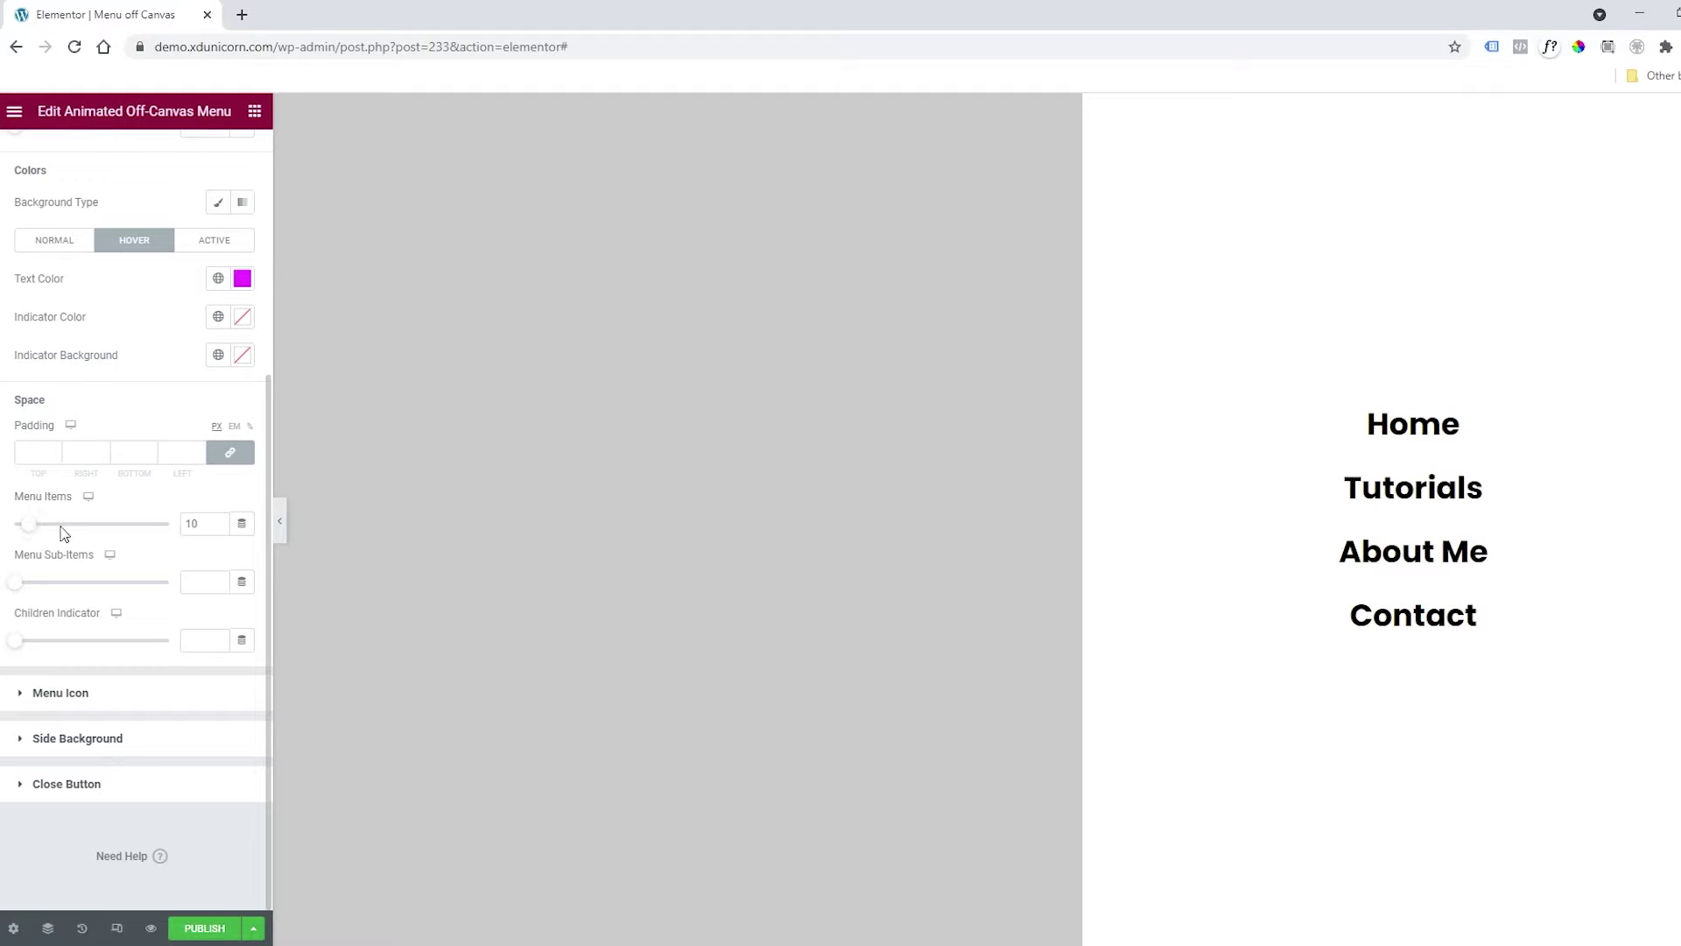
{"action": "mouse_move", "coordinate": [51, 527]}
{"action": "left_mouse_down"}
{"action": "mouse_move", "coordinate": [67, 529]}
{"action": "mouse_move", "coordinate": [25, 533]}
{"action": "left_mouse_up"}
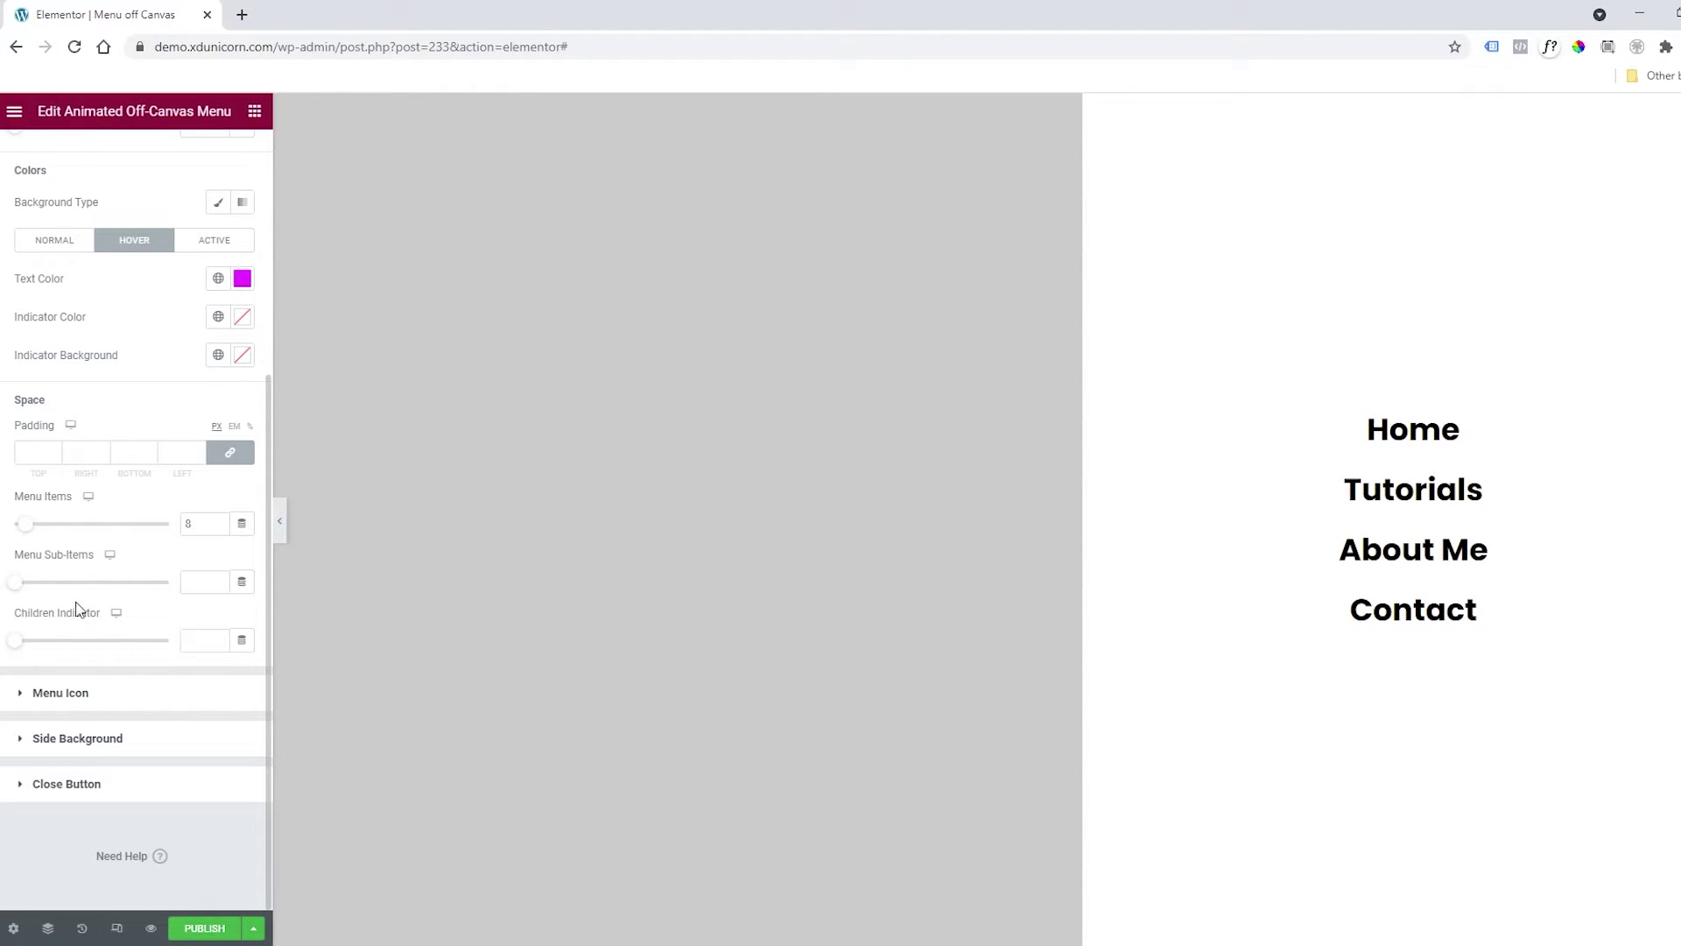
Step: Keep the Bars menu icon type and shrink the hamburger icon to size 26
{"action": "left_click", "coordinate": [63, 707]}
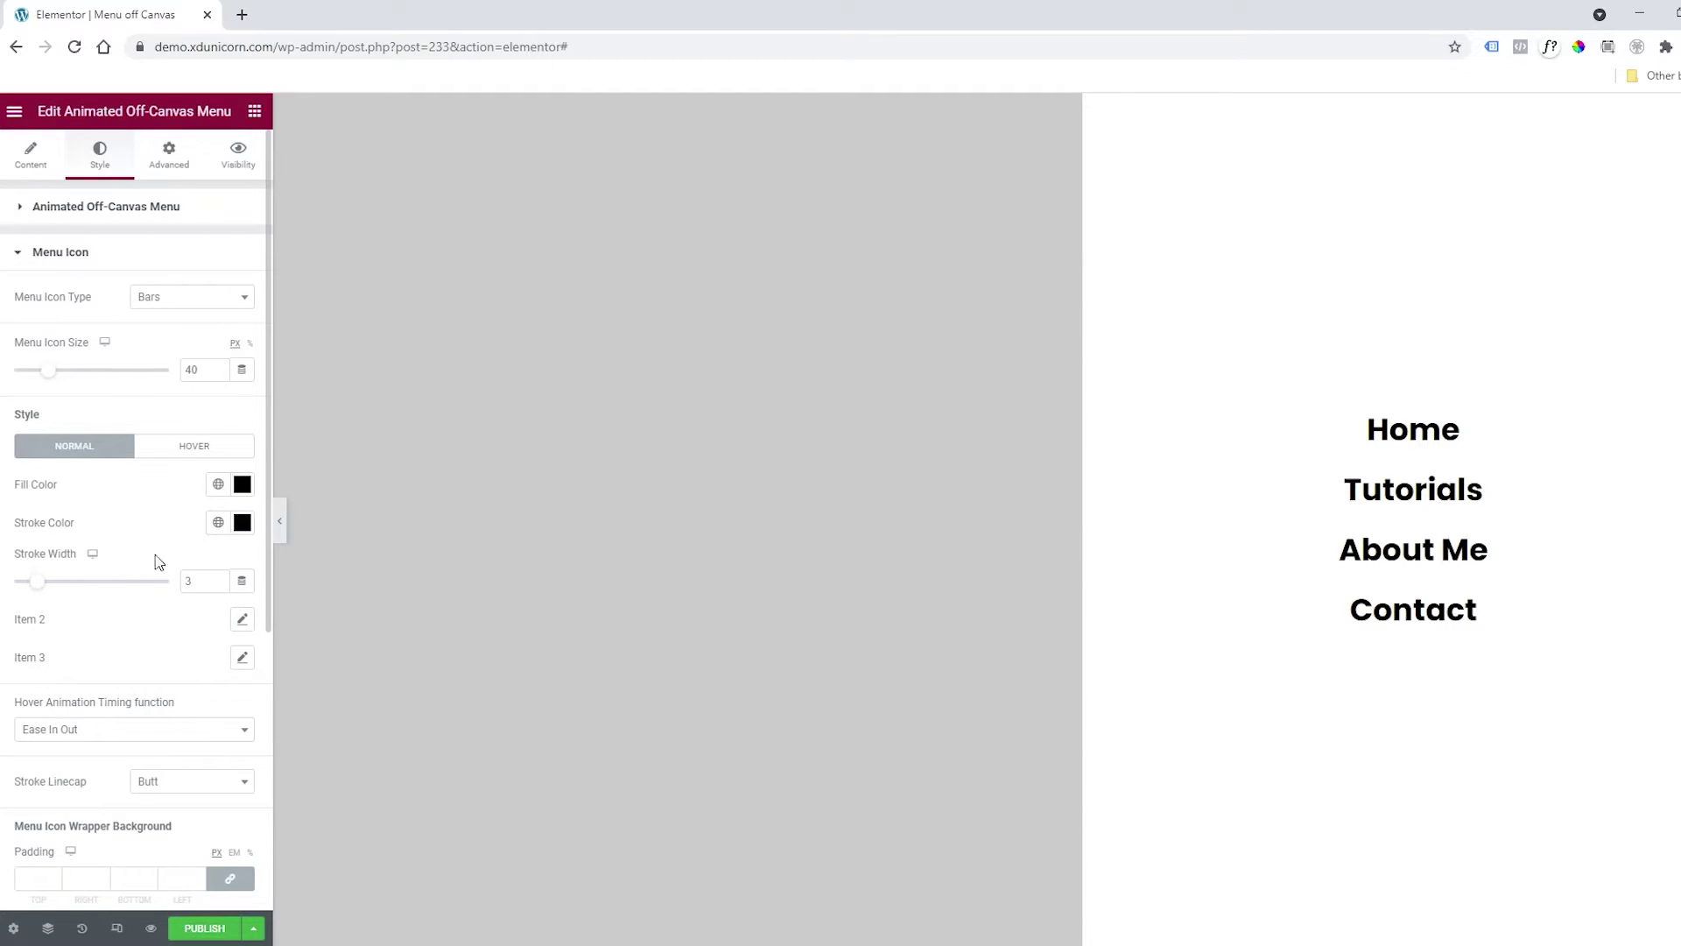
{"action": "left_click", "coordinate": [172, 301]}
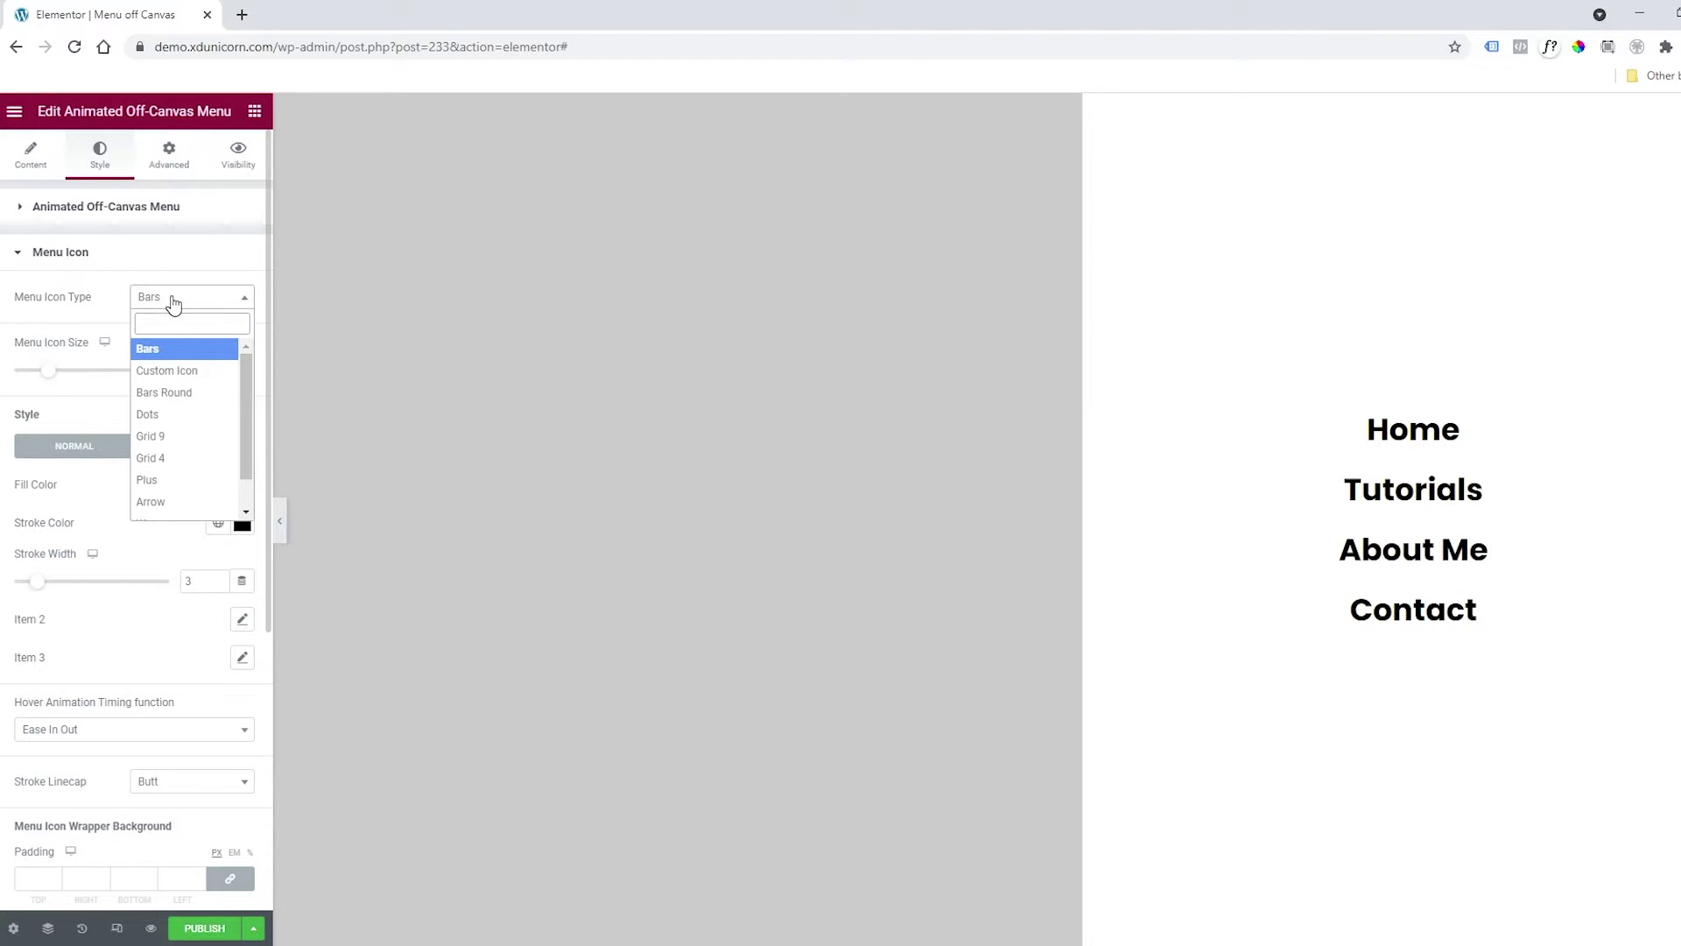
{"action": "left_click", "coordinate": [189, 306]}
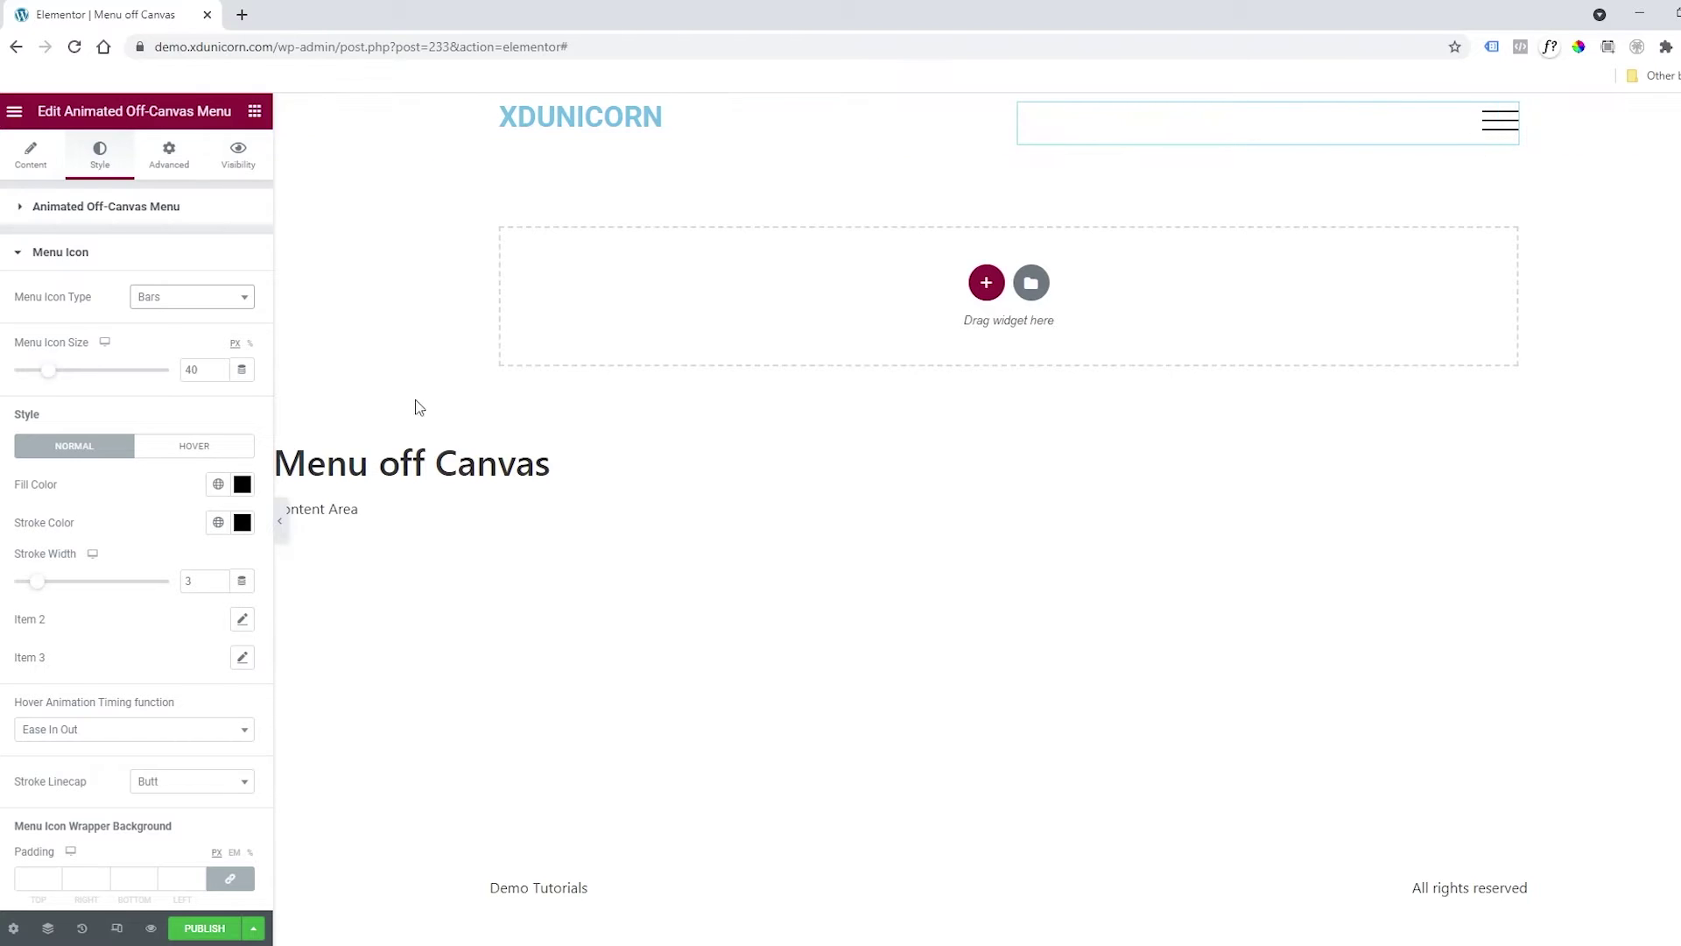
{"action": "left_click_drag", "start_coordinate": [49, 378], "coordinate": [42, 378]}
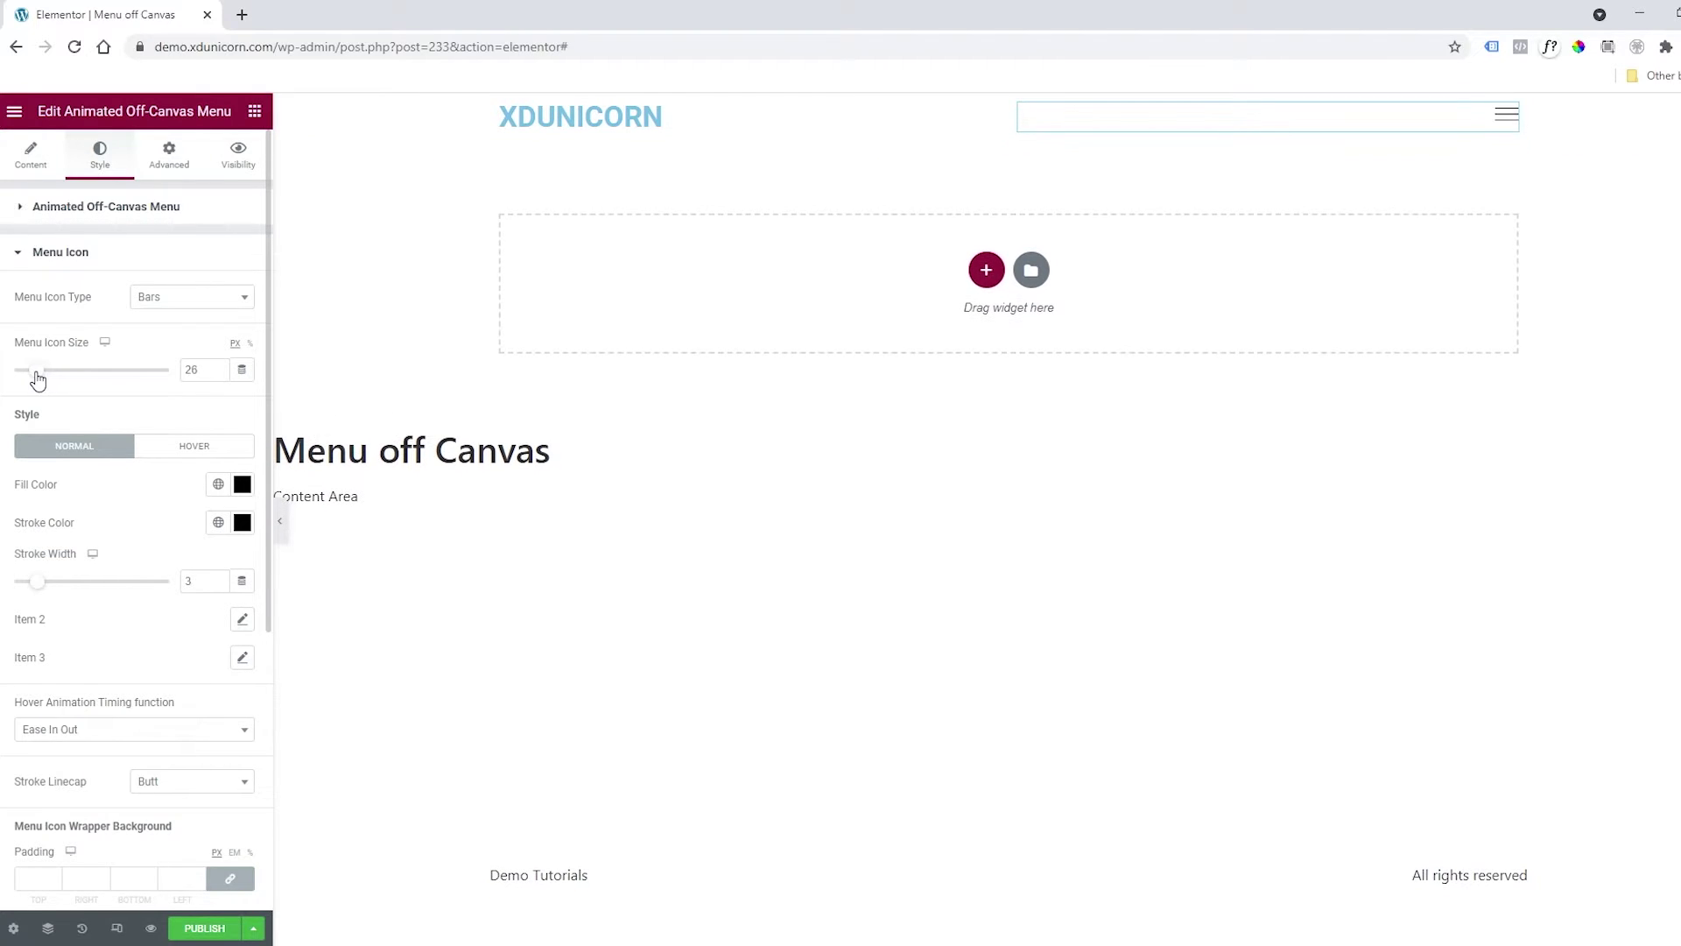
{"action": "left_click", "coordinate": [88, 206]}
{"action": "scroll", "coordinate": [135, 459], "scroll_direction": "down", "scroll_amount": 4}
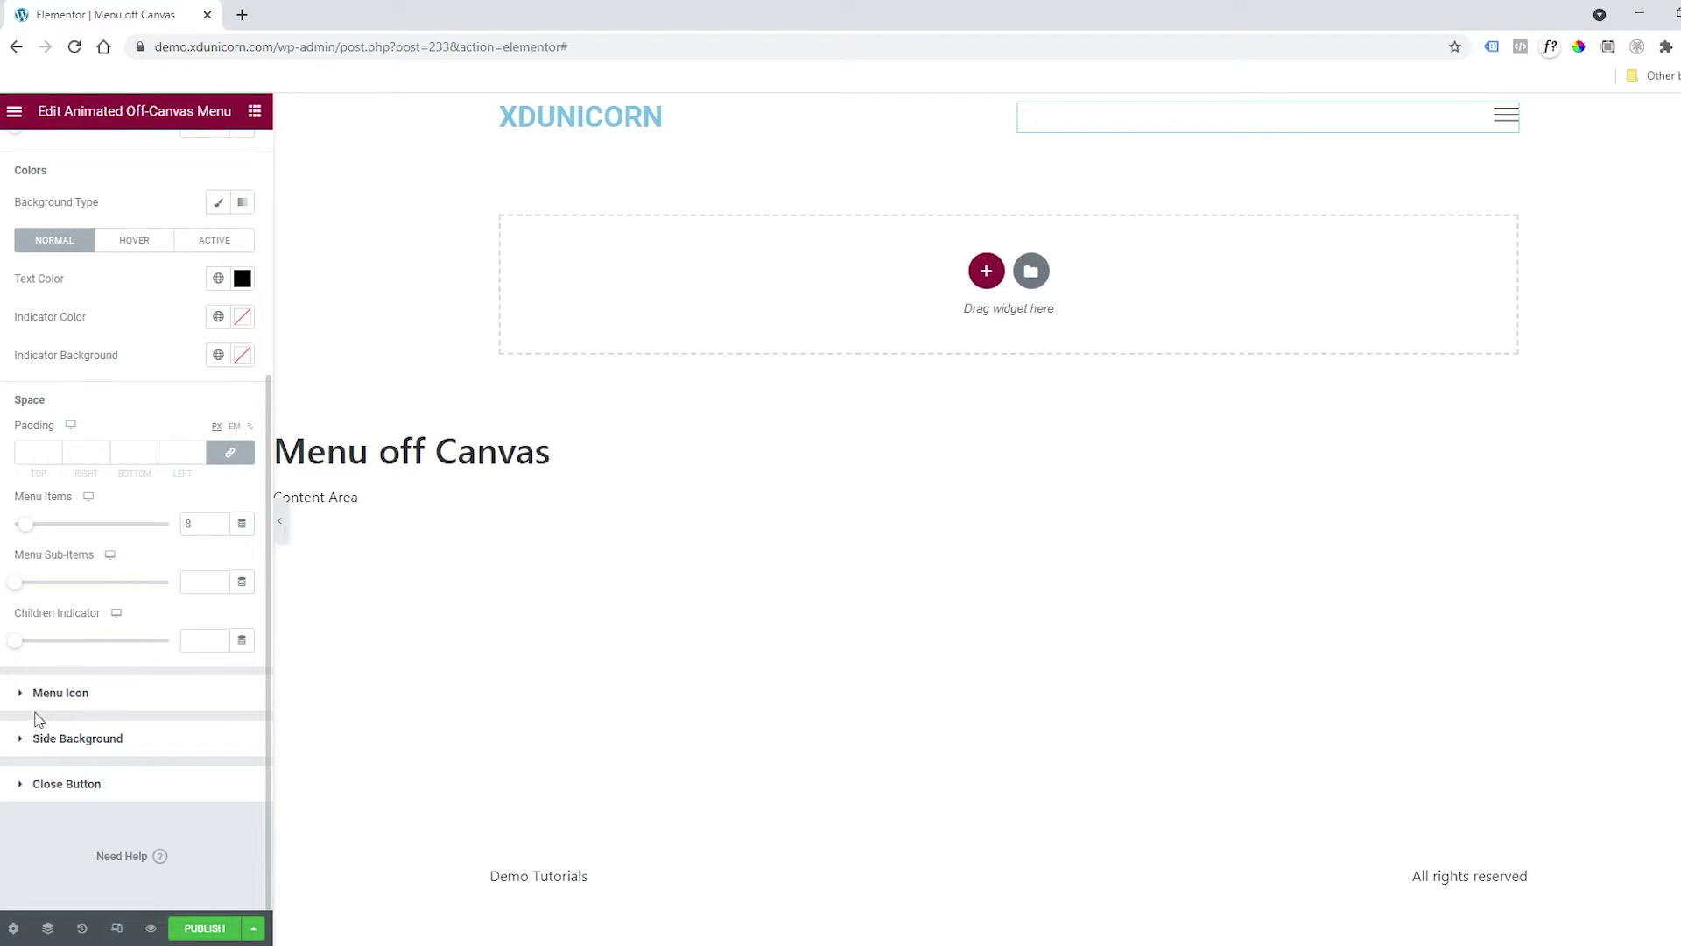
Step: Give the side panel a Classic background using the cup-and-brownie photo at Cover size
{"action": "left_click", "coordinate": [70, 740]}
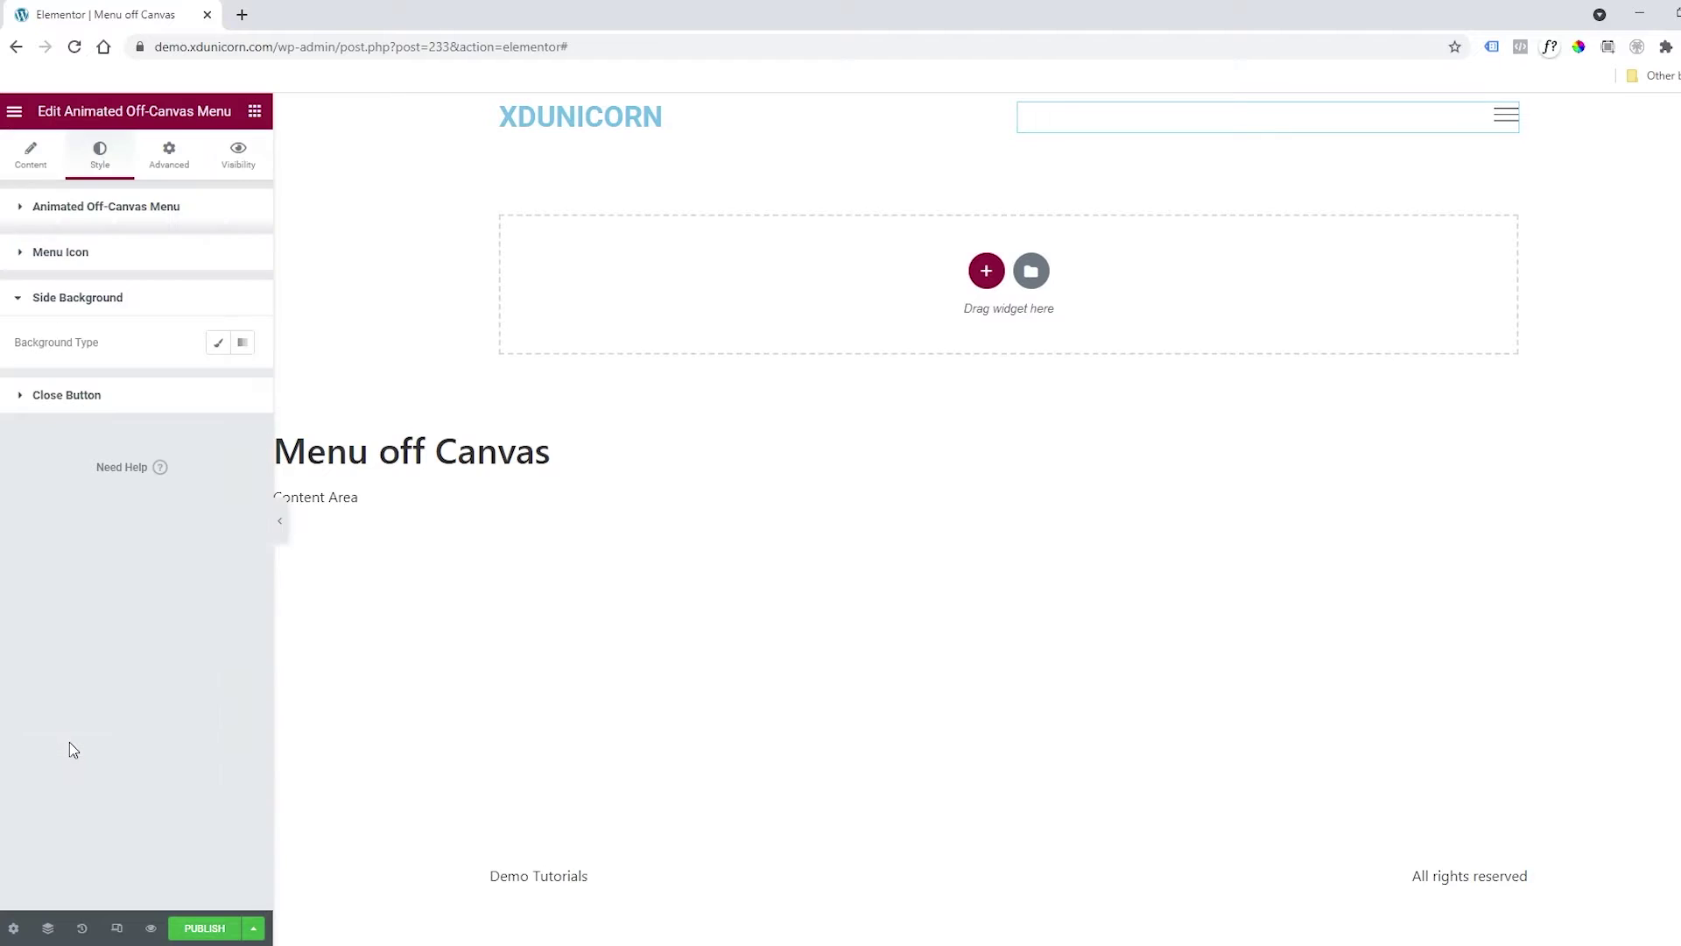
{"action": "left_click", "coordinate": [218, 343]}
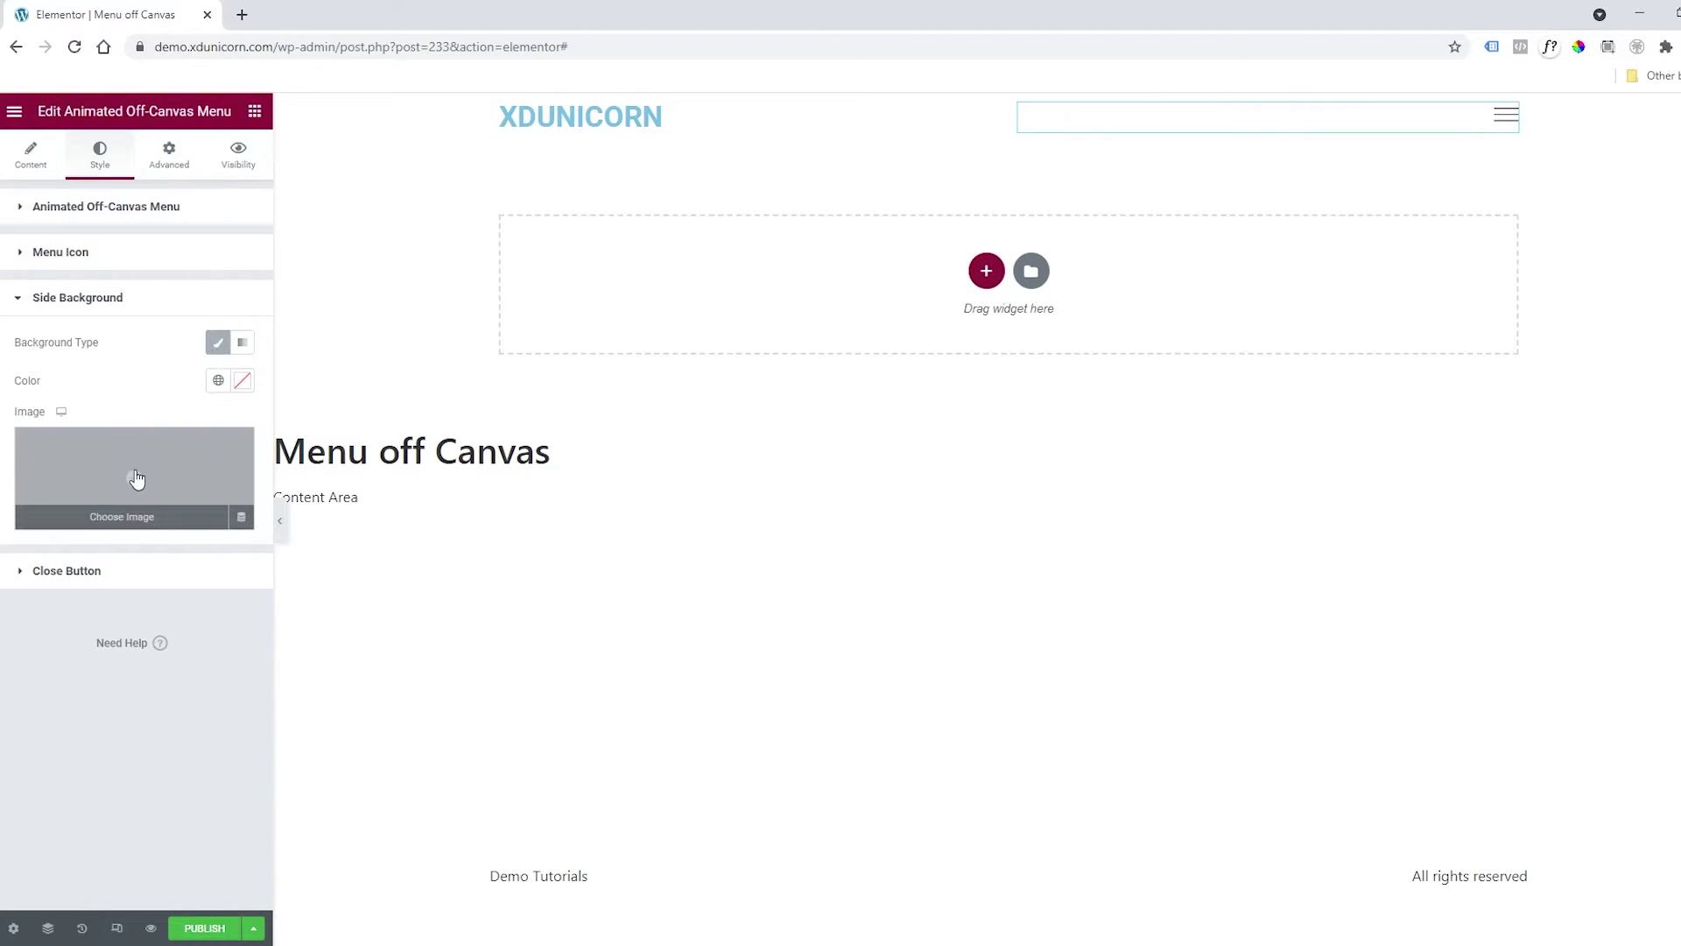
{"action": "left_click", "coordinate": [135, 479]}
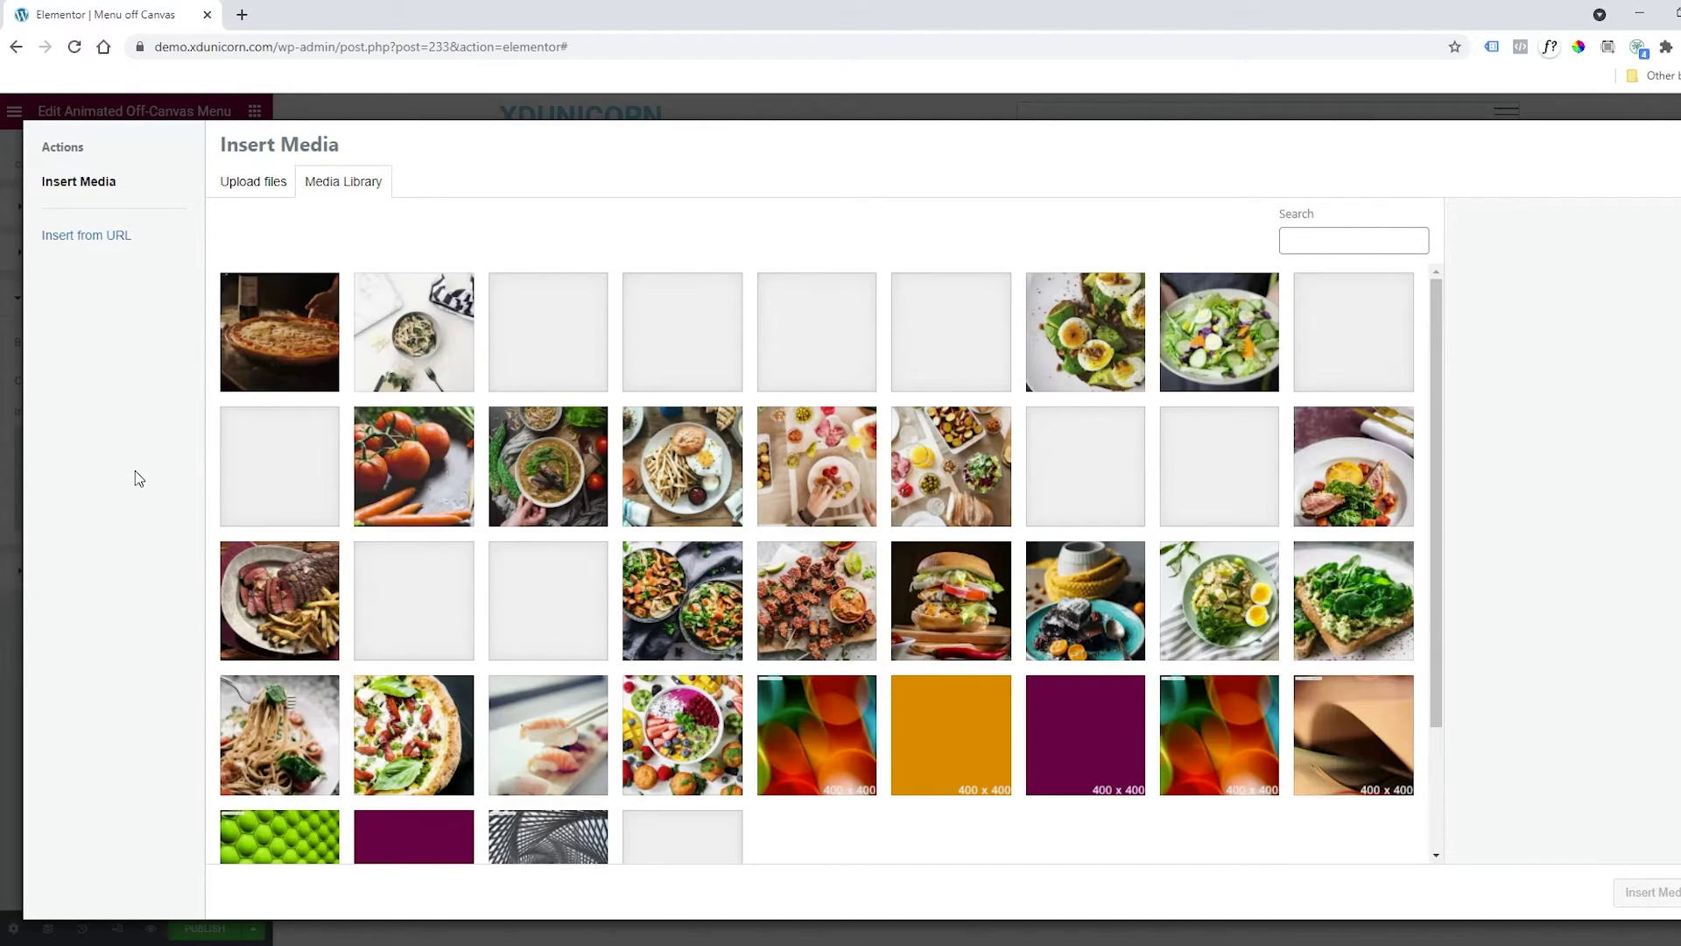
{"action": "left_click", "coordinate": [938, 593]}
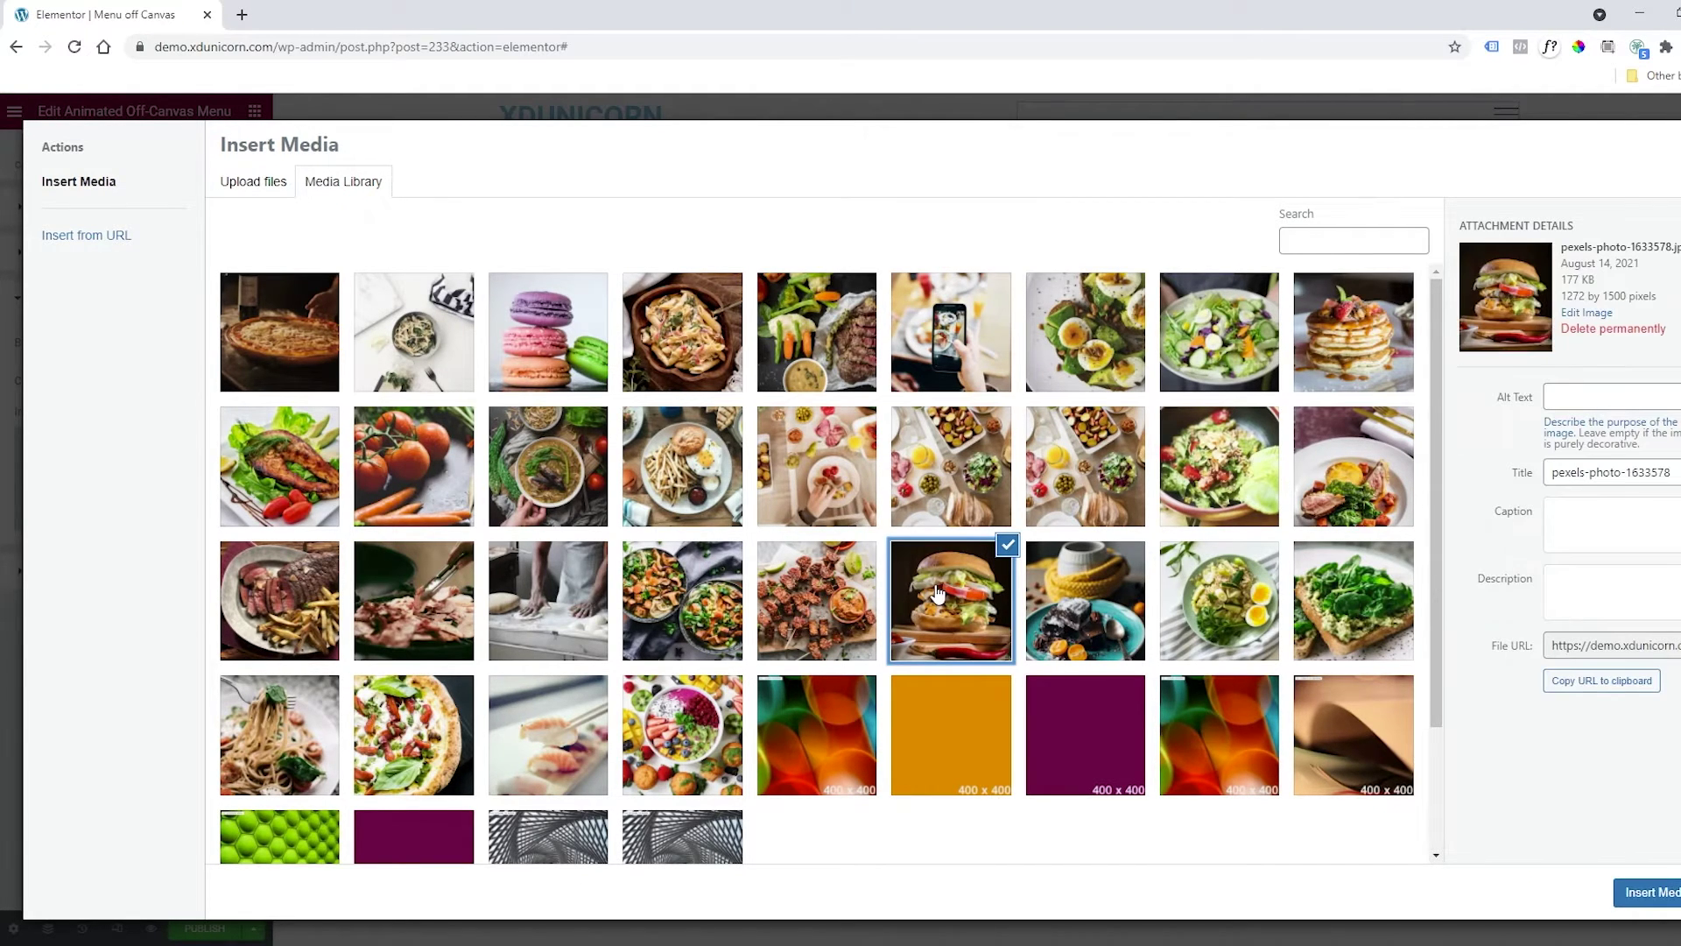
{"action": "left_click", "coordinate": [1062, 580]}
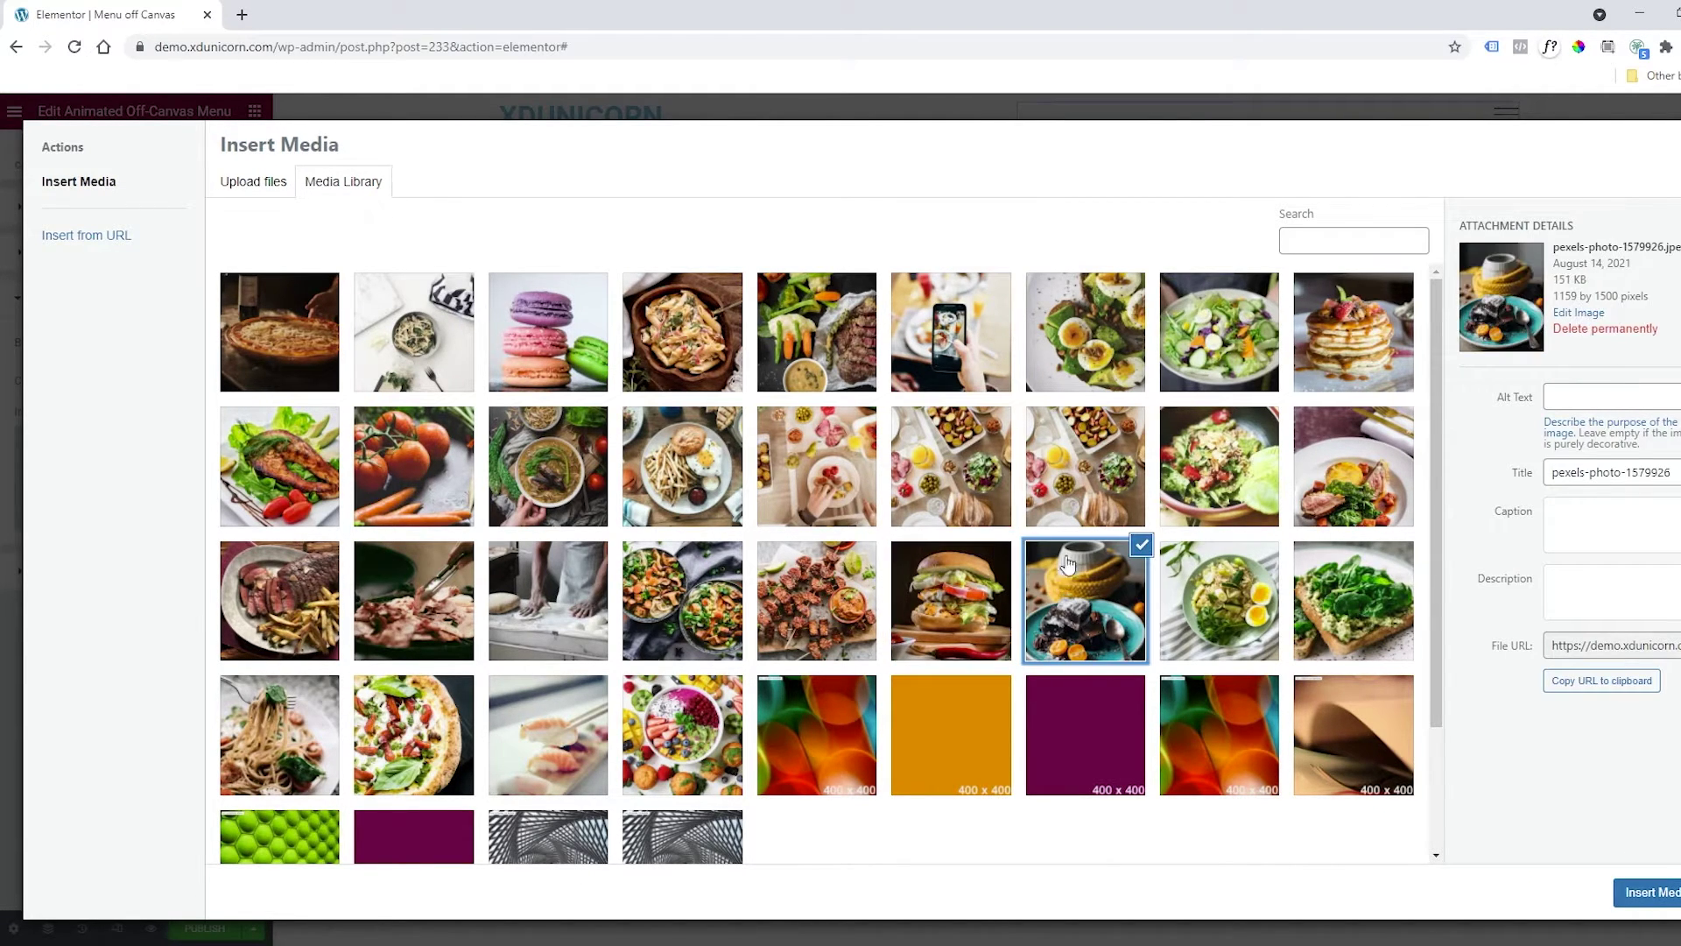
{"action": "left_click", "coordinate": [1651, 892]}
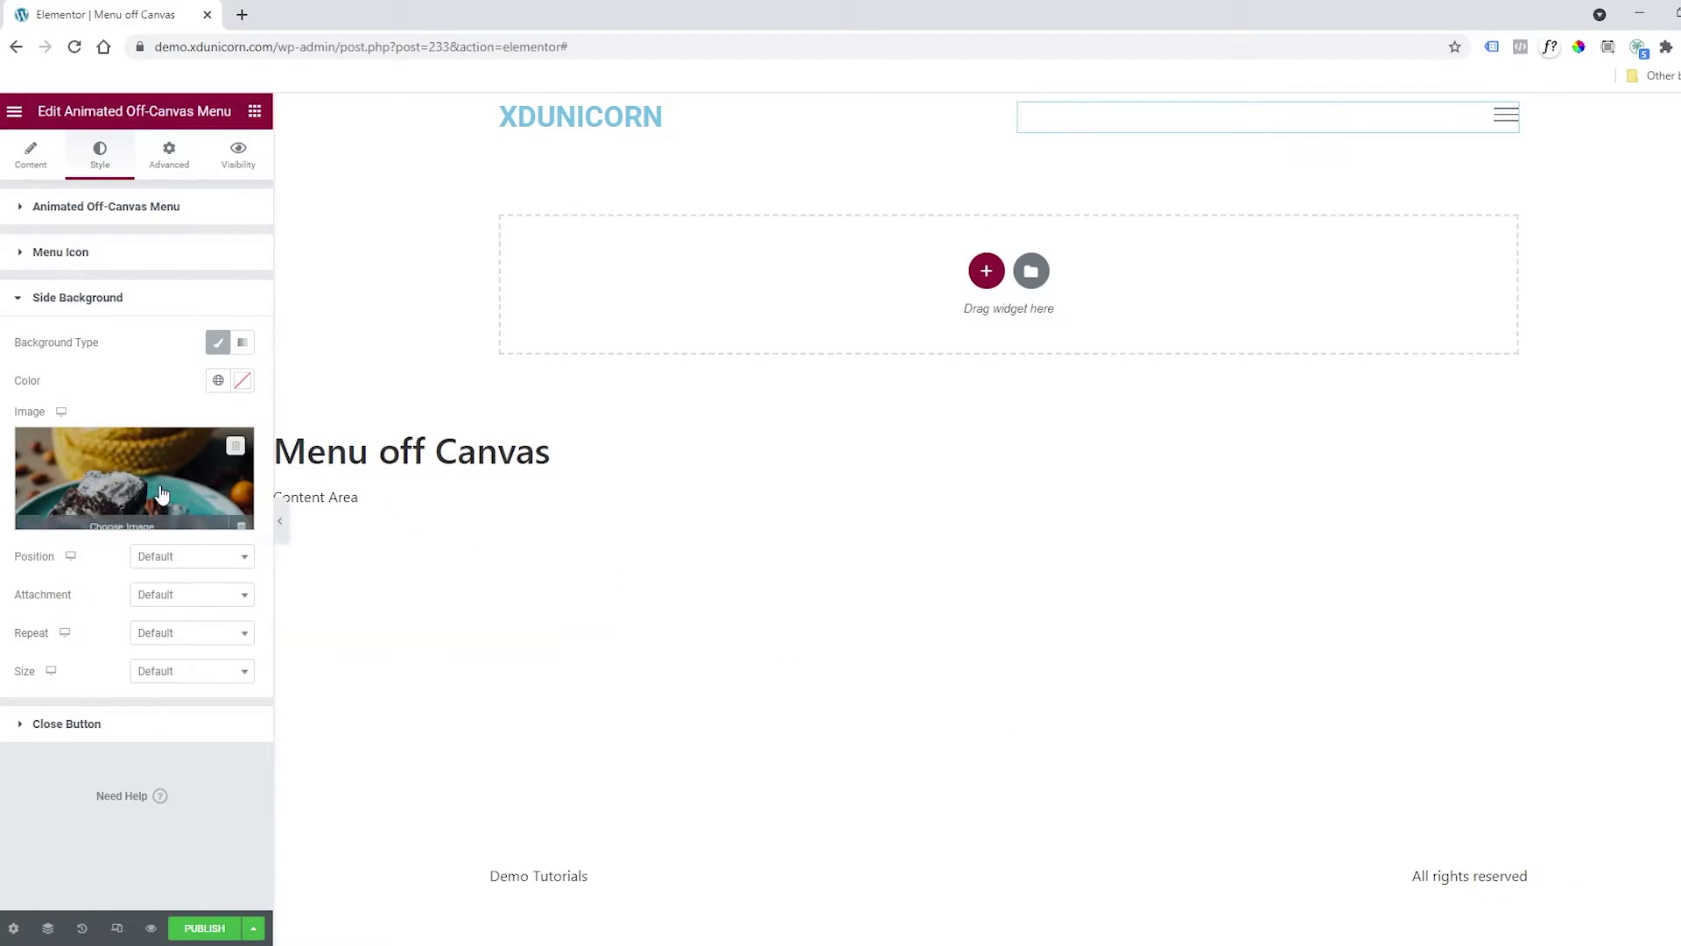
{"action": "left_click", "coordinate": [162, 670]}
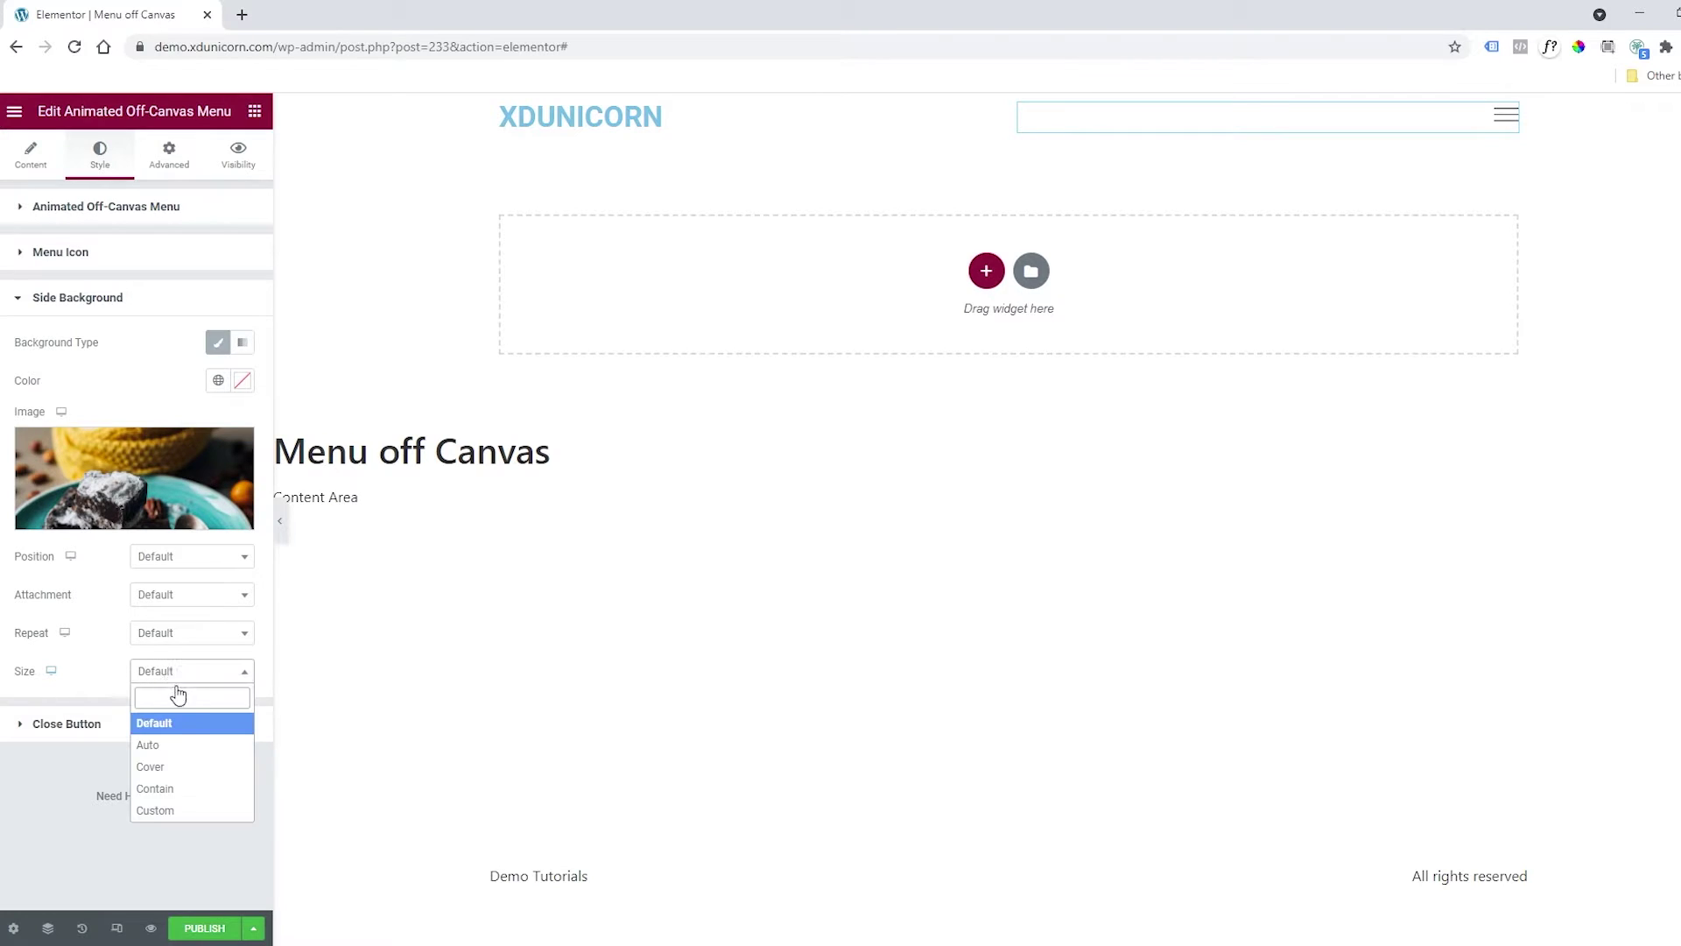
{"action": "left_click", "coordinate": [187, 768]}
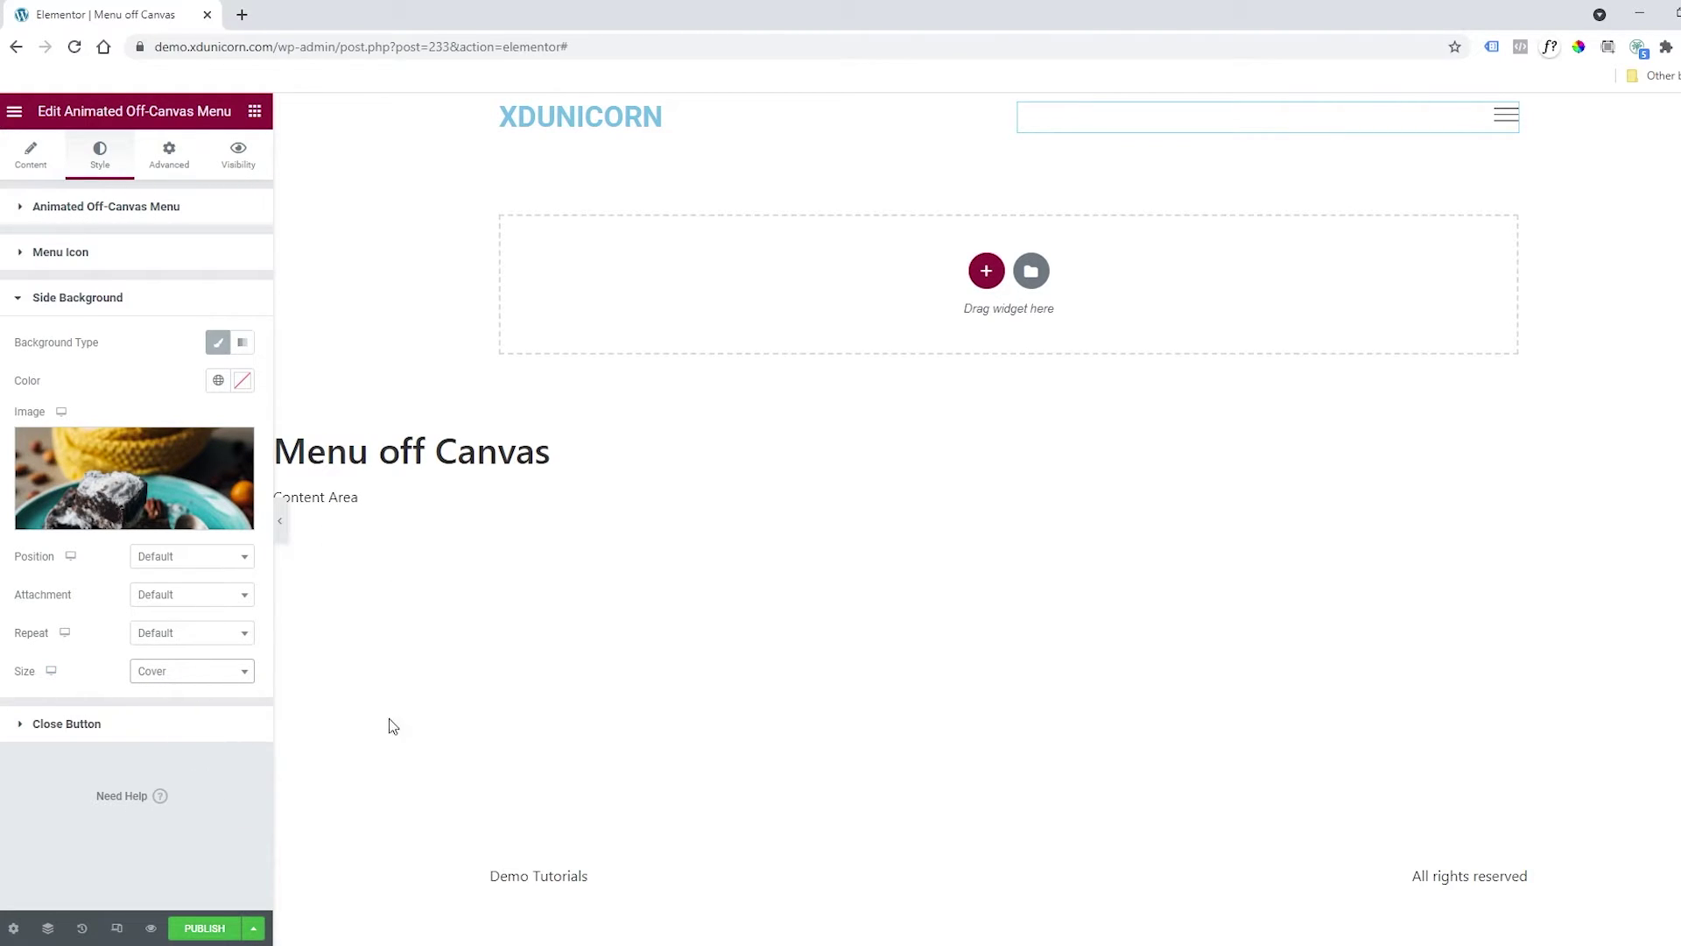
{"action": "left_click", "coordinate": [1497, 124]}
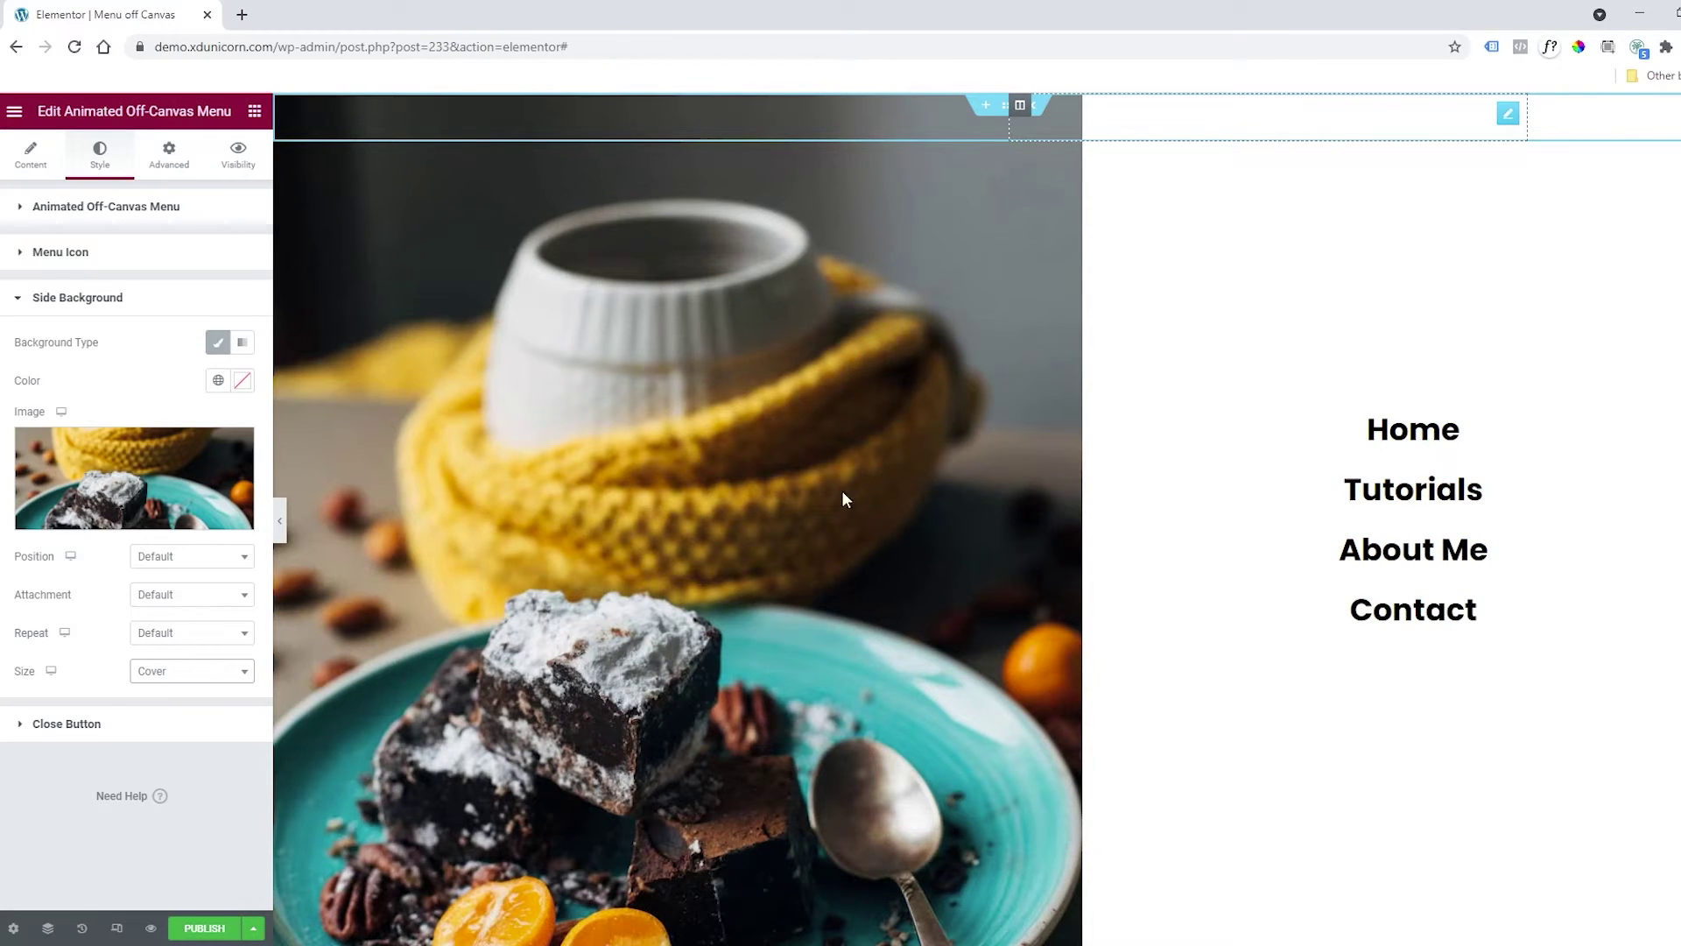
Step: Set the close button size to 73 and position it at Y 32, X 59
{"action": "left_click", "coordinate": [90, 728]}
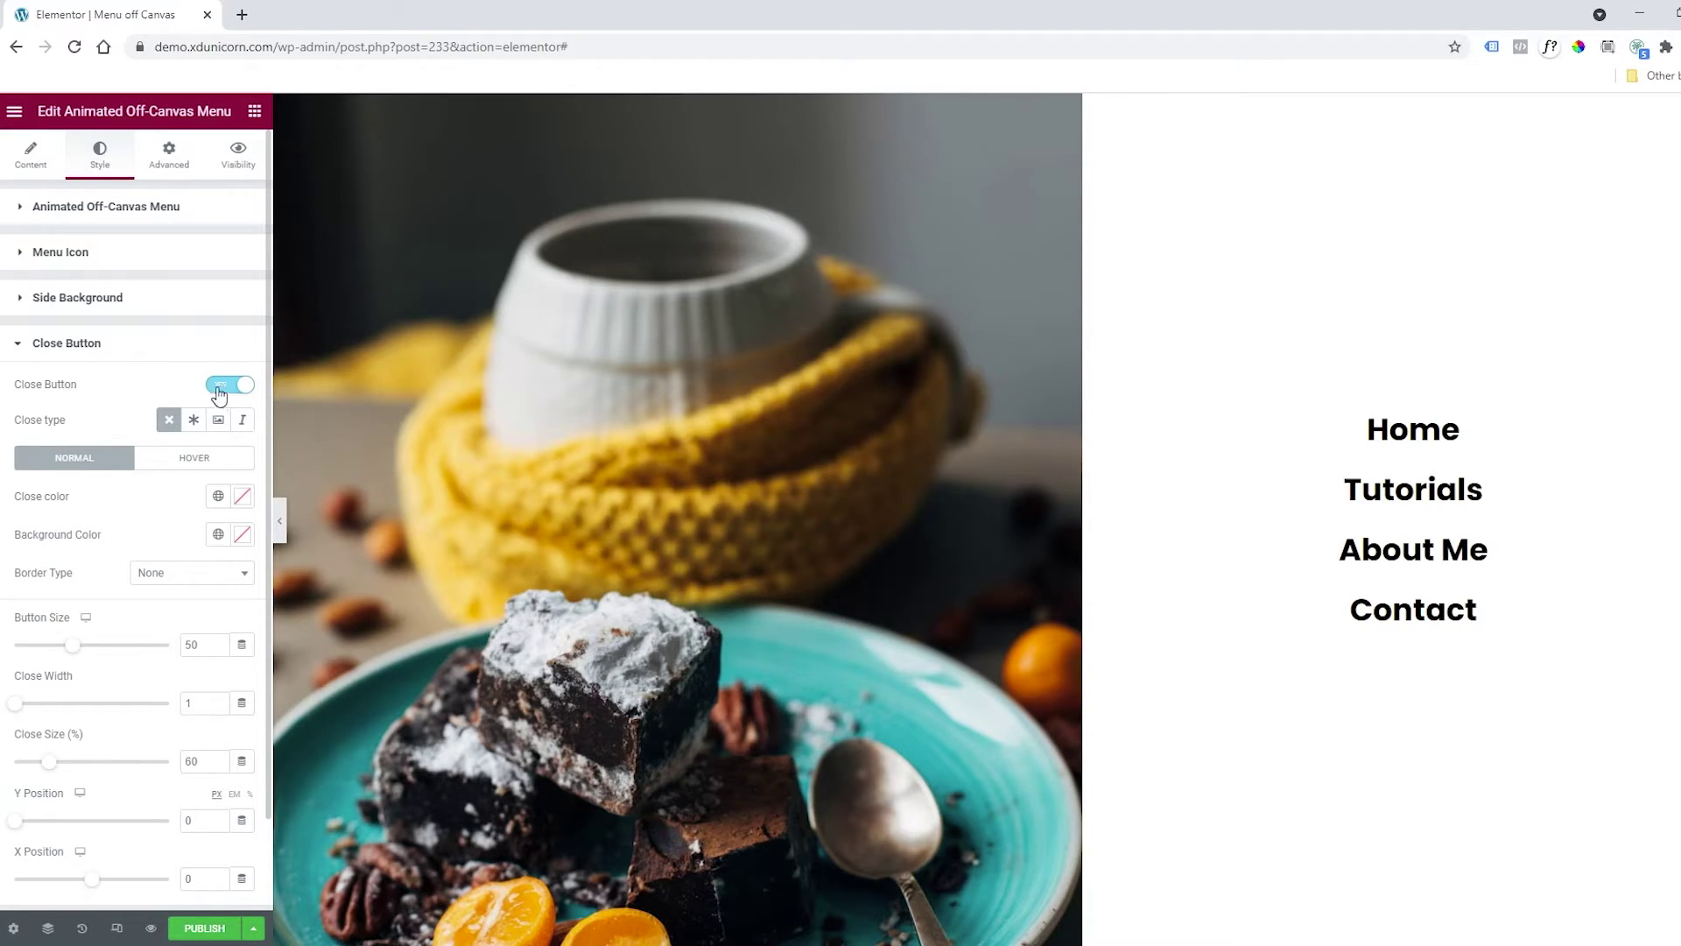
{"action": "scroll", "coordinate": [120, 445], "scroll_direction": "down", "scroll_amount": 1}
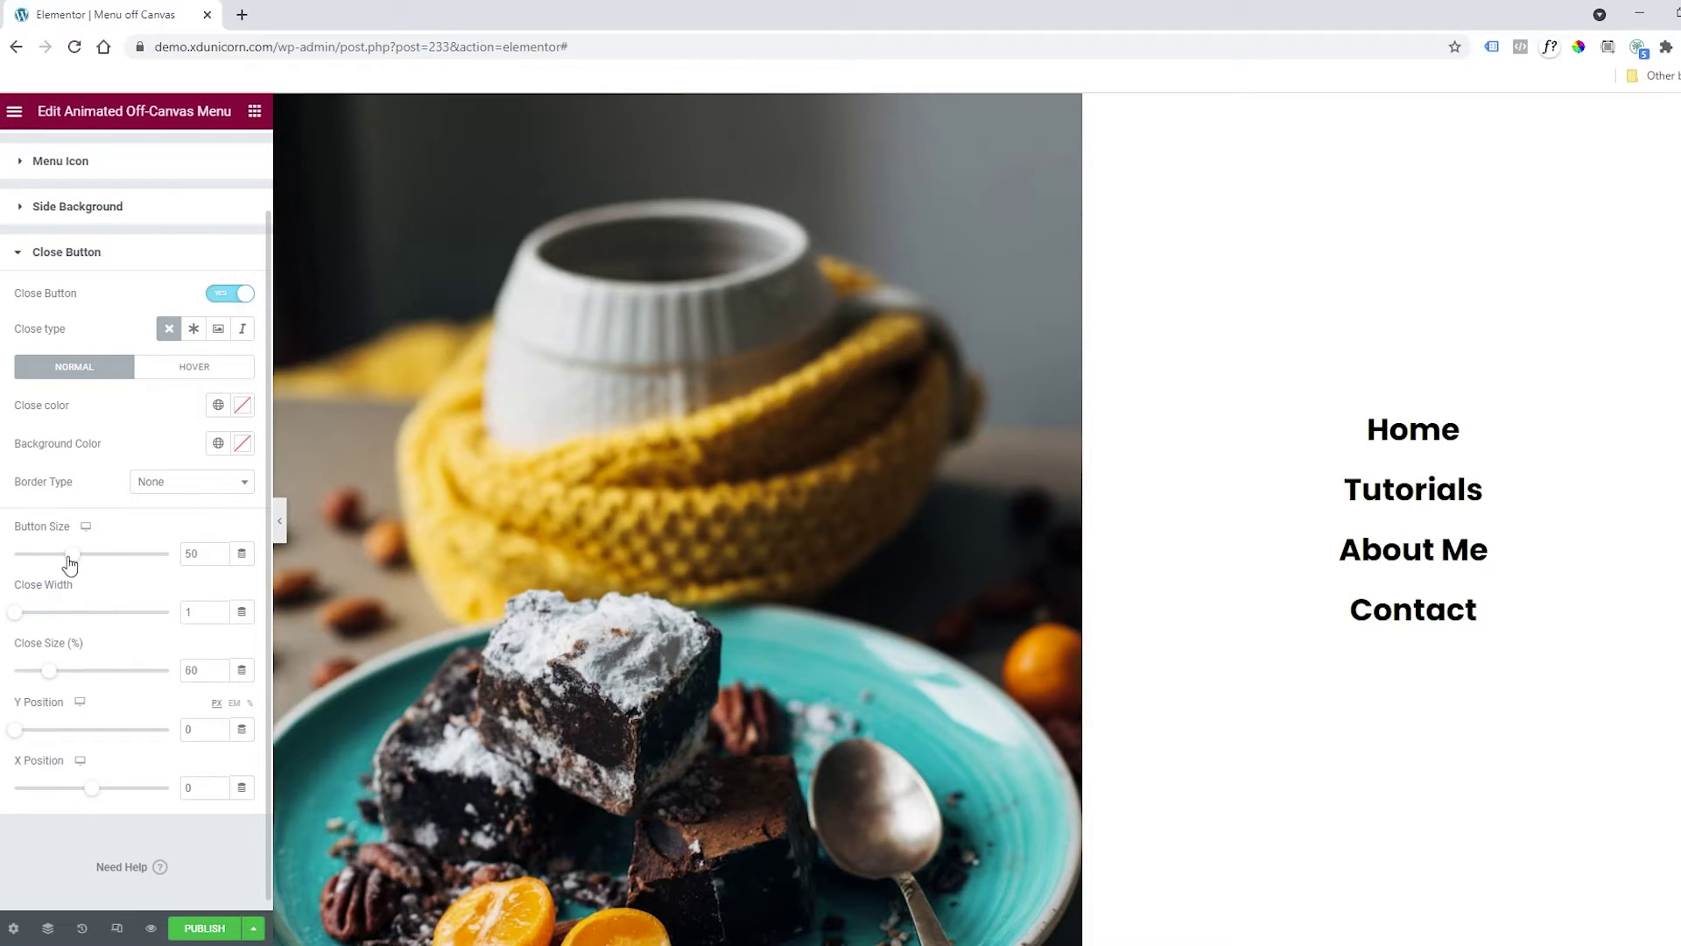
{"action": "left_click_drag", "start_coordinate": [74, 554], "coordinate": [123, 563]}
{"action": "left_click_drag", "start_coordinate": [16, 734], "coordinate": [42, 736]}
{"action": "left_click_drag", "start_coordinate": [91, 789], "coordinate": [140, 794]}
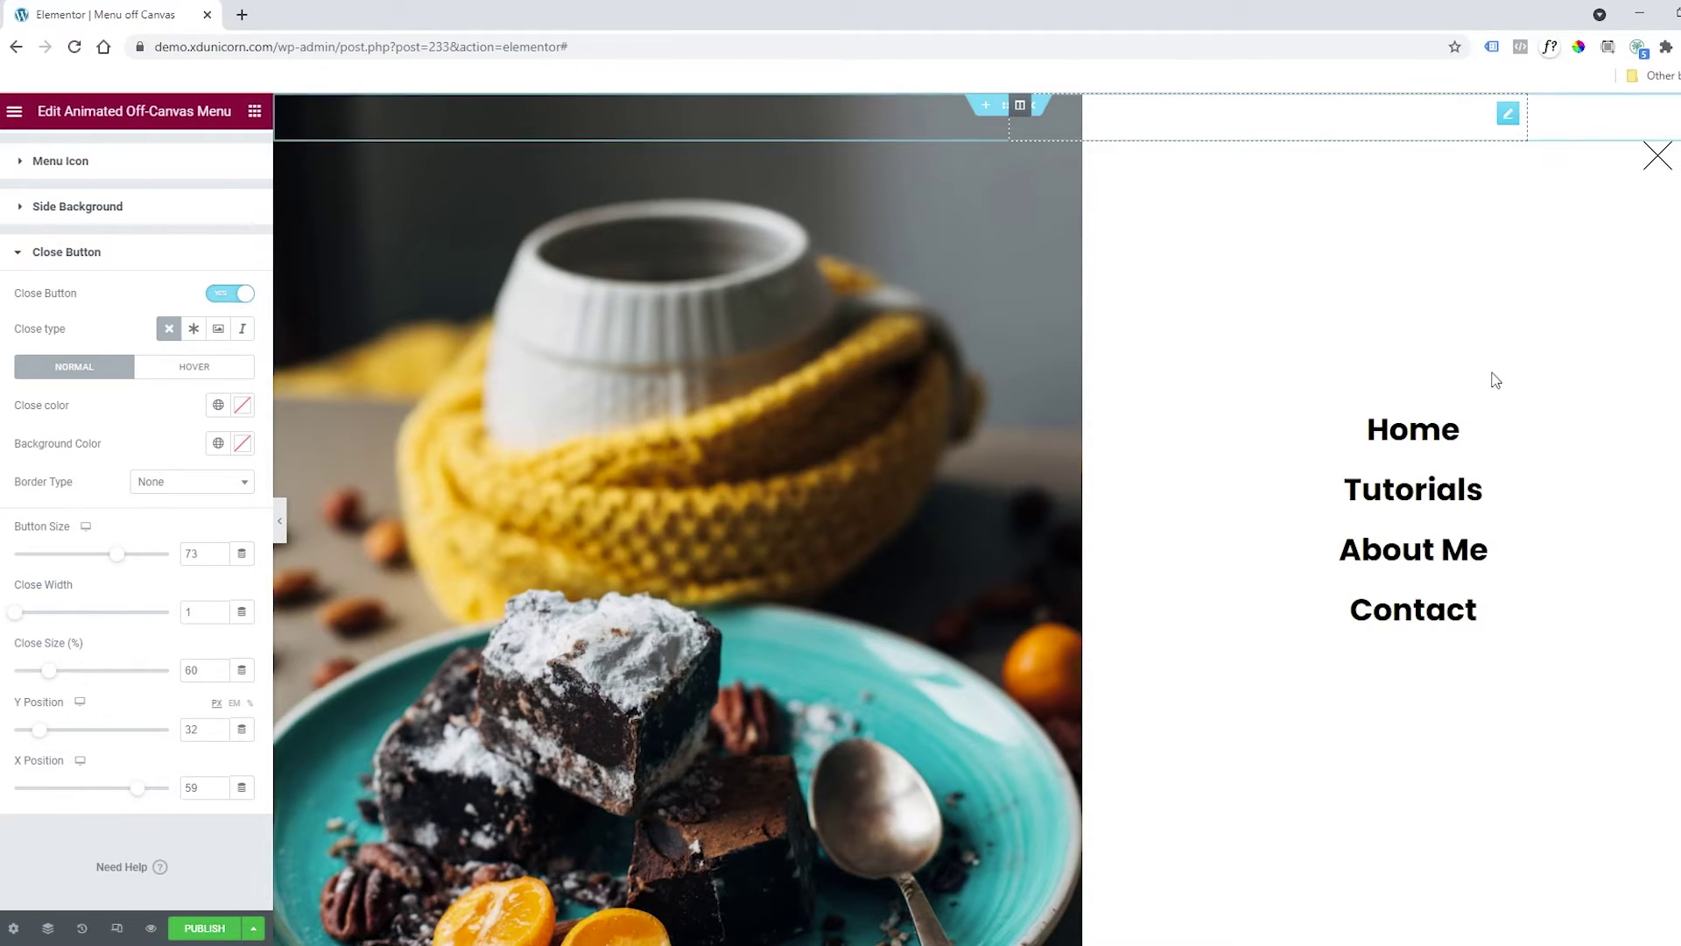
Step: Reopen the menu preview and thicken the close X to width 3
{"action": "left_click", "coordinate": [1657, 158]}
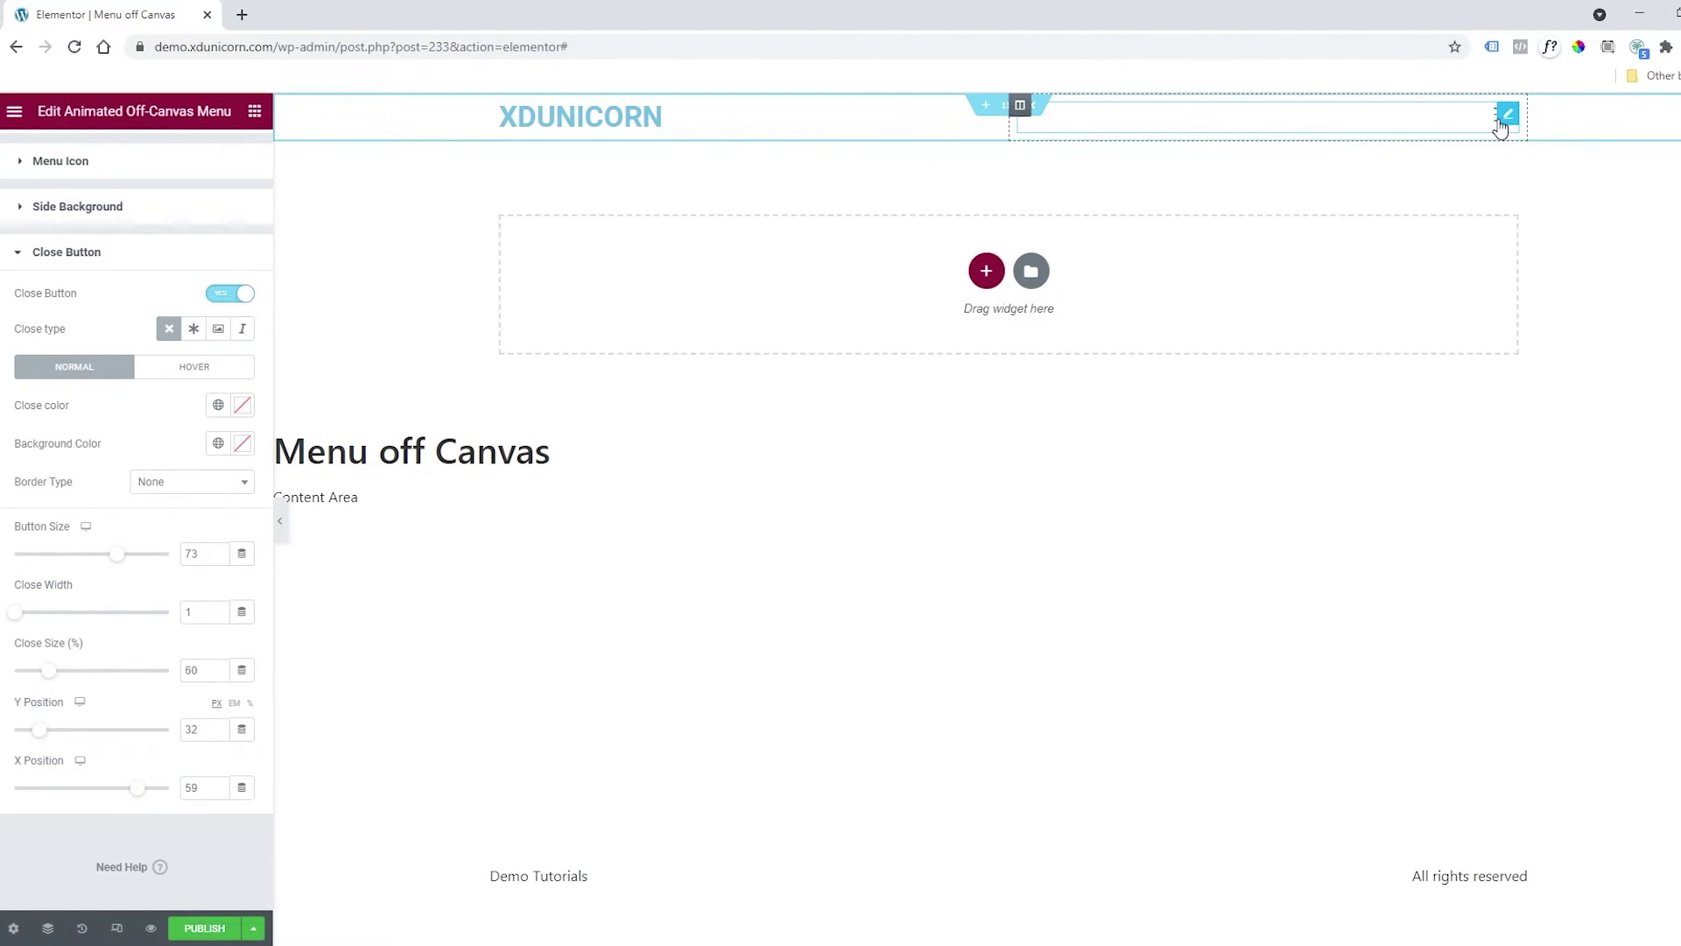
{"action": "left_click", "coordinate": [1500, 125]}
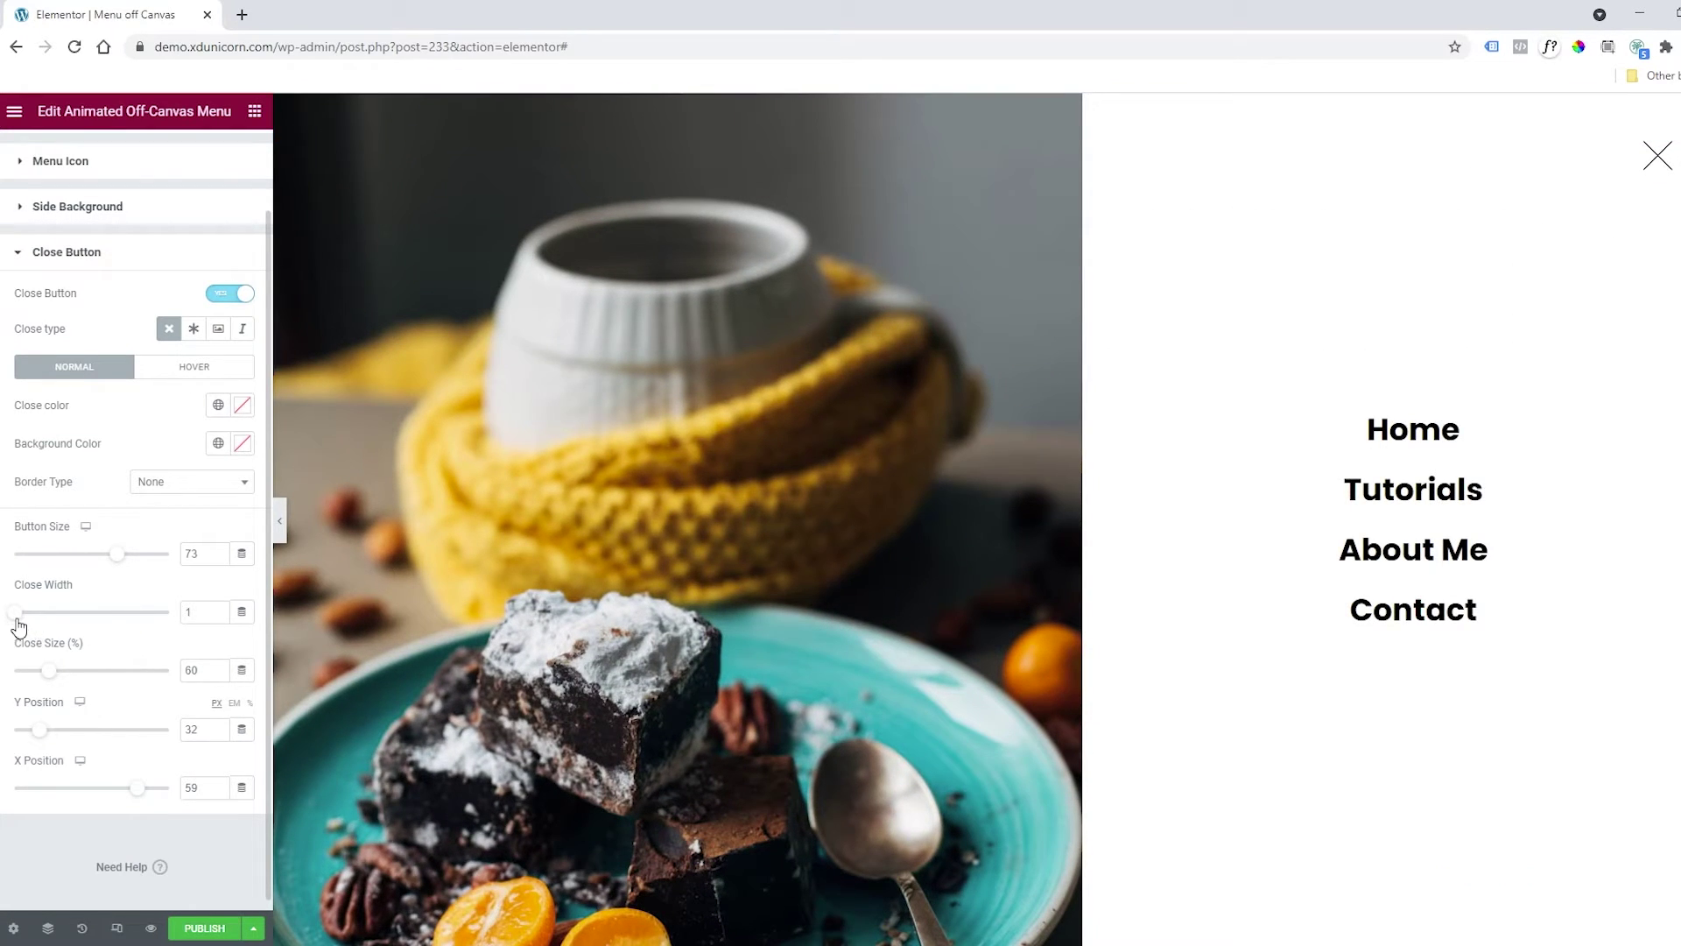
{"action": "left_click_drag", "start_coordinate": [18, 616], "coordinate": [31, 615]}
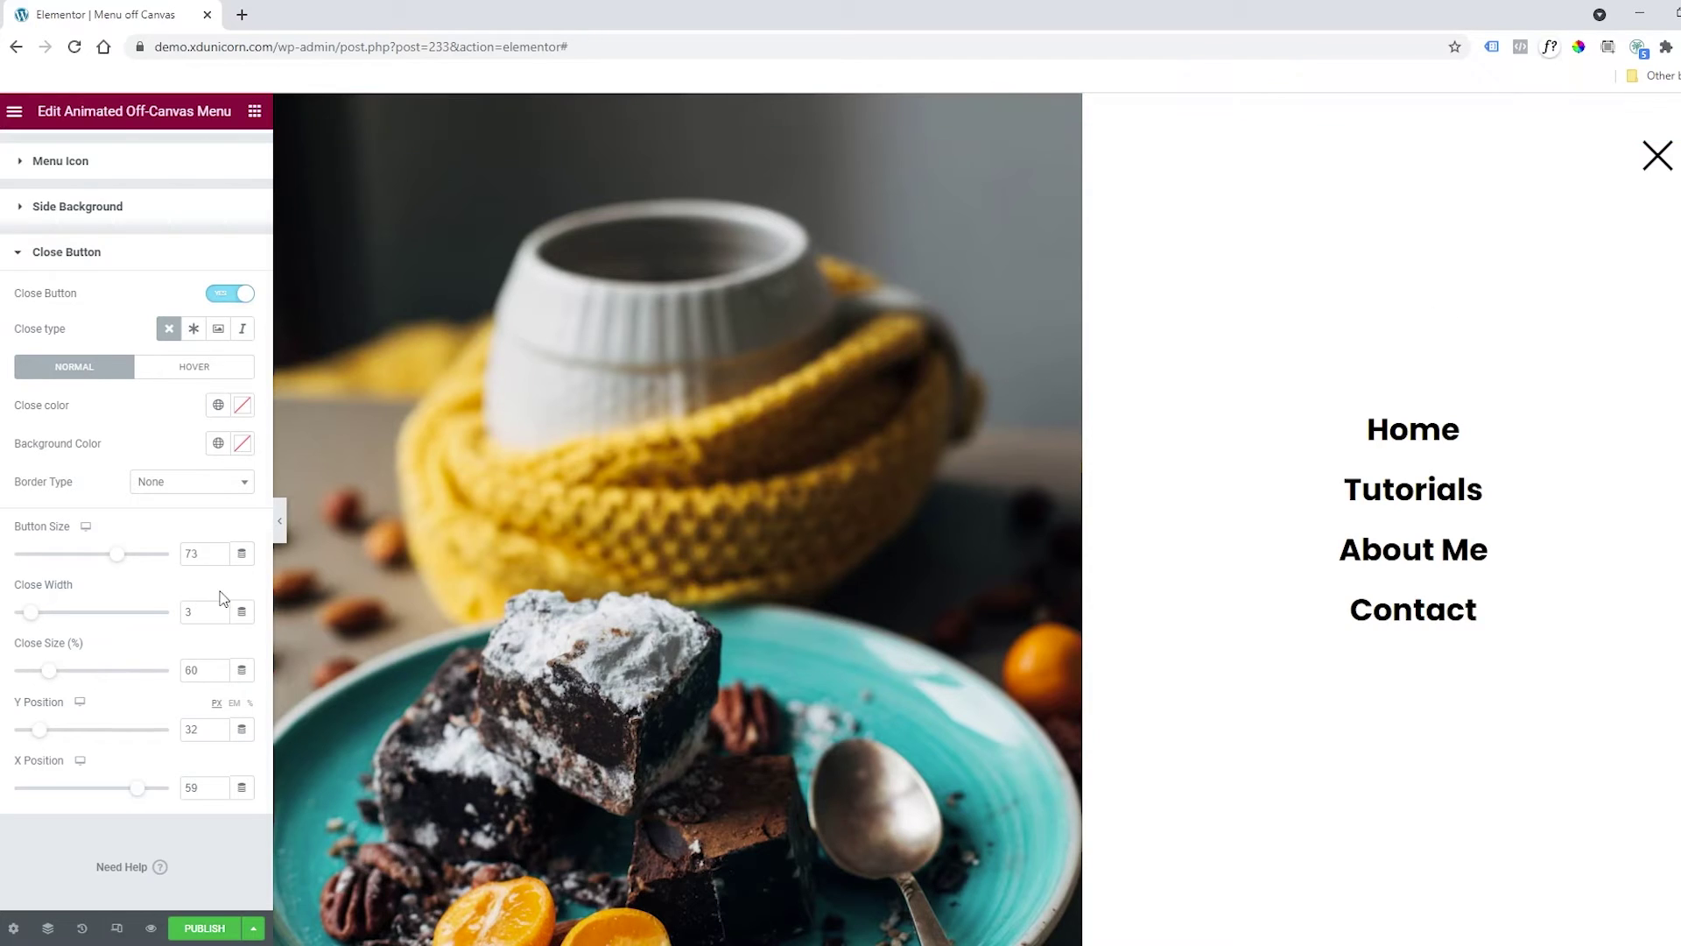
{"action": "left_click", "coordinate": [117, 929]}
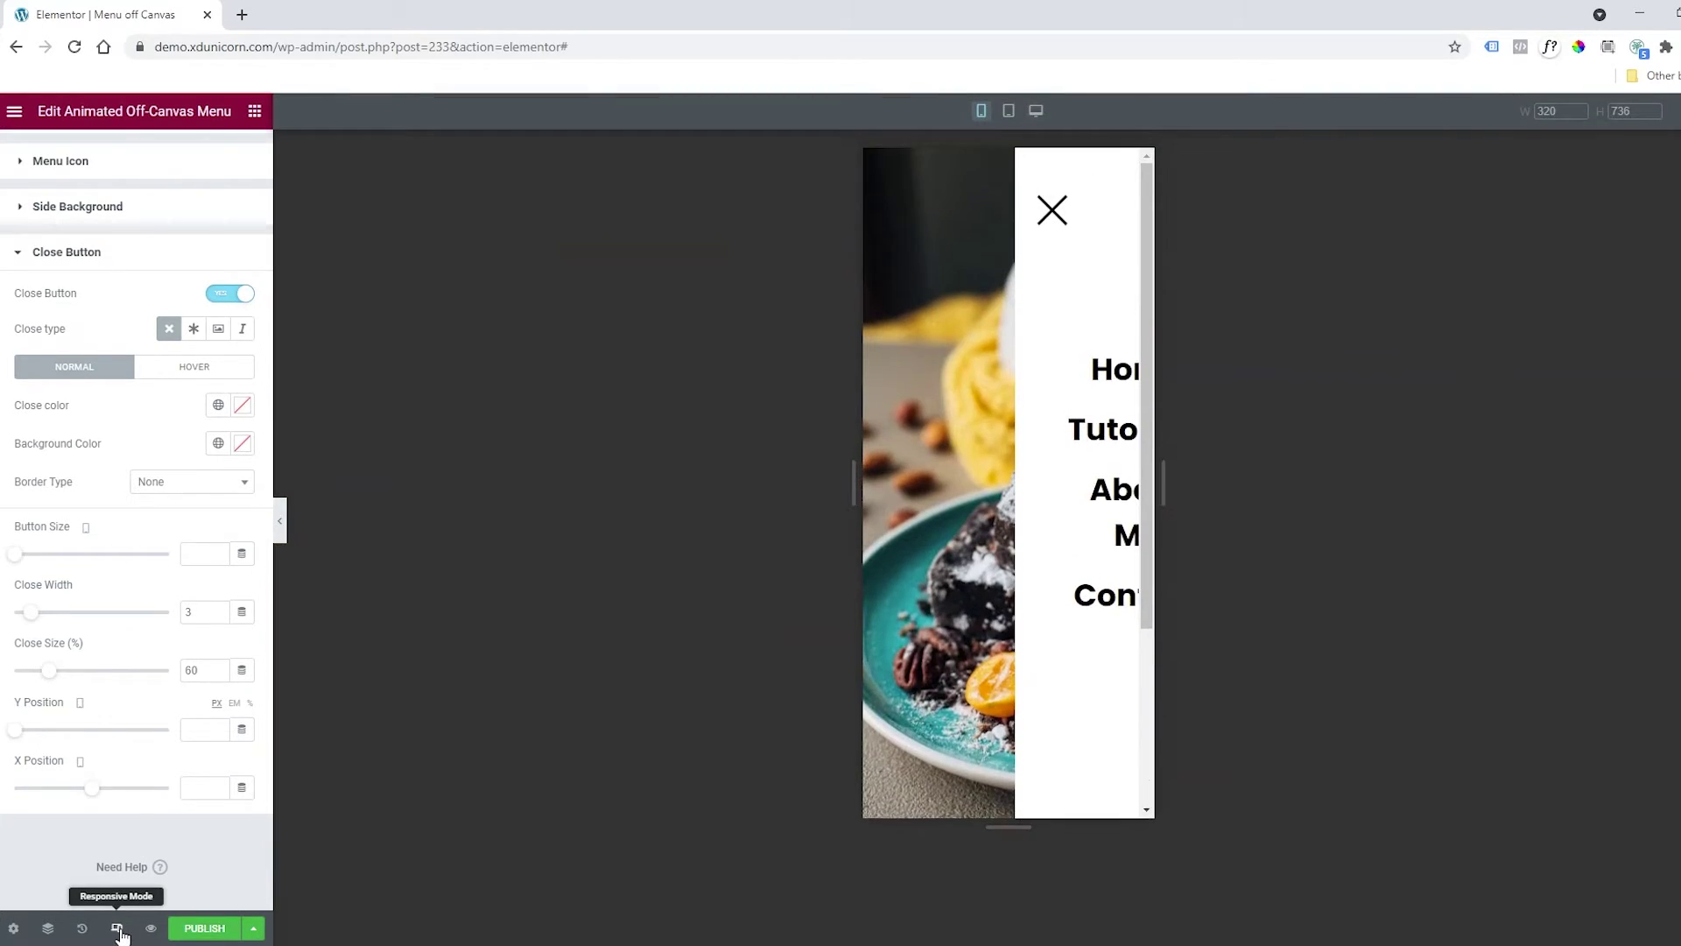
{"action": "left_click", "coordinate": [1022, 241]}
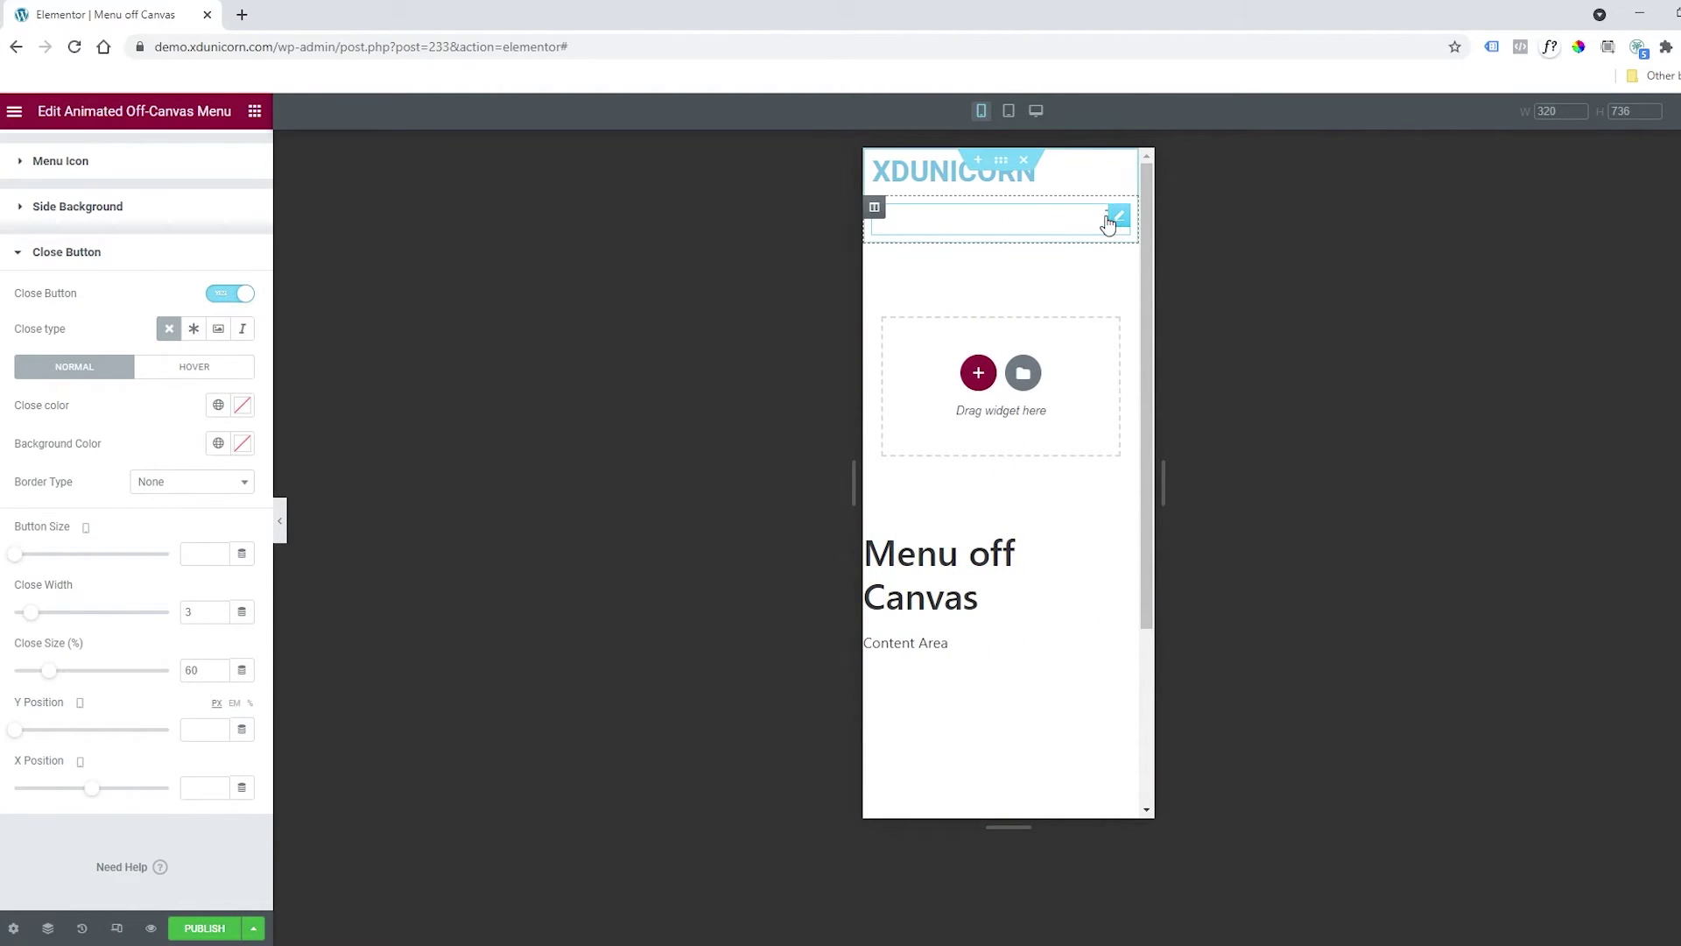
{"action": "left_click", "coordinate": [1106, 221]}
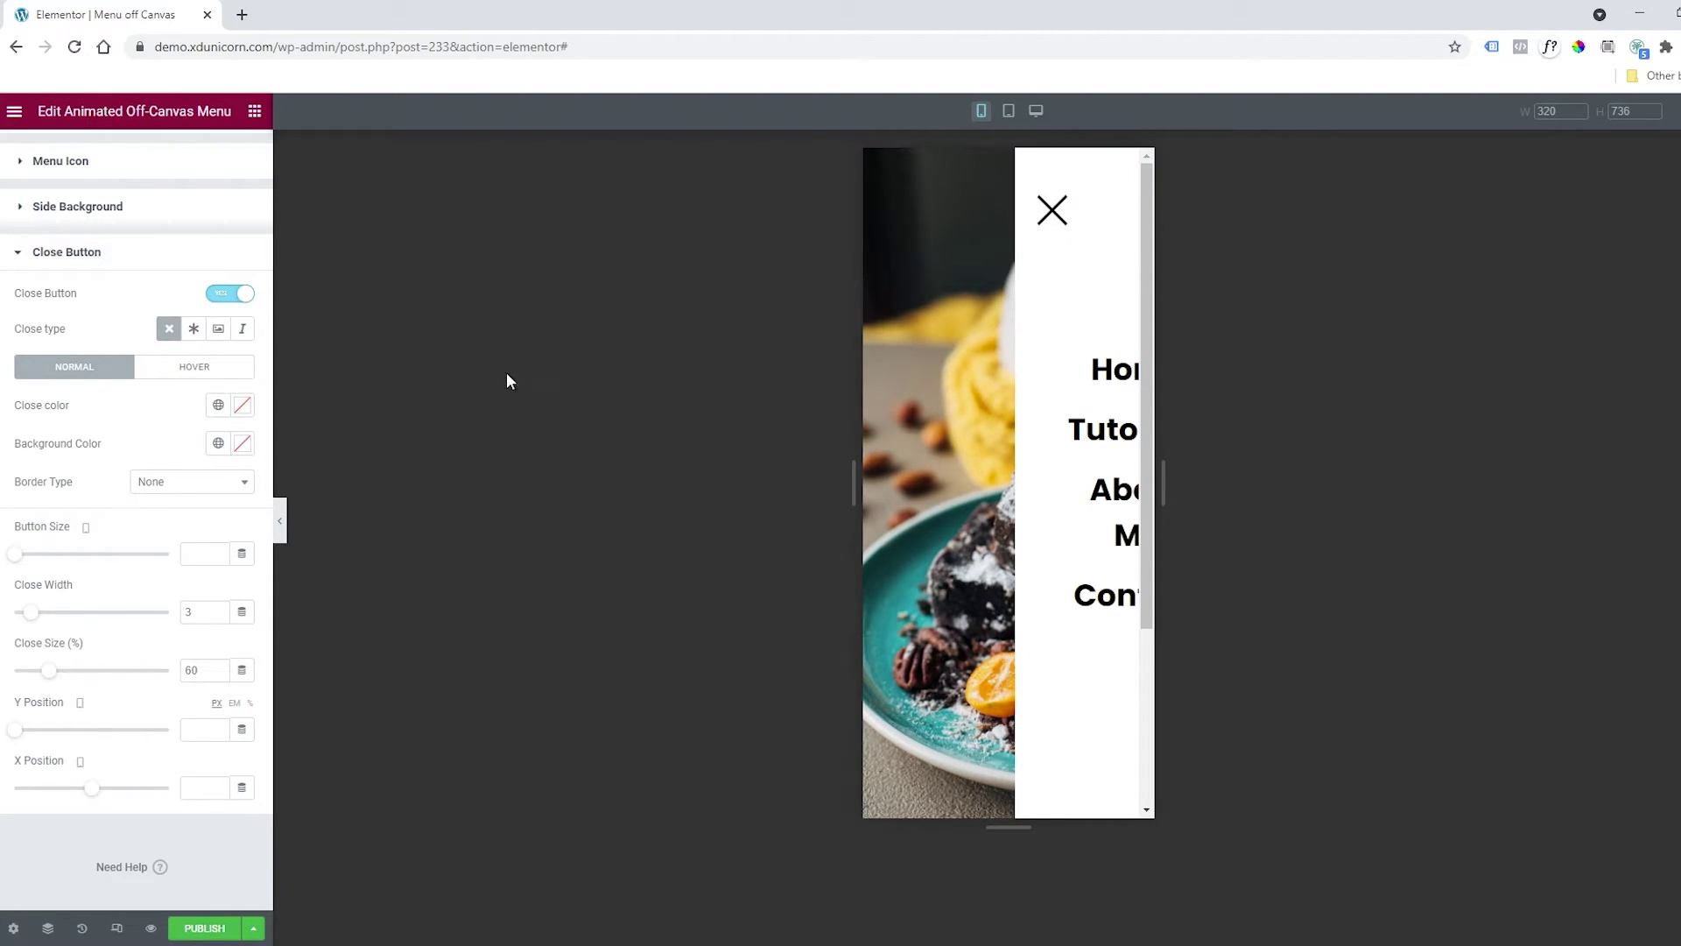
{"action": "scroll", "coordinate": [160, 273], "scroll_direction": "up", "scroll_amount": 1}
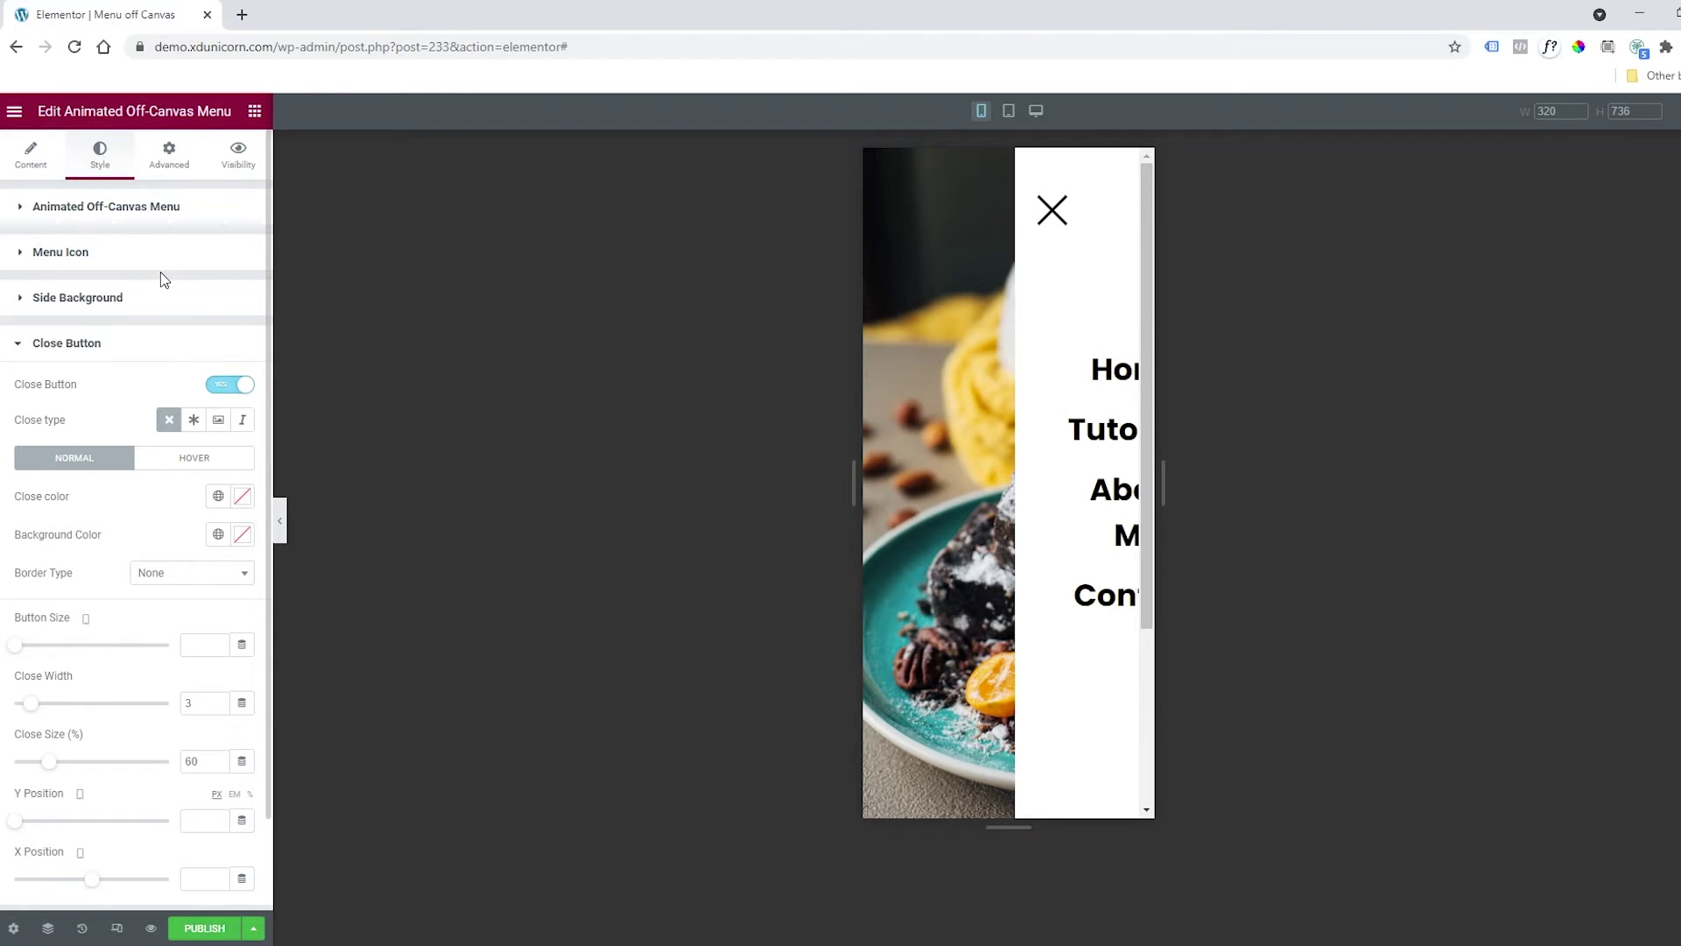
Step: Widen the mobile off-canvas menu to 100 and reopen it to check the full-width, centred items
{"action": "left_click", "coordinate": [101, 210]}
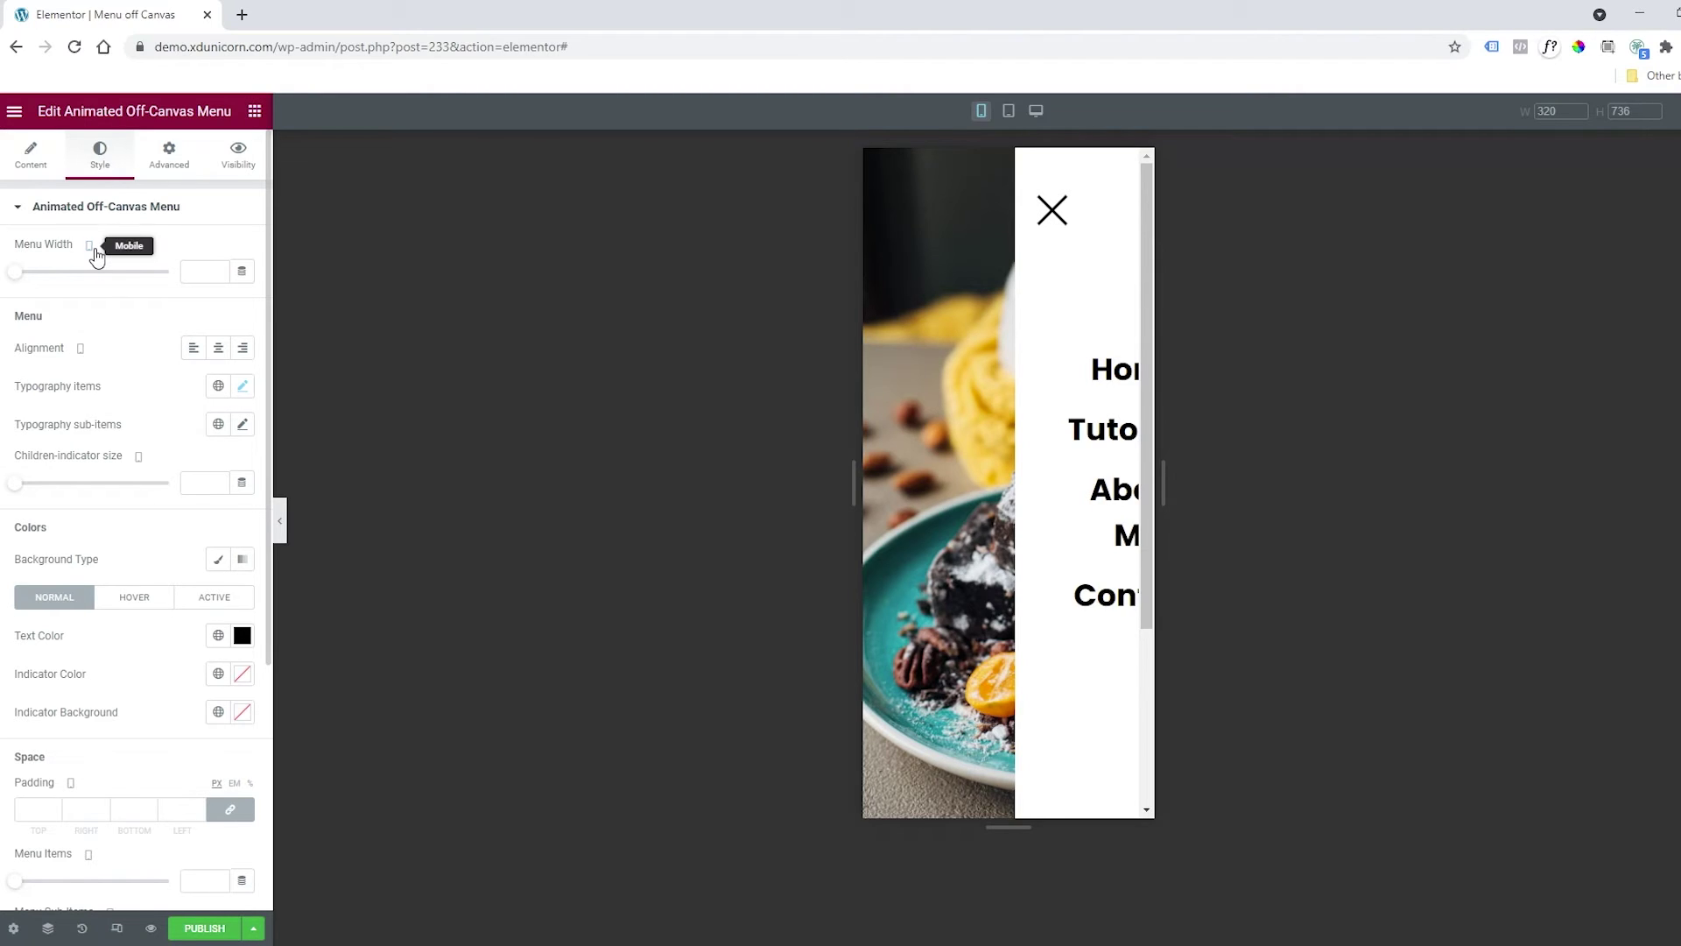
{"action": "left_click_drag", "start_coordinate": [15, 272], "coordinate": [210, 271]}
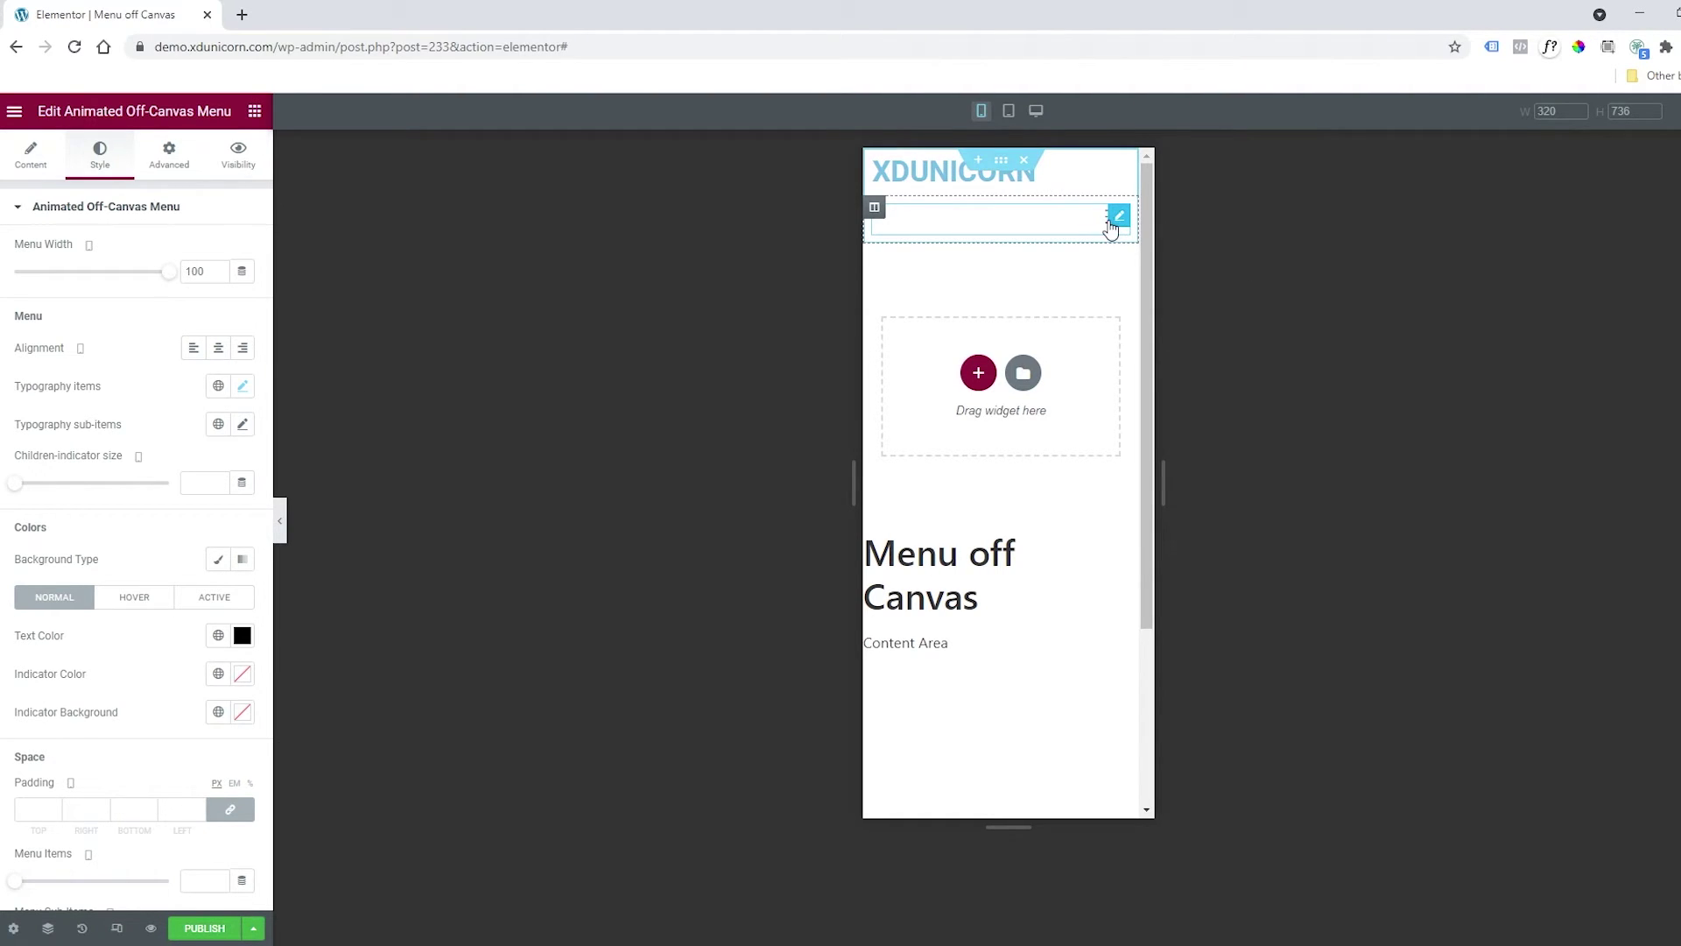
{"action": "left_click", "coordinate": [1111, 226]}
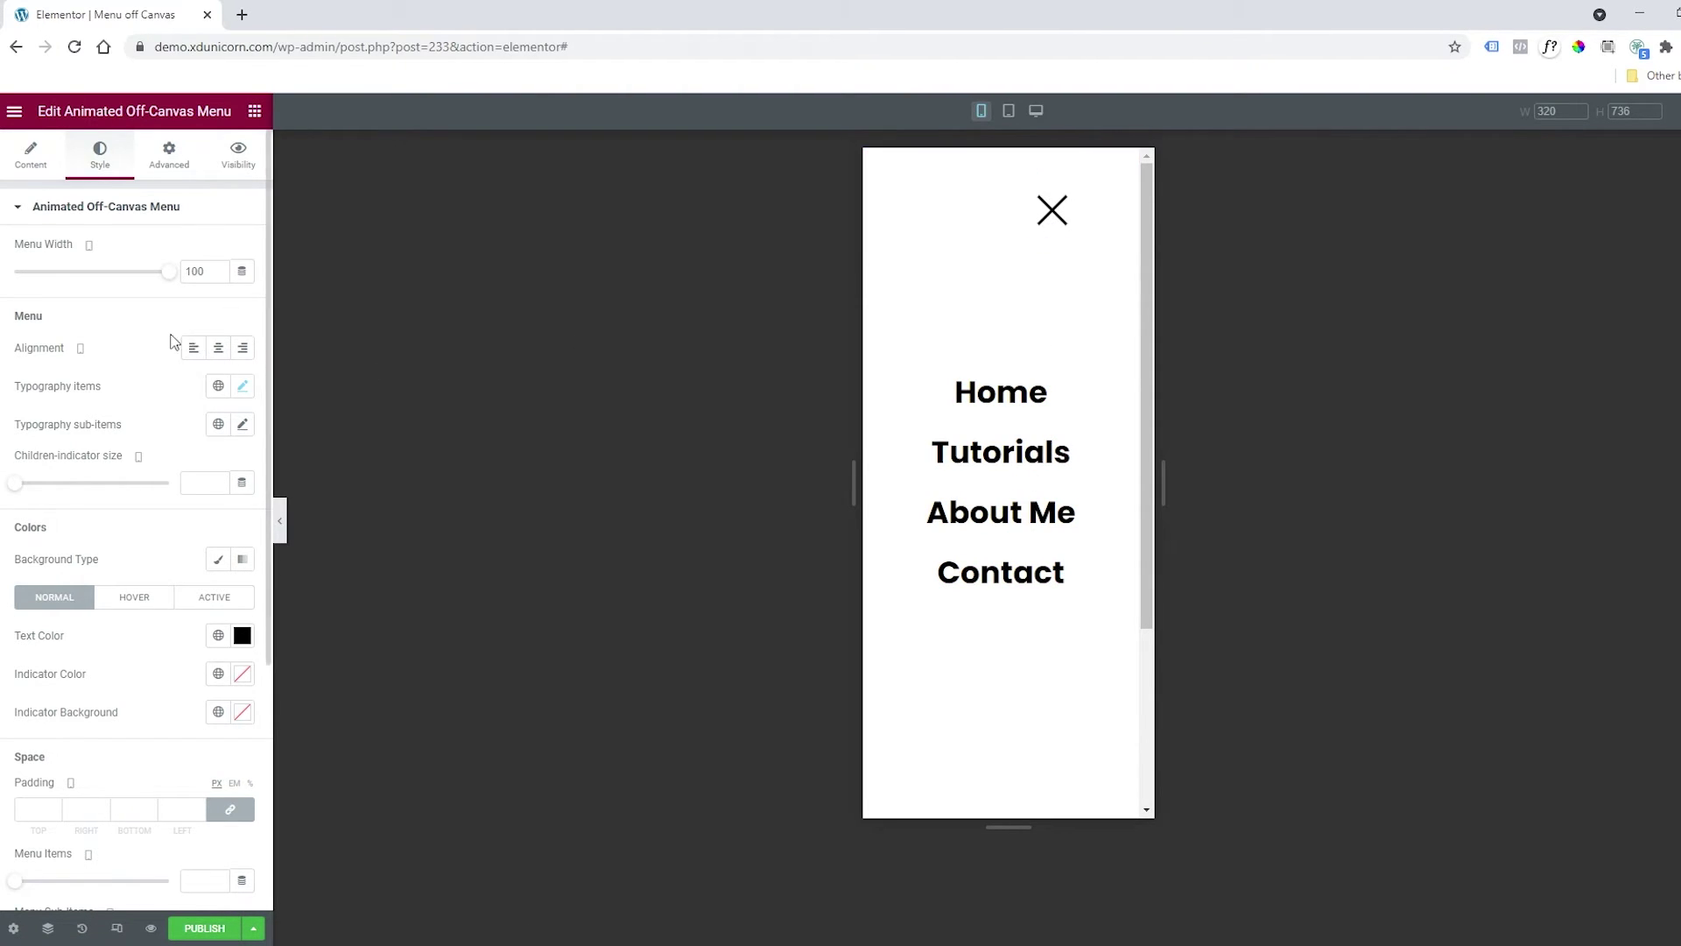
Step: Shrink the mobile close X to button size 45 and place it at Y 27, X 20
{"action": "scroll", "coordinate": [140, 525], "scroll_direction": "down", "scroll_amount": 5}
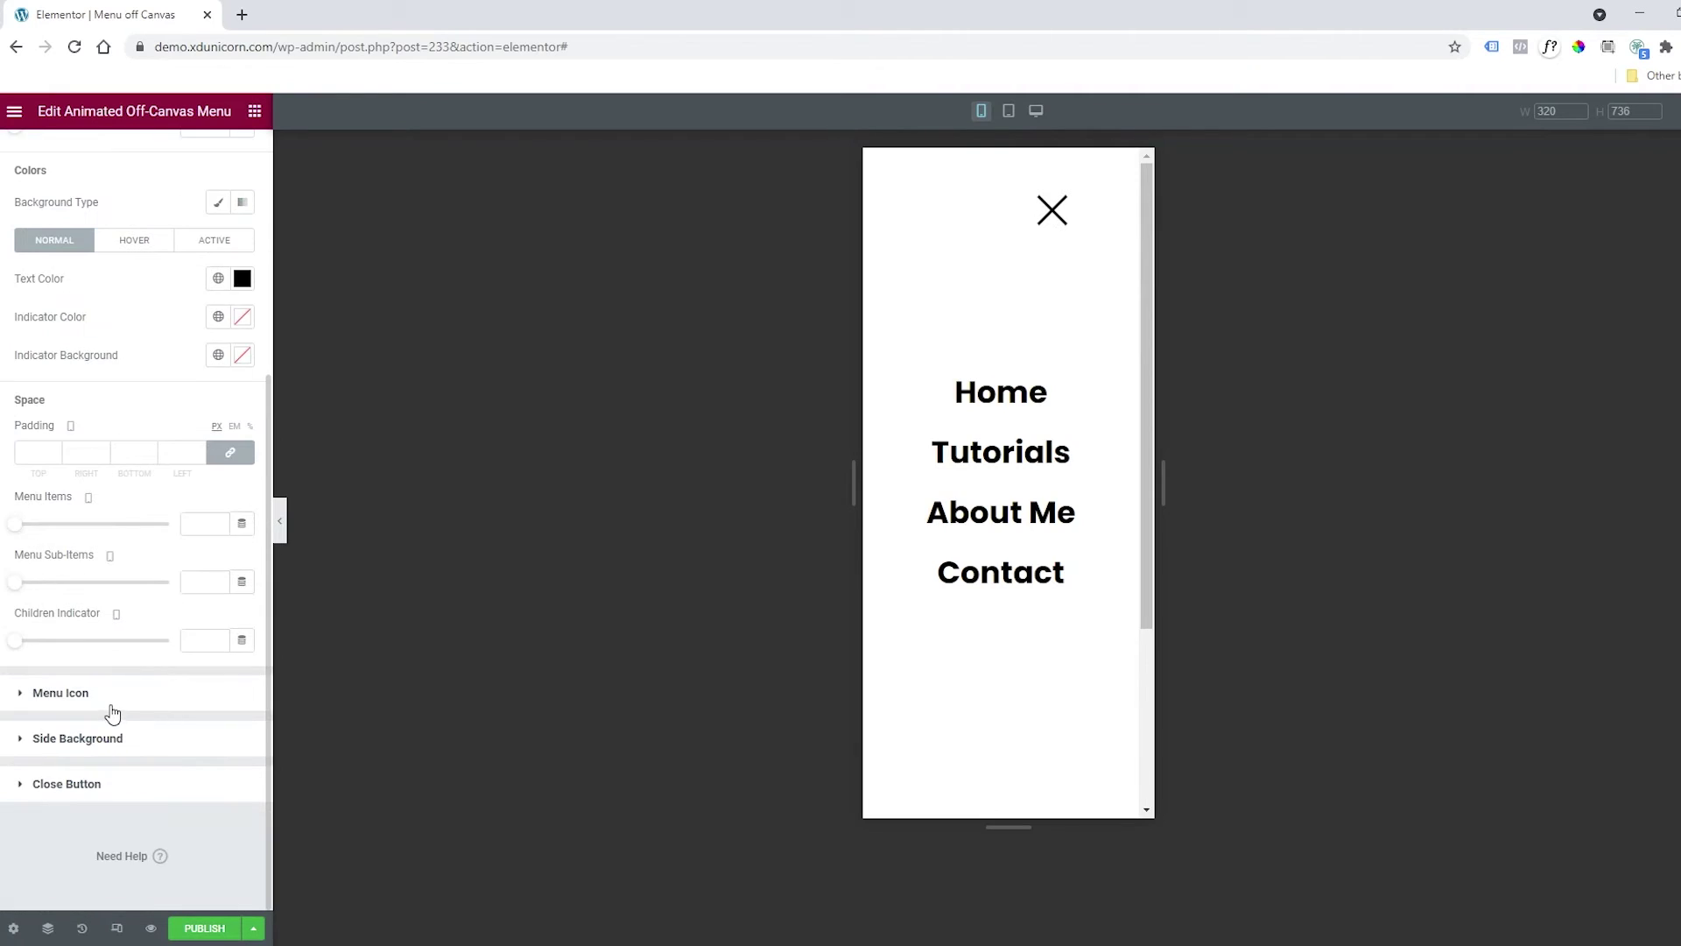
{"action": "left_click", "coordinate": [92, 785]}
{"action": "scroll", "coordinate": [130, 595], "scroll_direction": "down", "scroll_amount": 2}
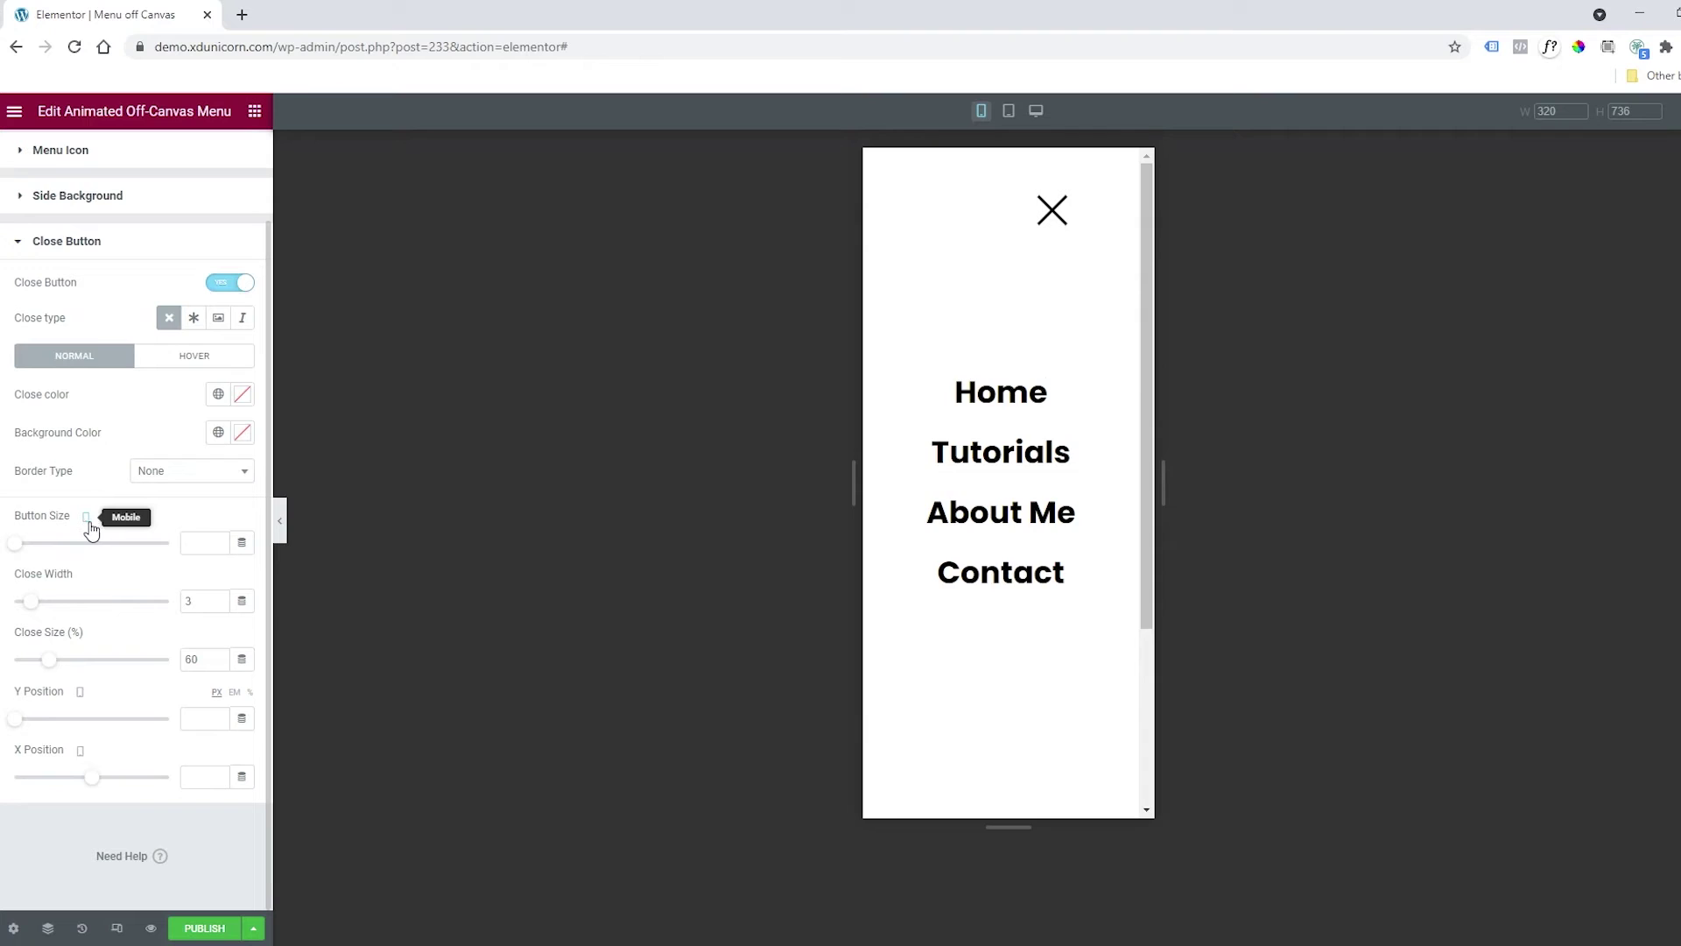
{"action": "left_click_drag", "start_coordinate": [15, 543], "coordinate": [67, 550]}
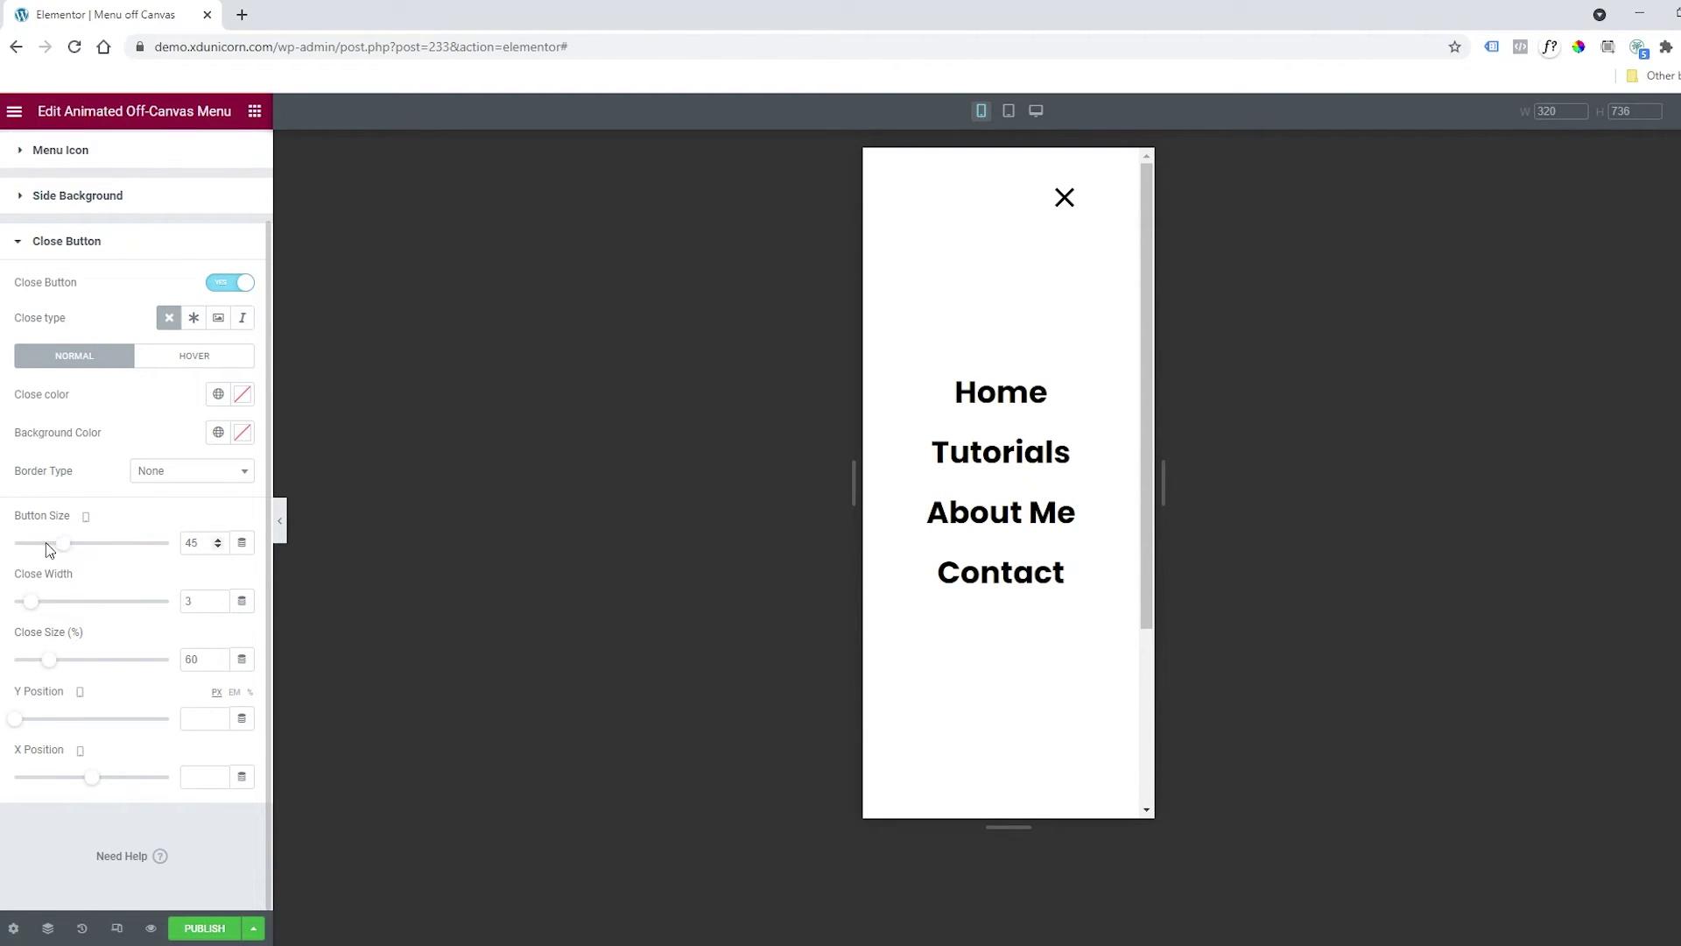
{"action": "left_click_drag", "start_coordinate": [15, 718], "coordinate": [35, 719]}
{"action": "mouse_move", "coordinate": [95, 785]}
{"action": "left_mouse_down"}
{"action": "mouse_move", "coordinate": [195, 770]}
{"action": "mouse_move", "coordinate": [83, 788]}
{"action": "mouse_move", "coordinate": [104, 799]}
{"action": "left_mouse_up"}
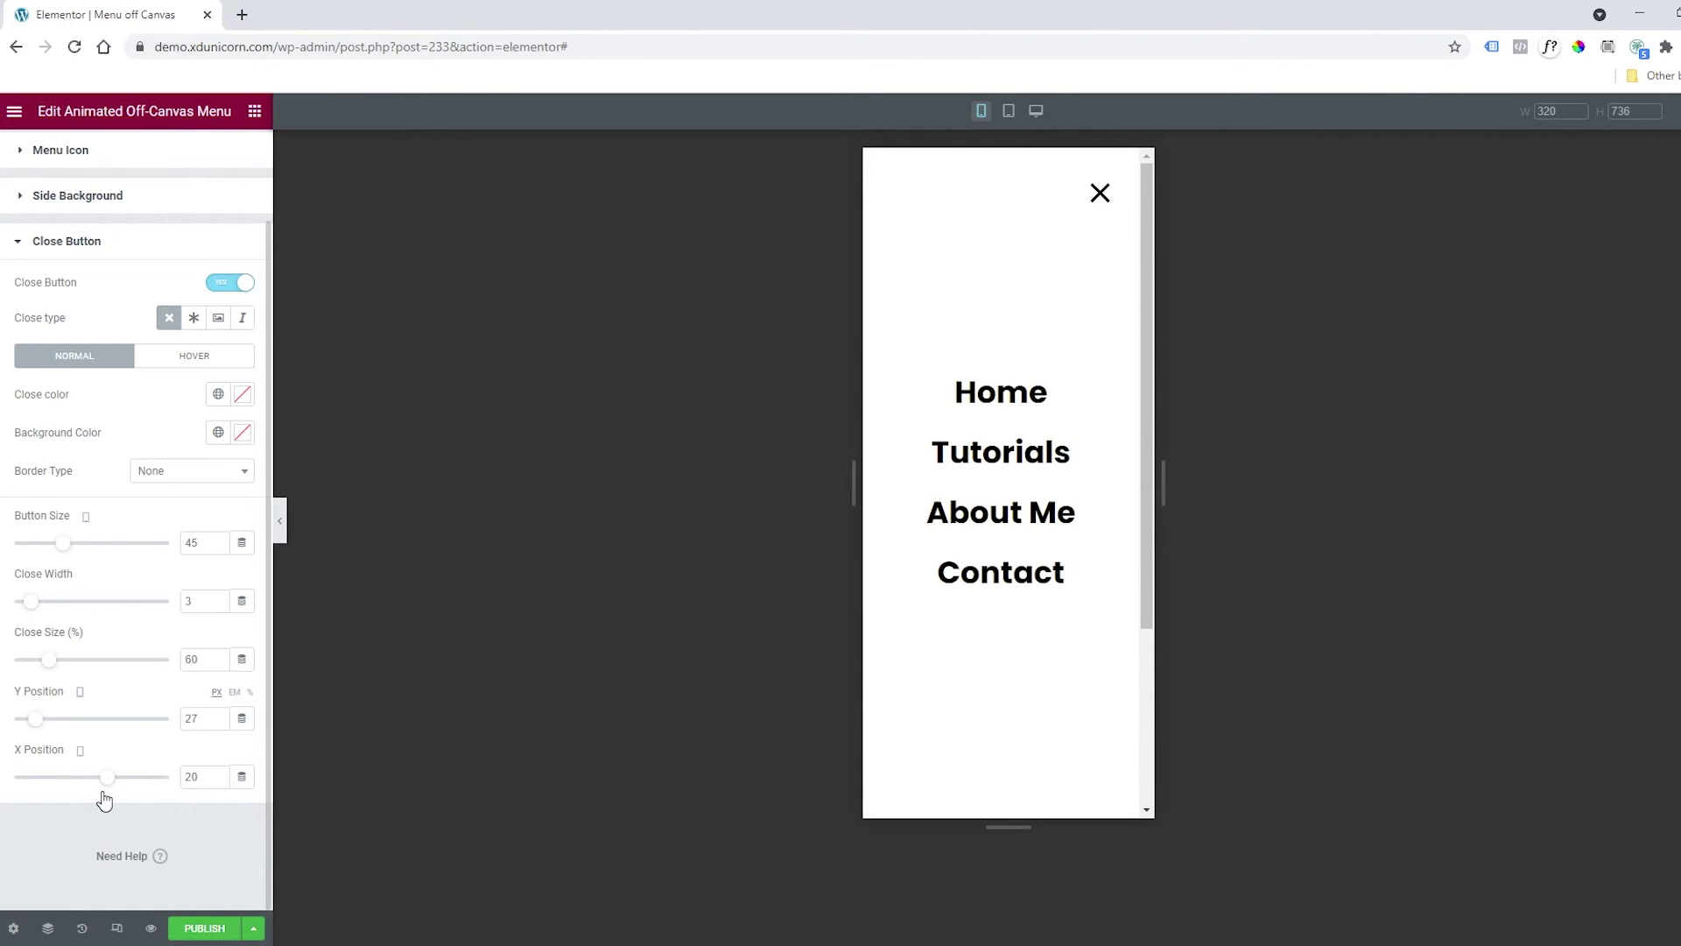
Step: Publish the header template with an Include Entire Site display condition and save it
{"action": "left_click", "coordinate": [186, 929]}
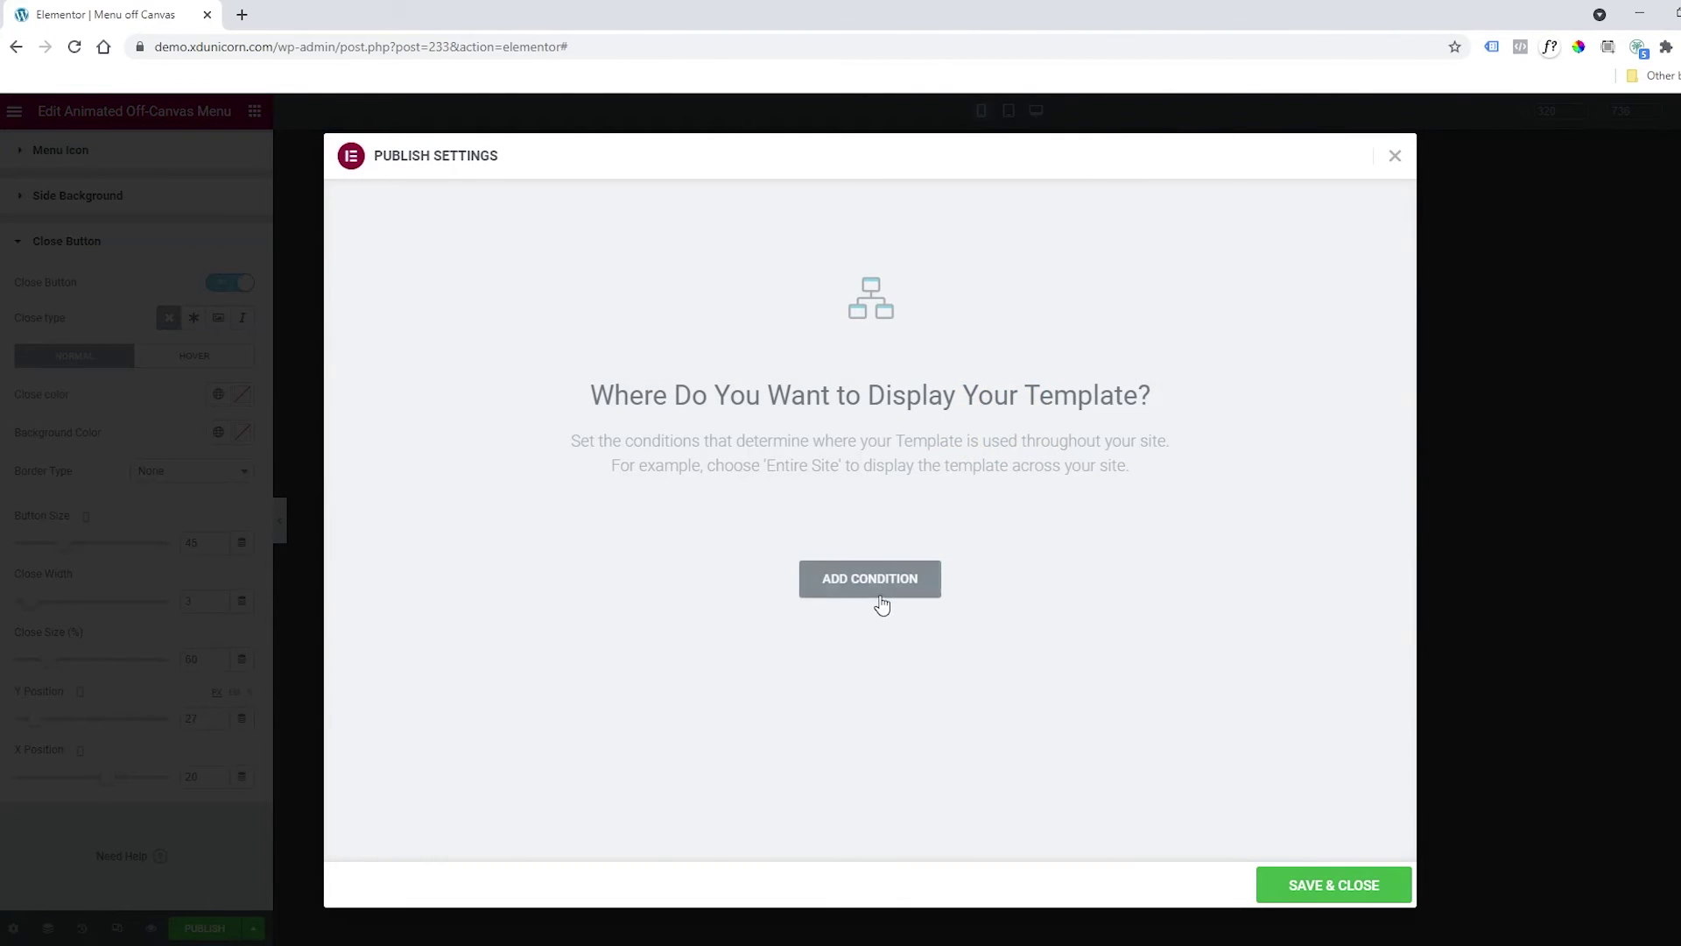
{"action": "left_click", "coordinate": [880, 592]}
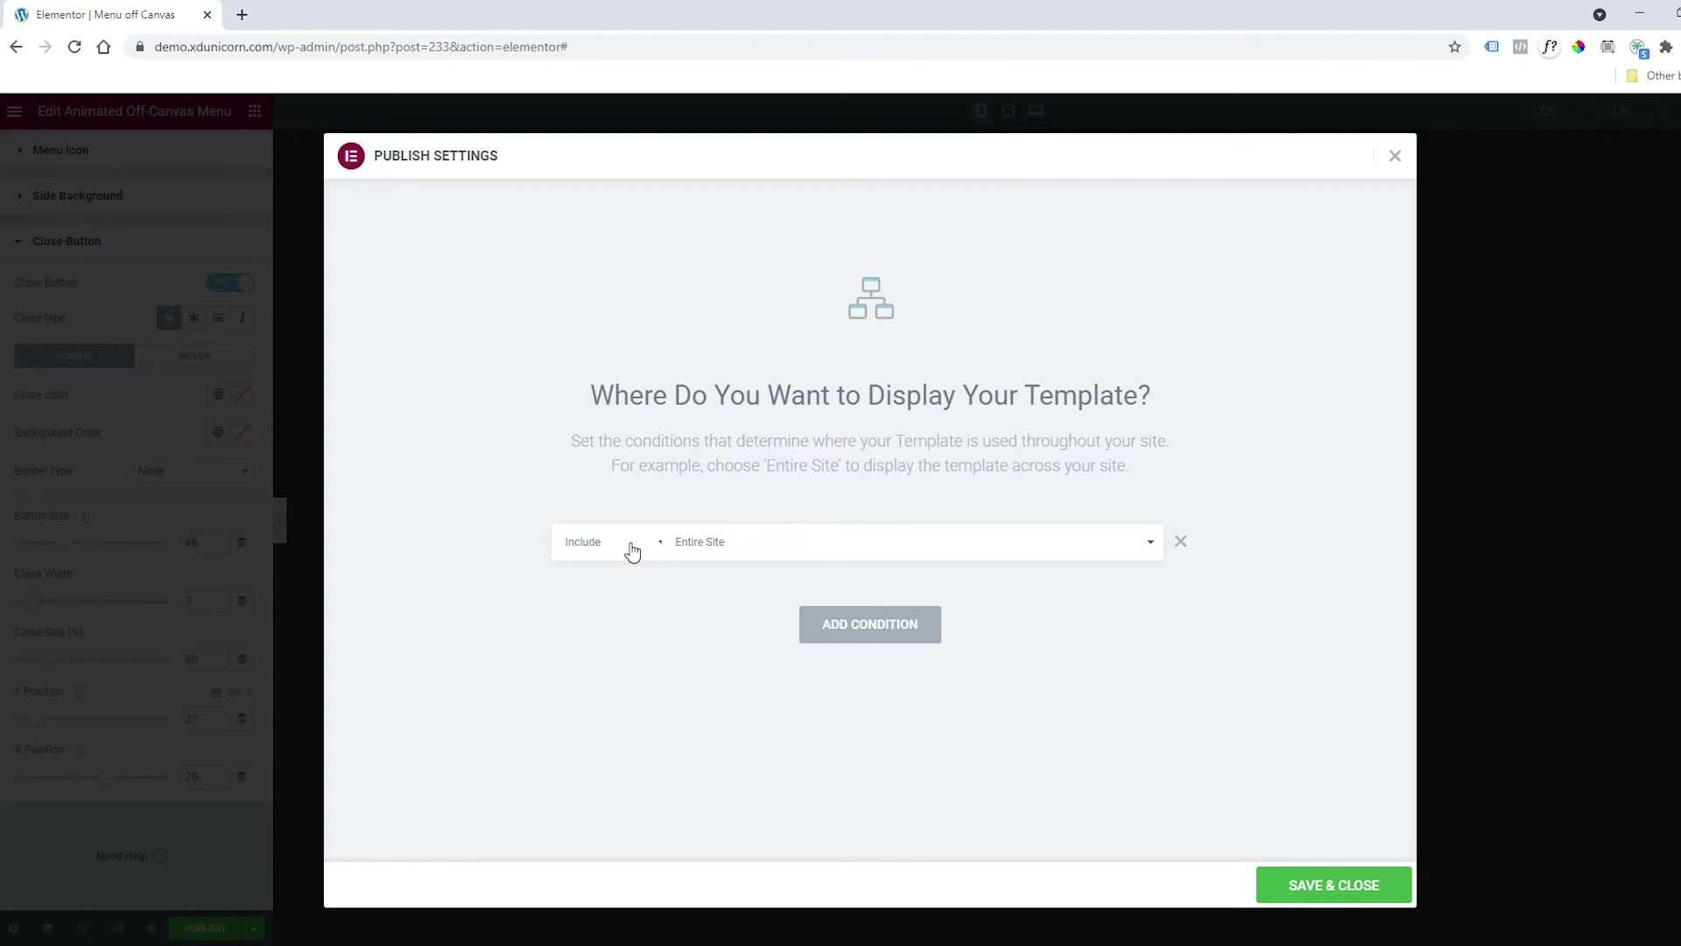
{"action": "left_click", "coordinate": [1320, 887]}
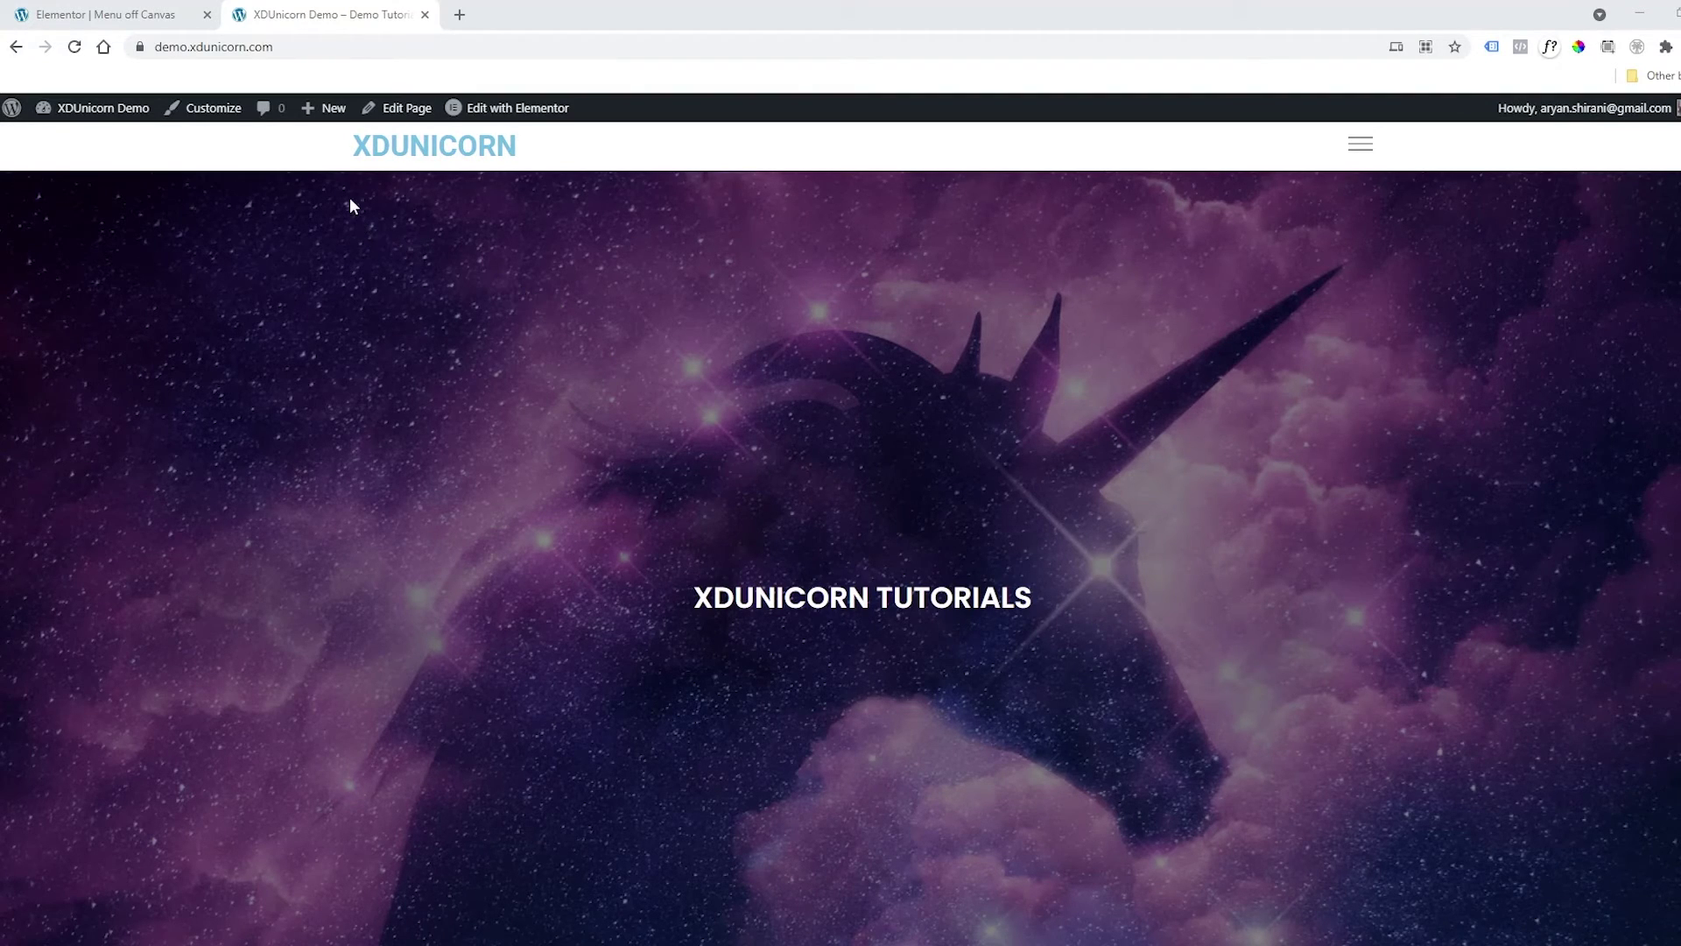
Step: Copy the site address and load the XDUnicorn home page in an incognito window
{"action": "left_click", "coordinate": [281, 48]}
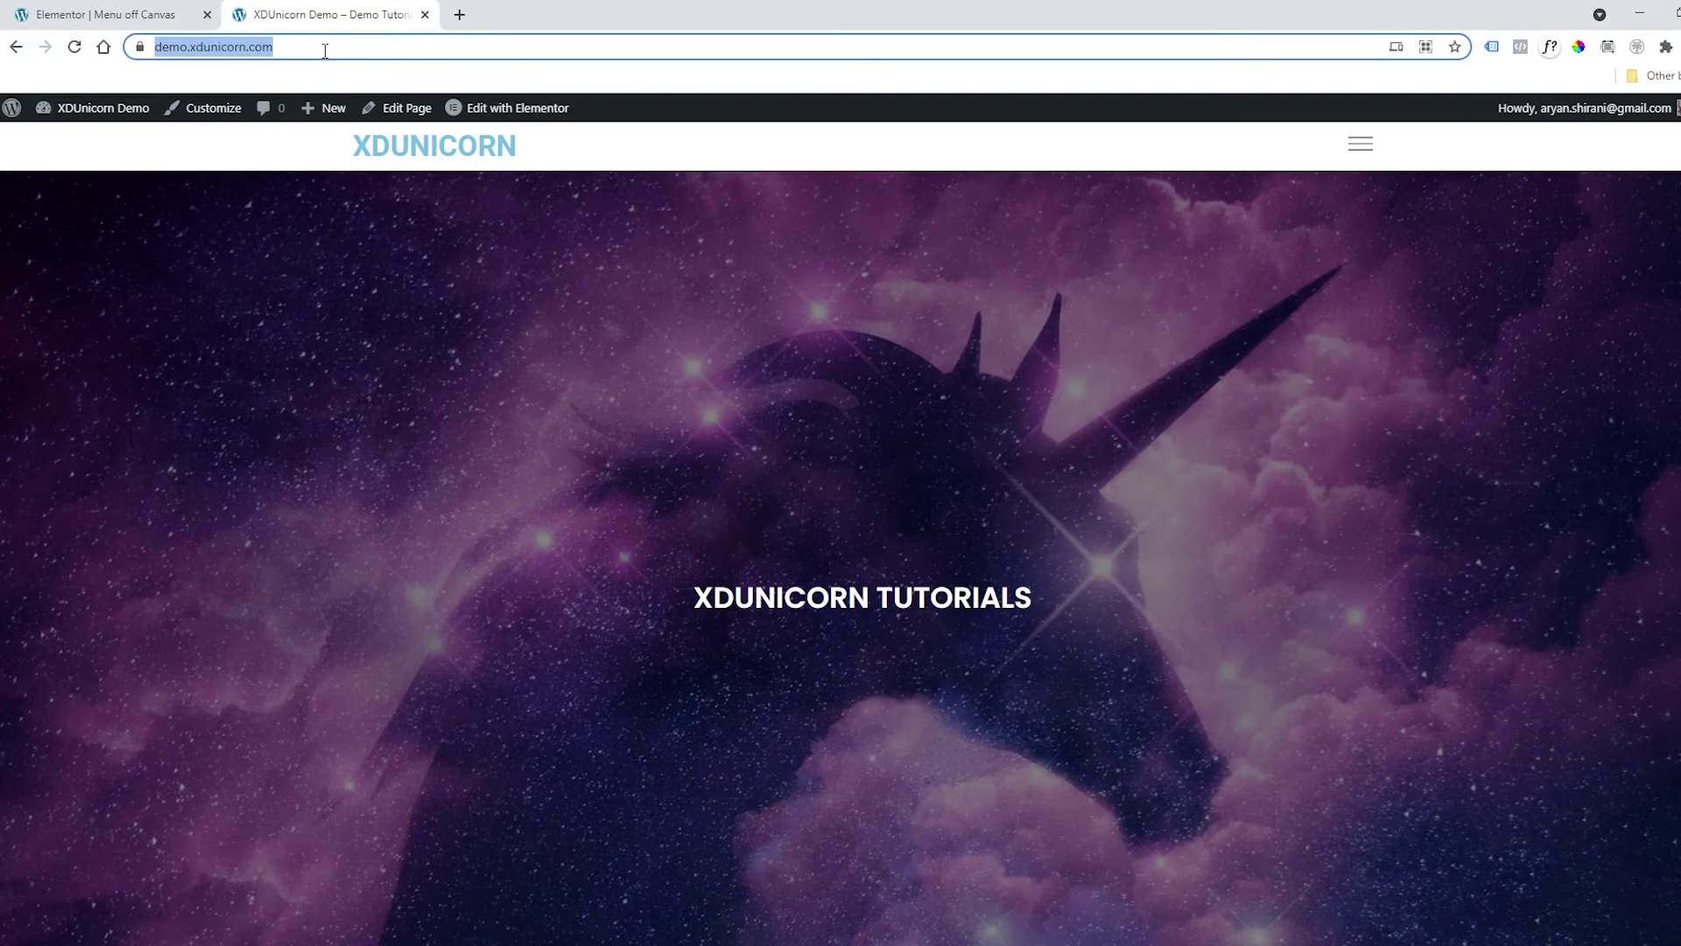
{"action": "key", "text": "ctrl+c"}
{"action": "key", "text": "ctrl+shift+n"}
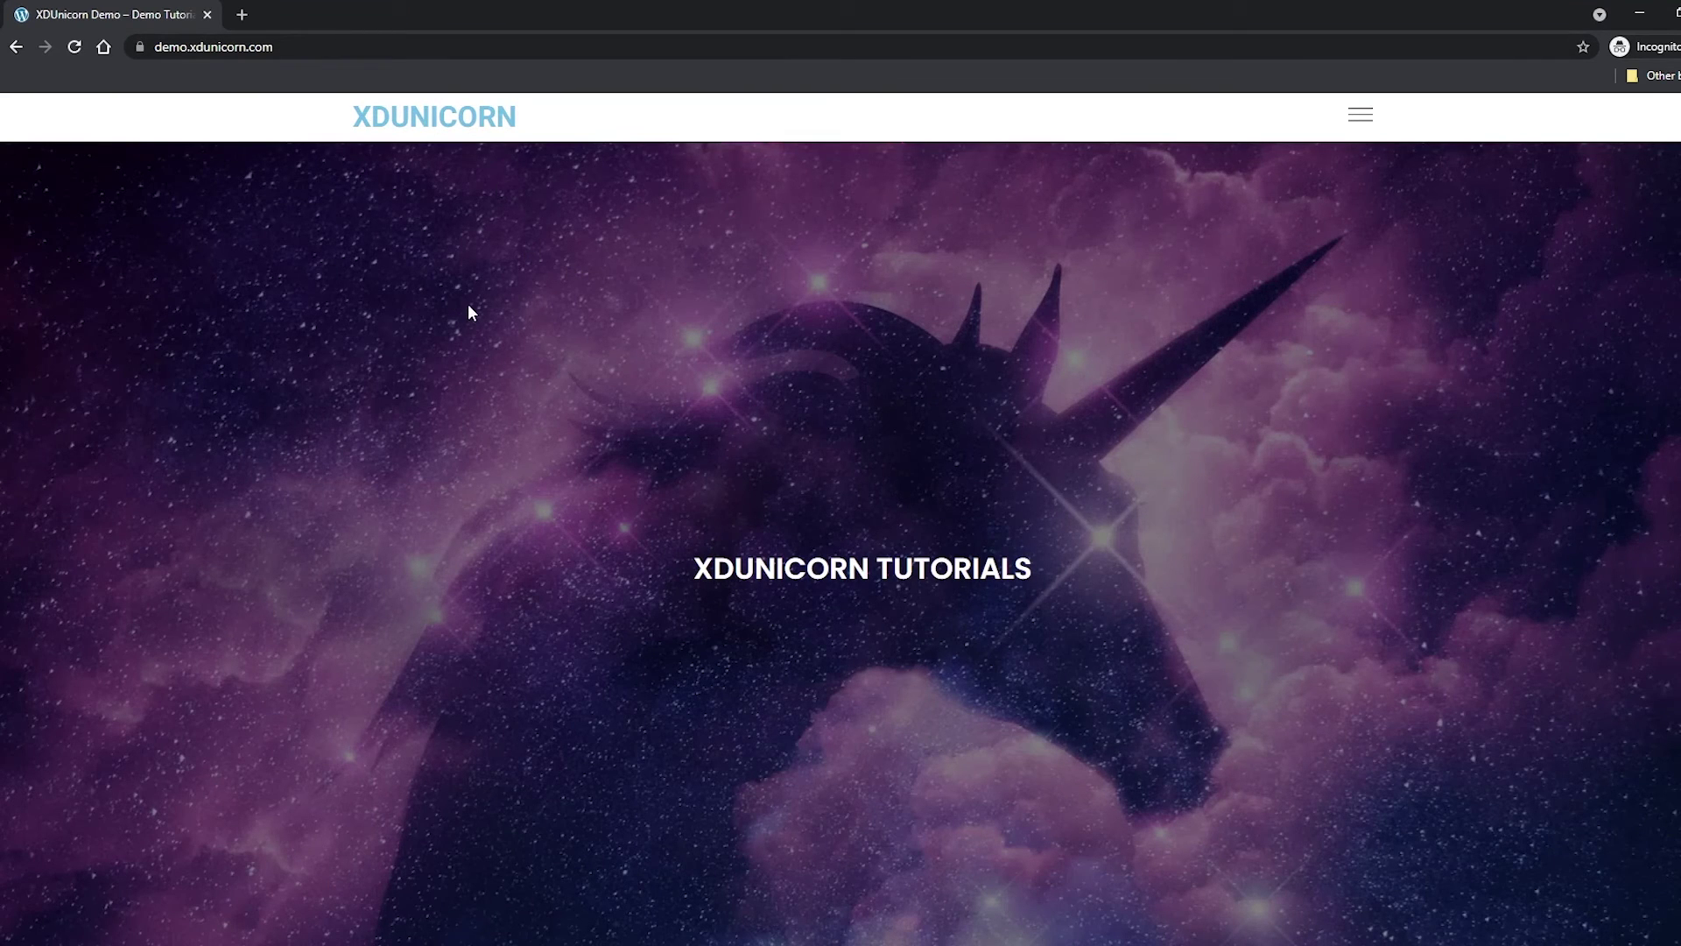
{"action": "left_click", "coordinate": [75, 47]}
Step: Open and close the off-canvas menu on the live site, then bring up the page context menu
{"action": "left_click", "coordinate": [1360, 114]}
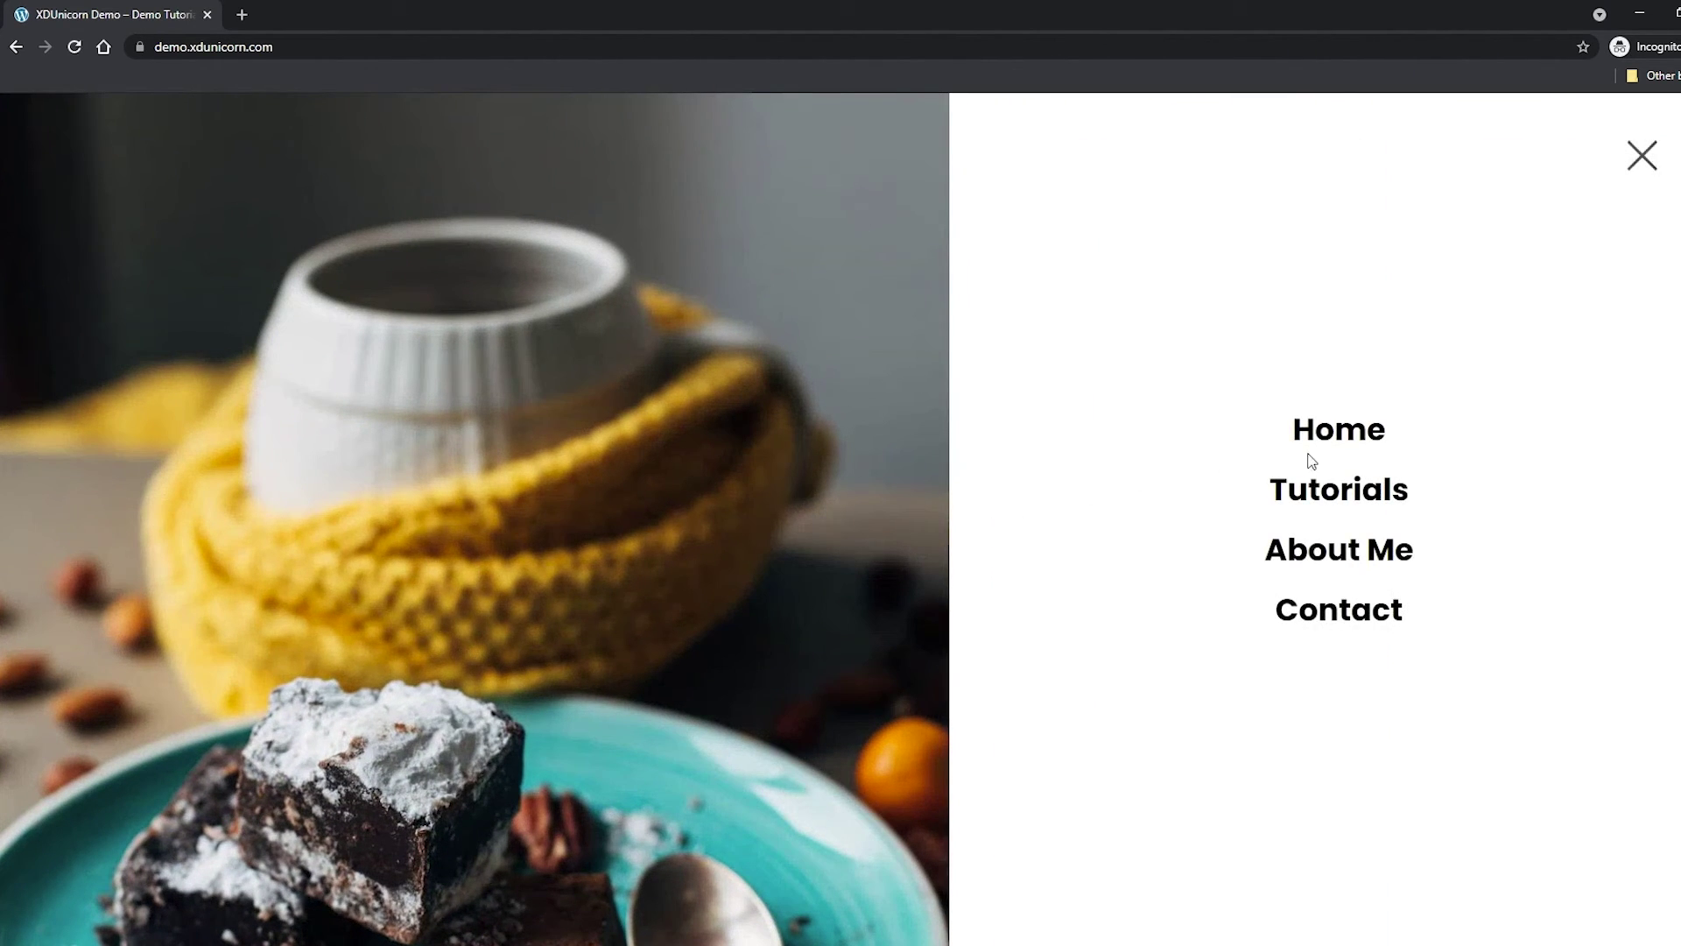
{"action": "left_click", "coordinate": [1640, 170]}
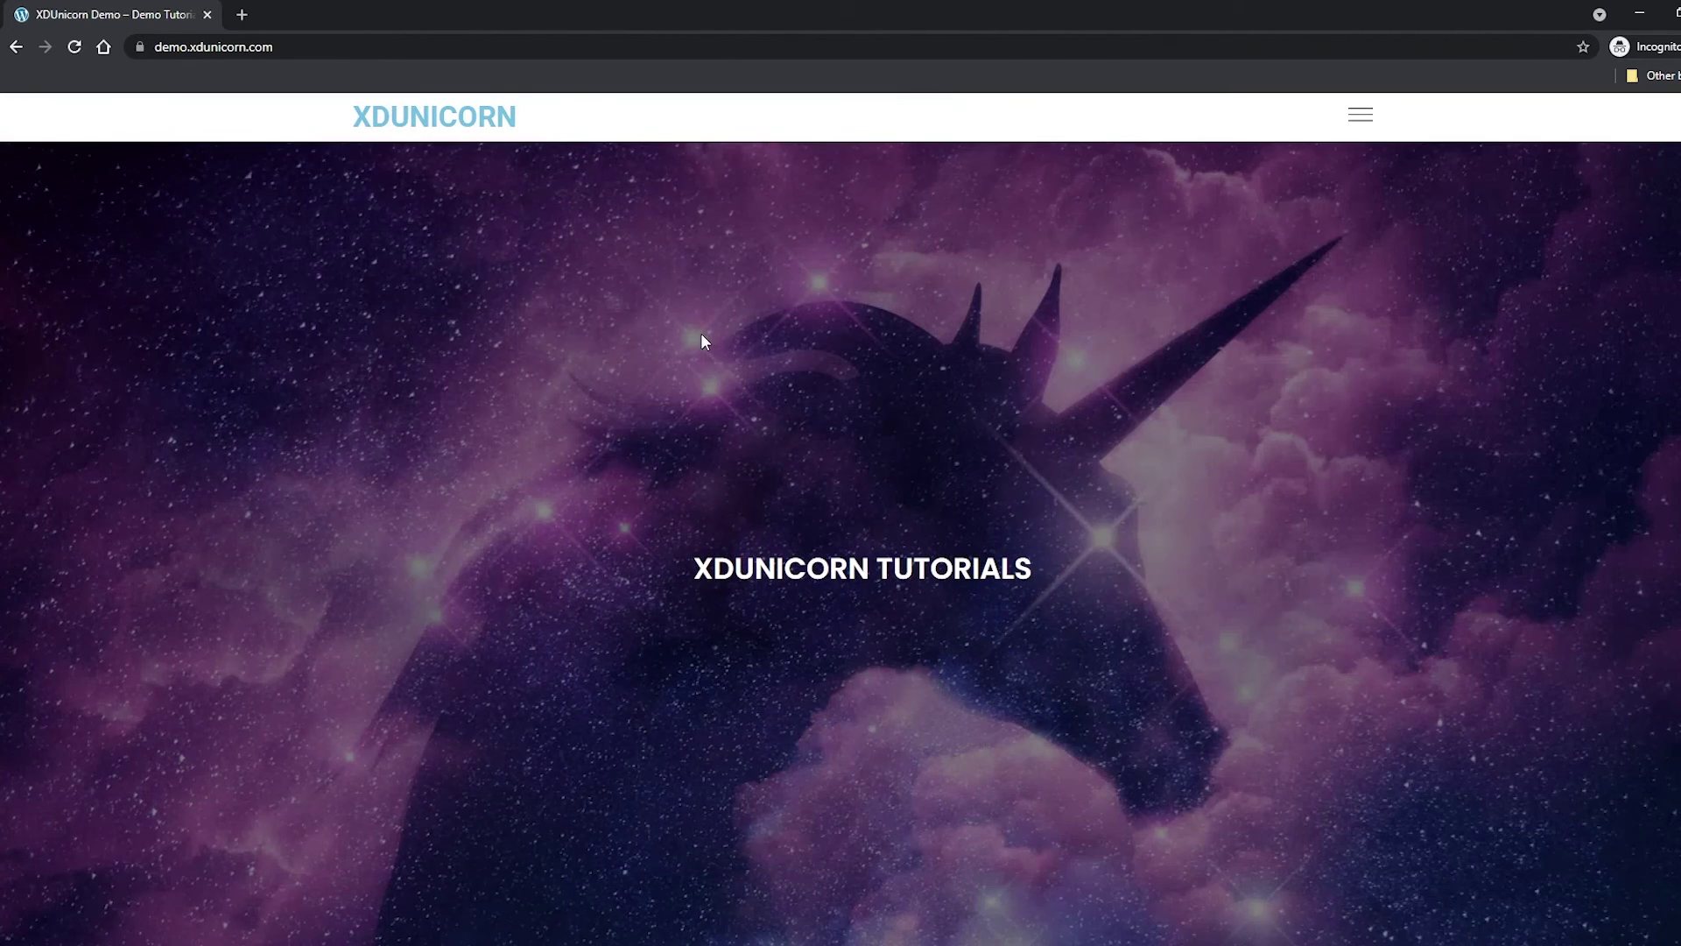
{"action": "right_click", "coordinate": [570, 302]}
Step: Inspect the page in iPhone X device emulation and reload it
{"action": "left_click", "coordinate": [669, 547]}
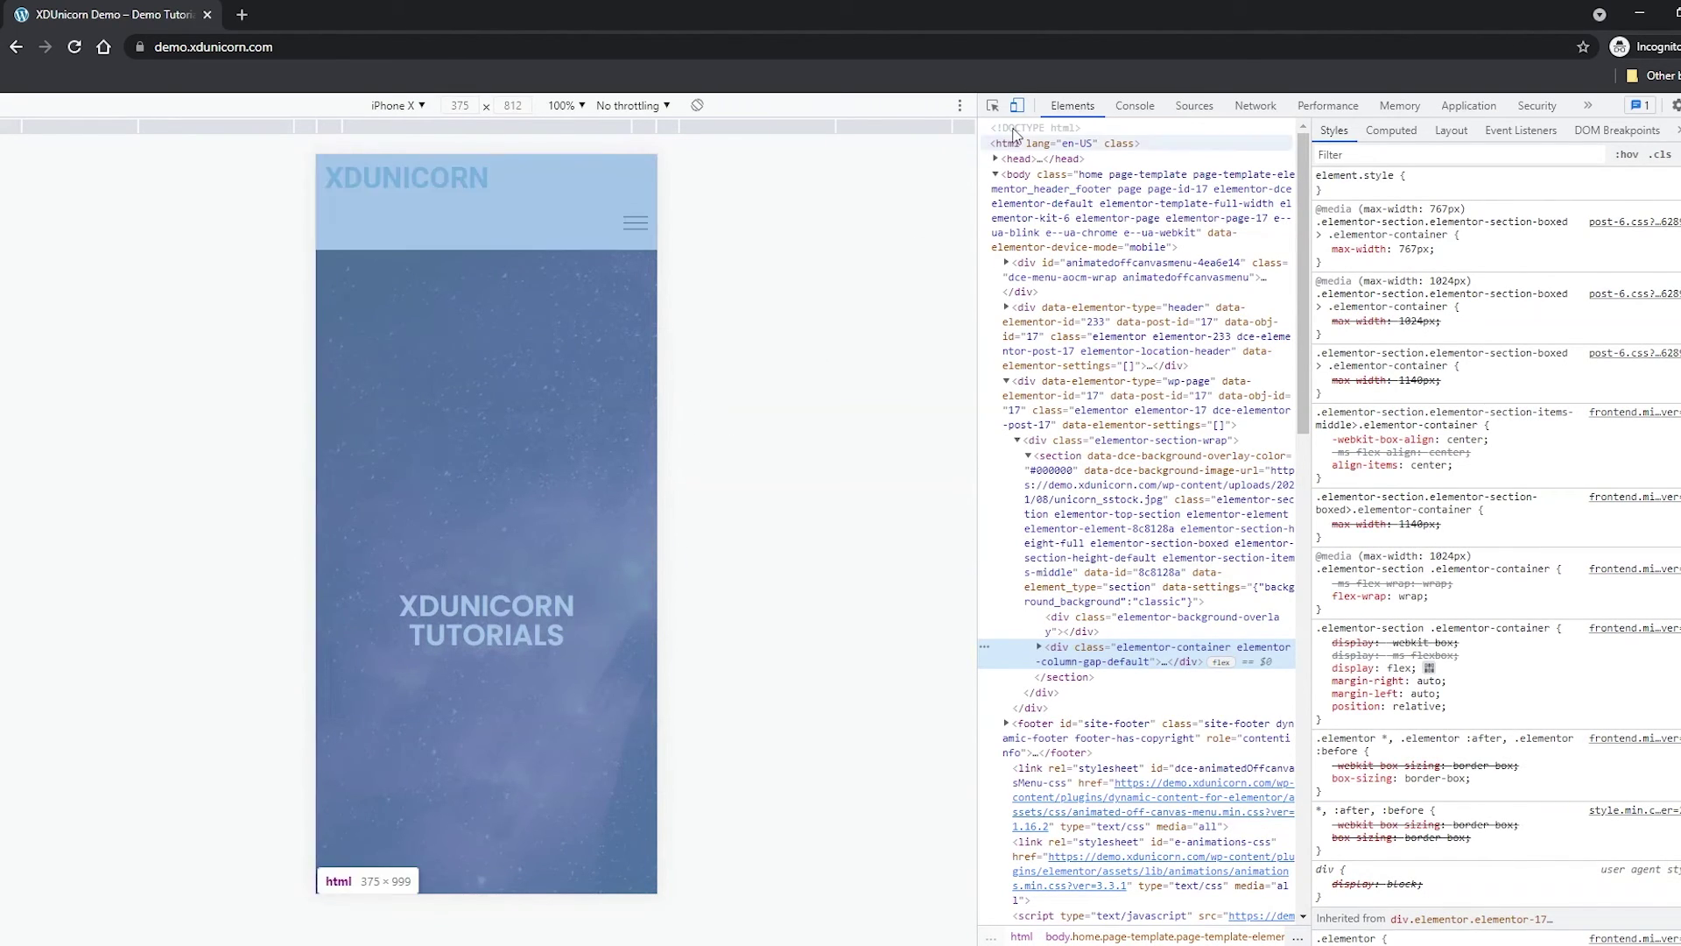
{"action": "left_click", "coordinate": [1019, 106]}
{"action": "left_click", "coordinate": [1019, 106]}
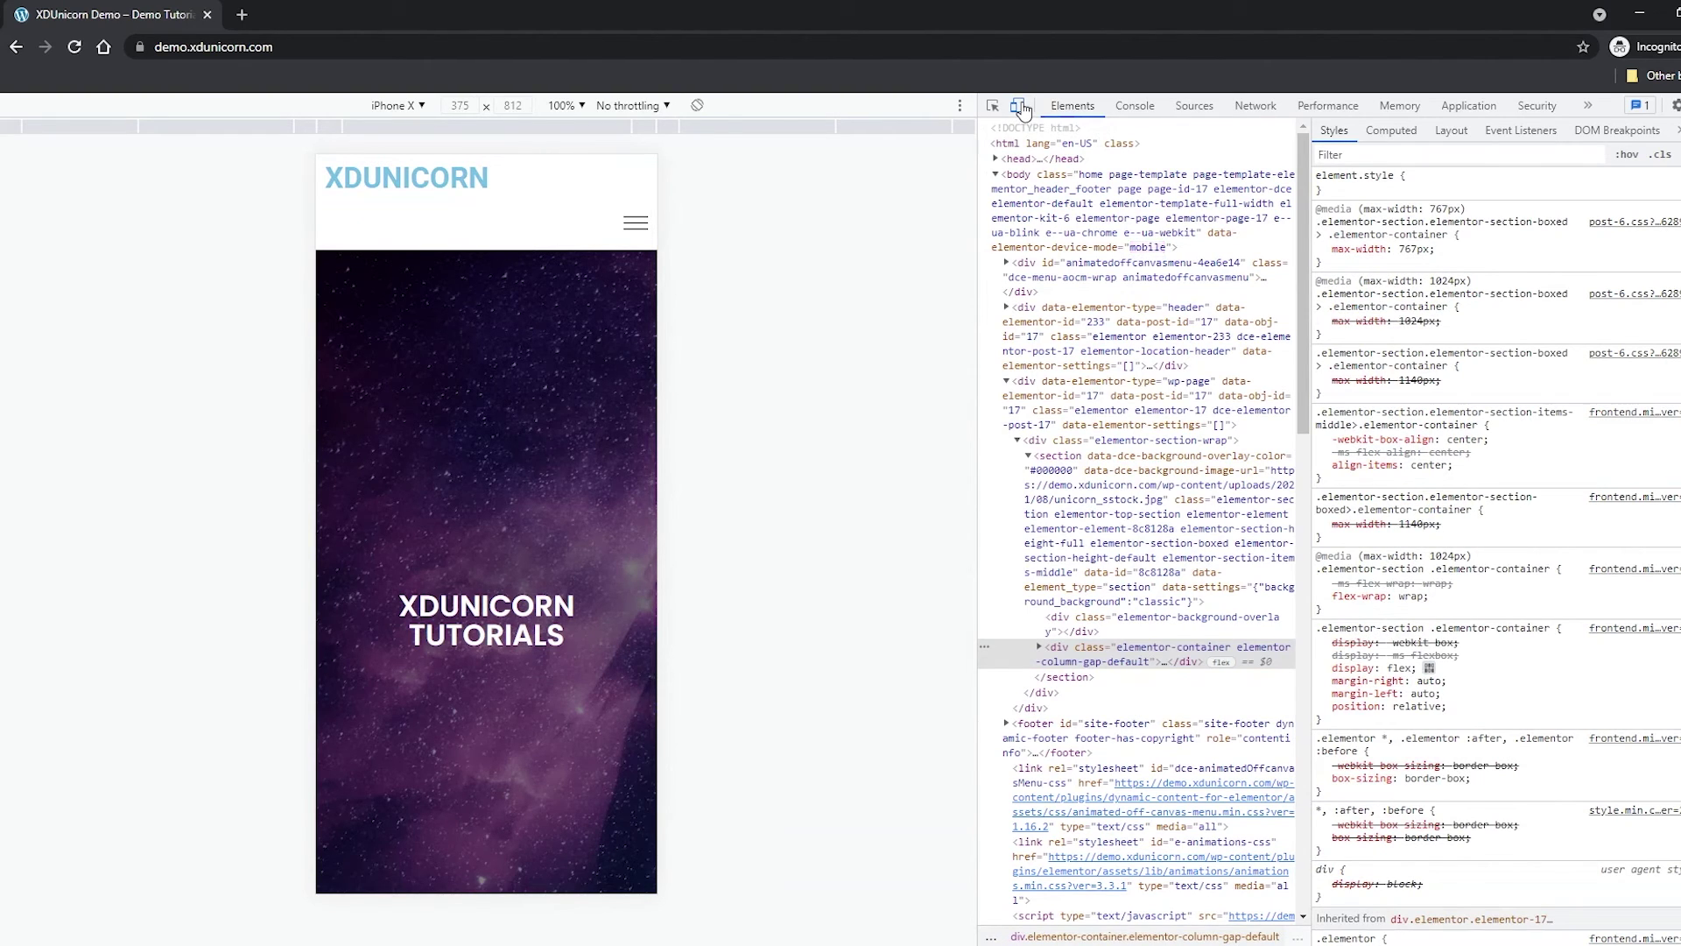
{"action": "left_click", "coordinate": [74, 47]}
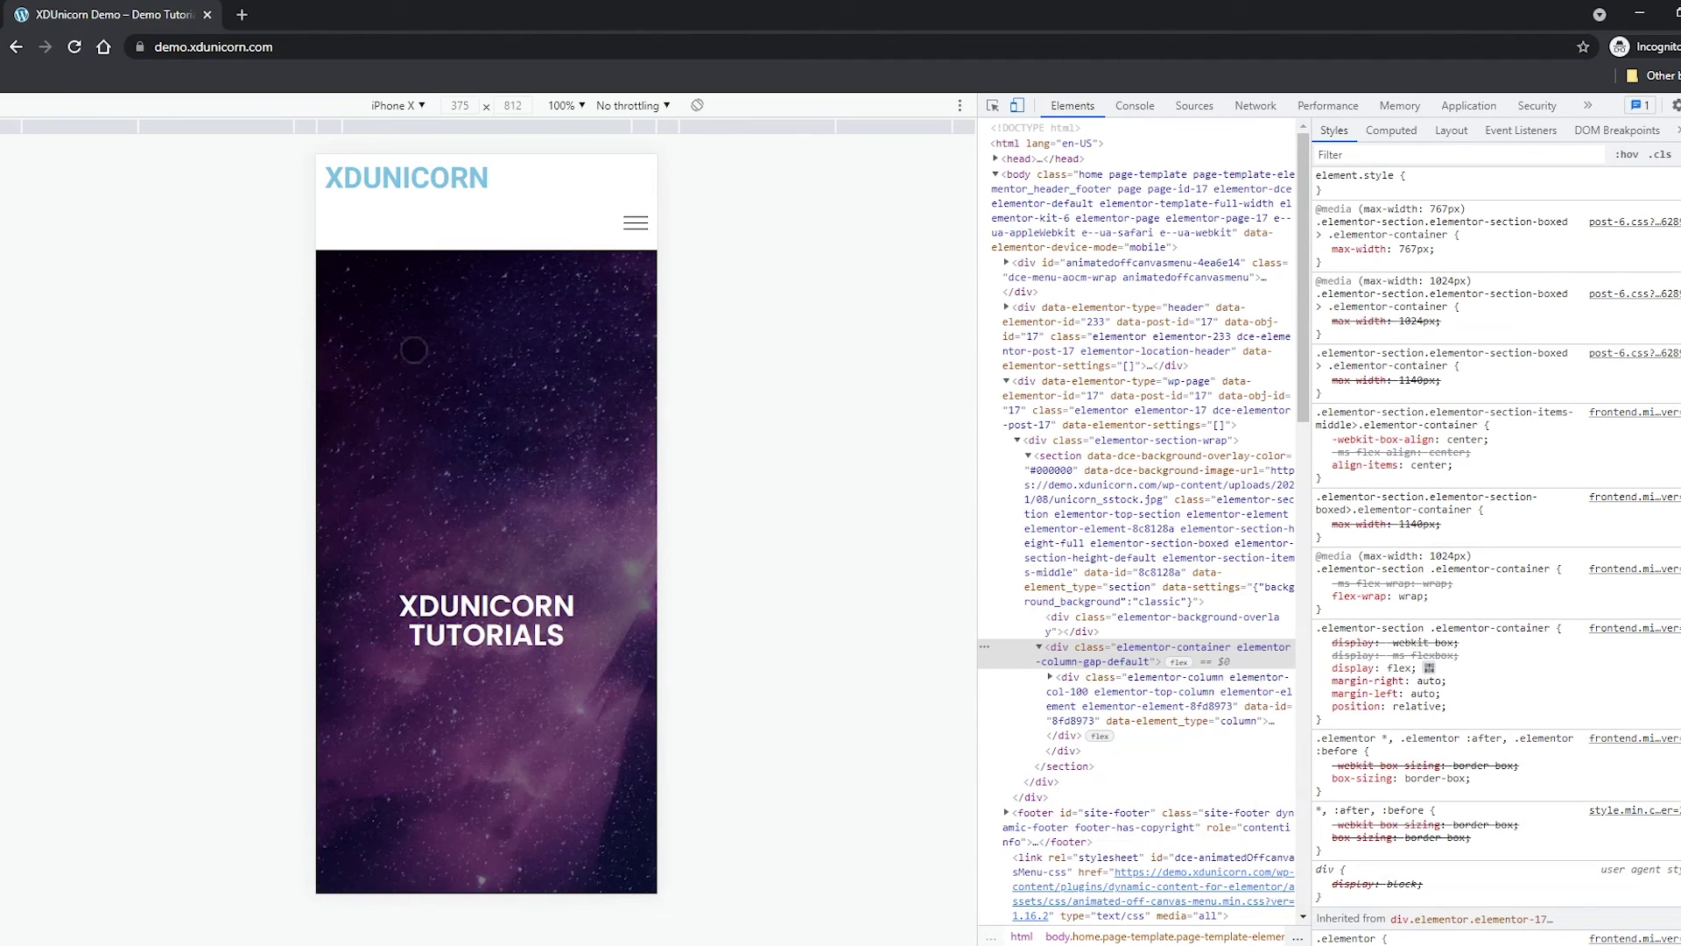
Step: Open and close the full-screen mobile menu twice with the hamburger and close X
{"action": "left_click", "coordinate": [636, 226]}
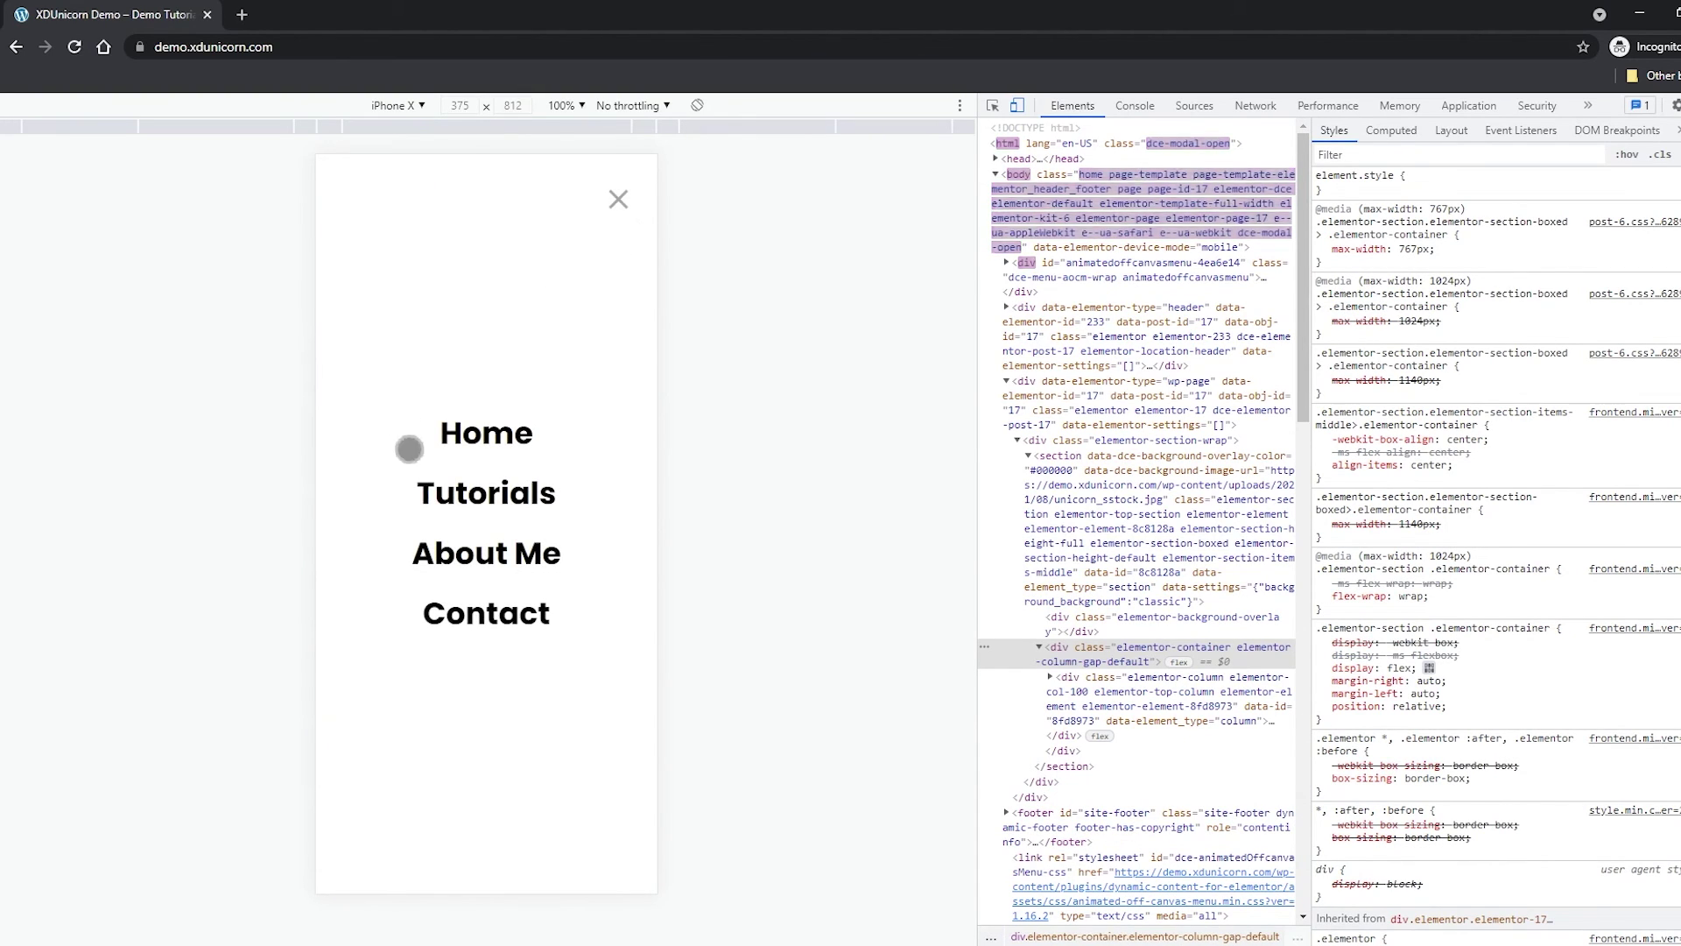
{"action": "left_click", "coordinate": [622, 206]}
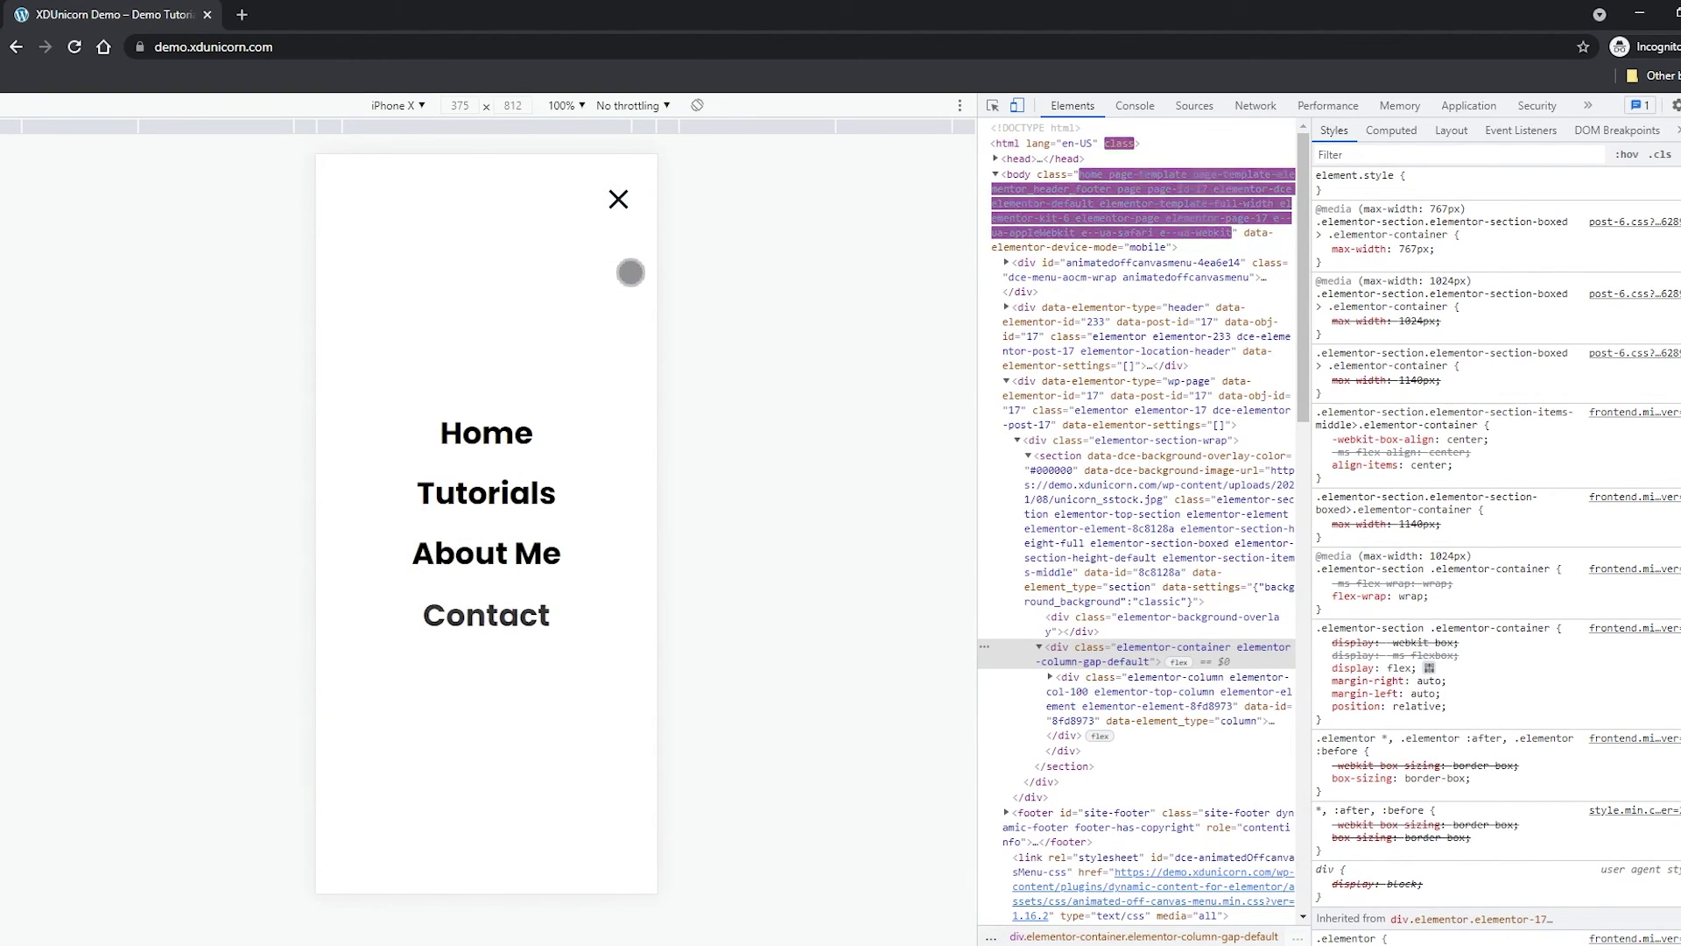
{"action": "left_click", "coordinate": [636, 228]}
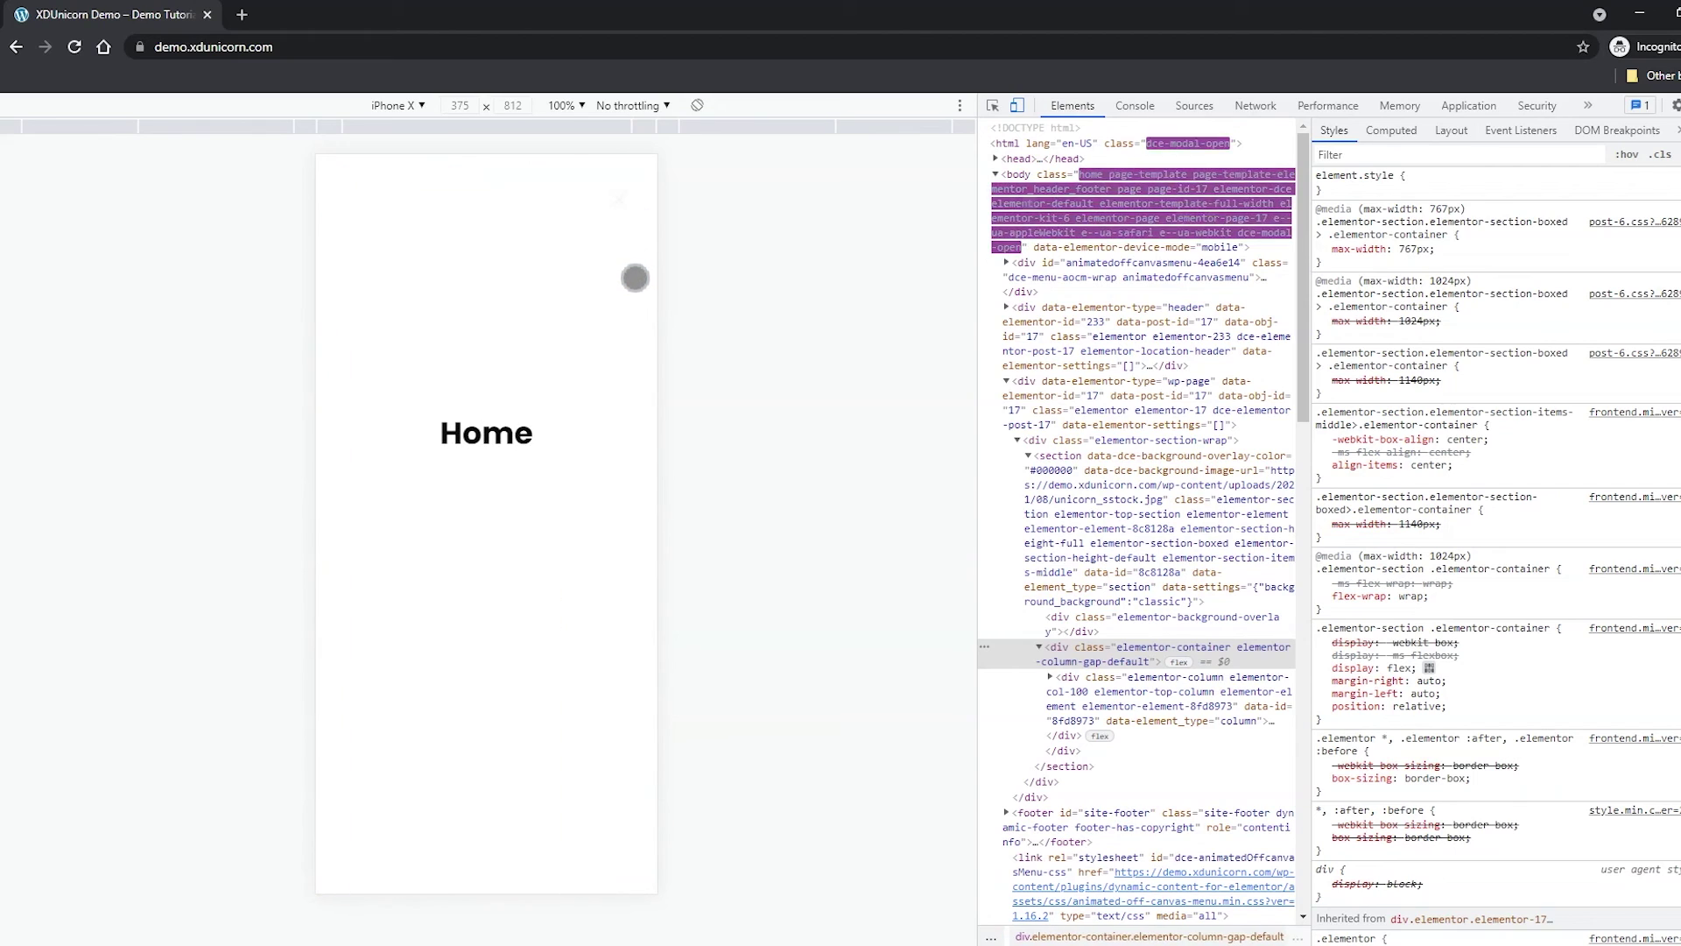
{"action": "left_click", "coordinate": [625, 209]}
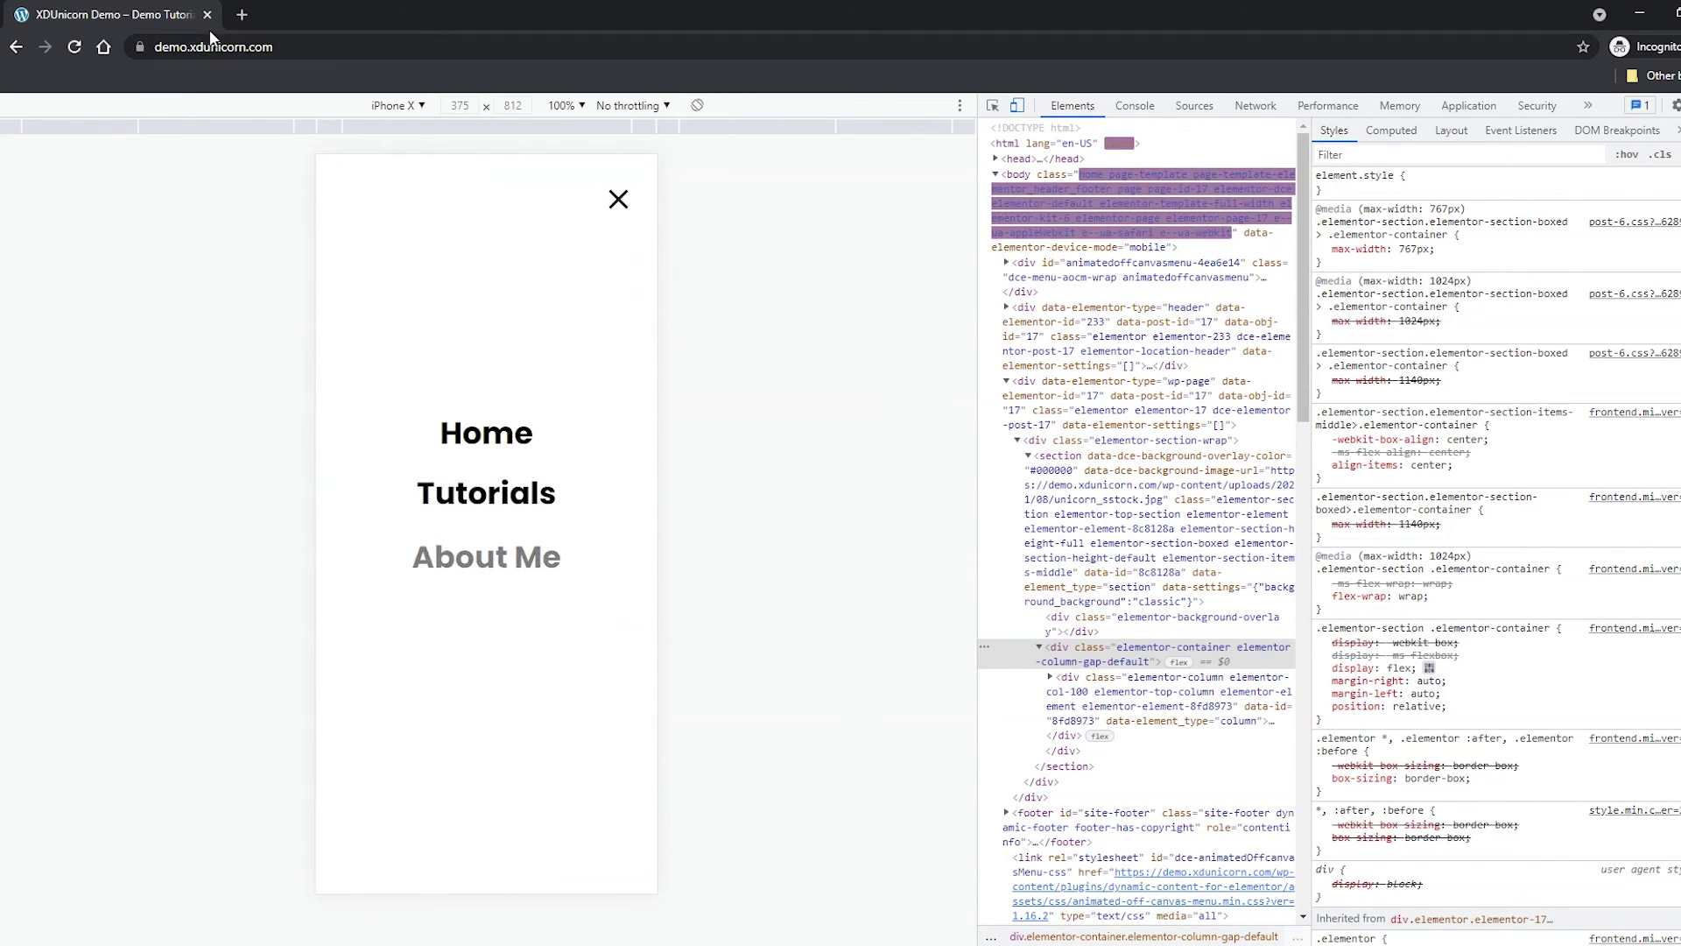